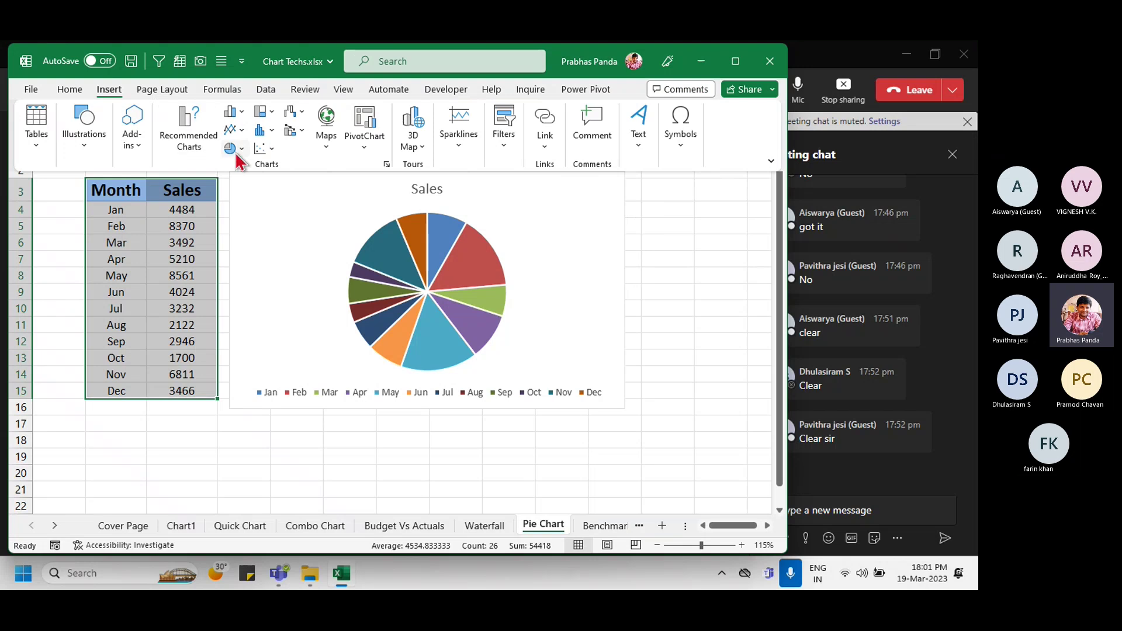
Step: Insert a 2-D pie chart of the monthly sales data and apply the last chart style in the gallery, with bevelled slices
click(235, 151)
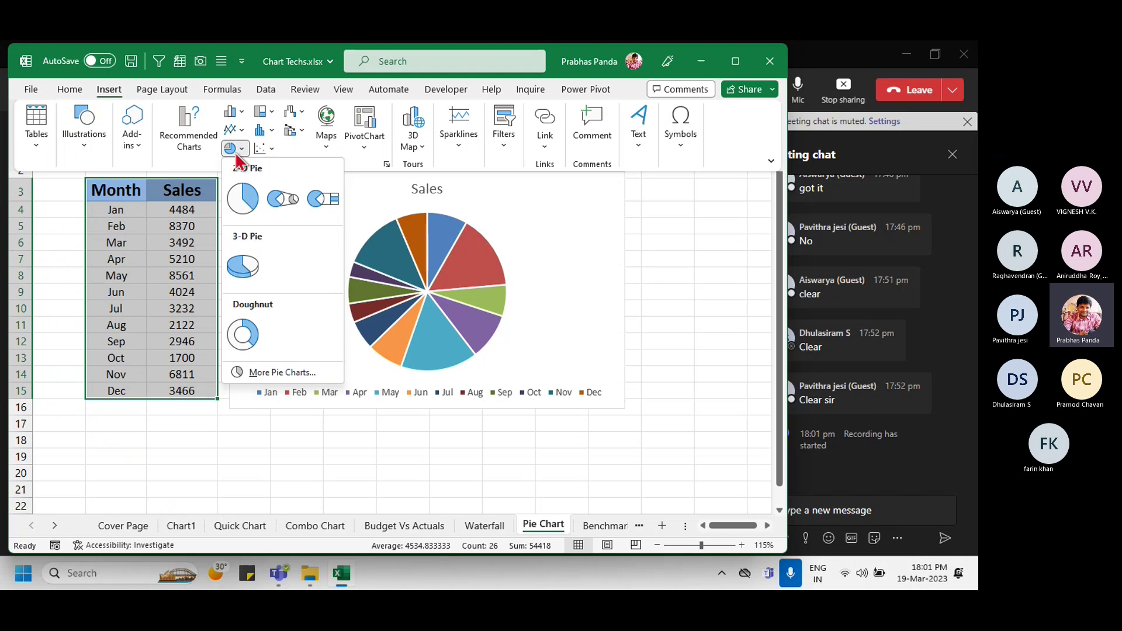
click(248, 205)
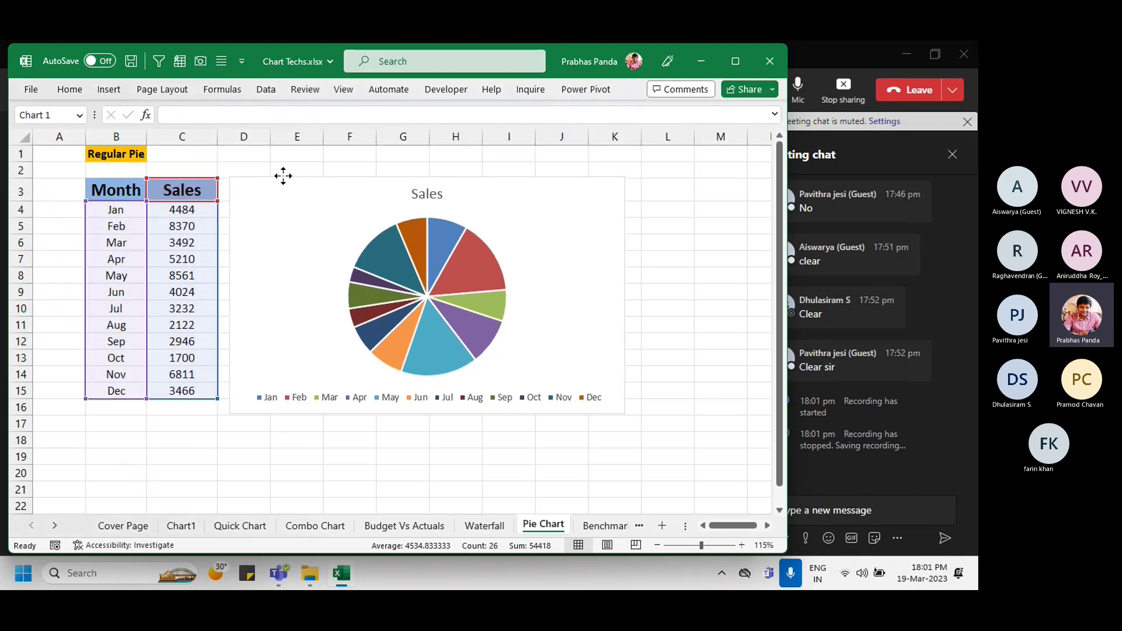
click(285, 178)
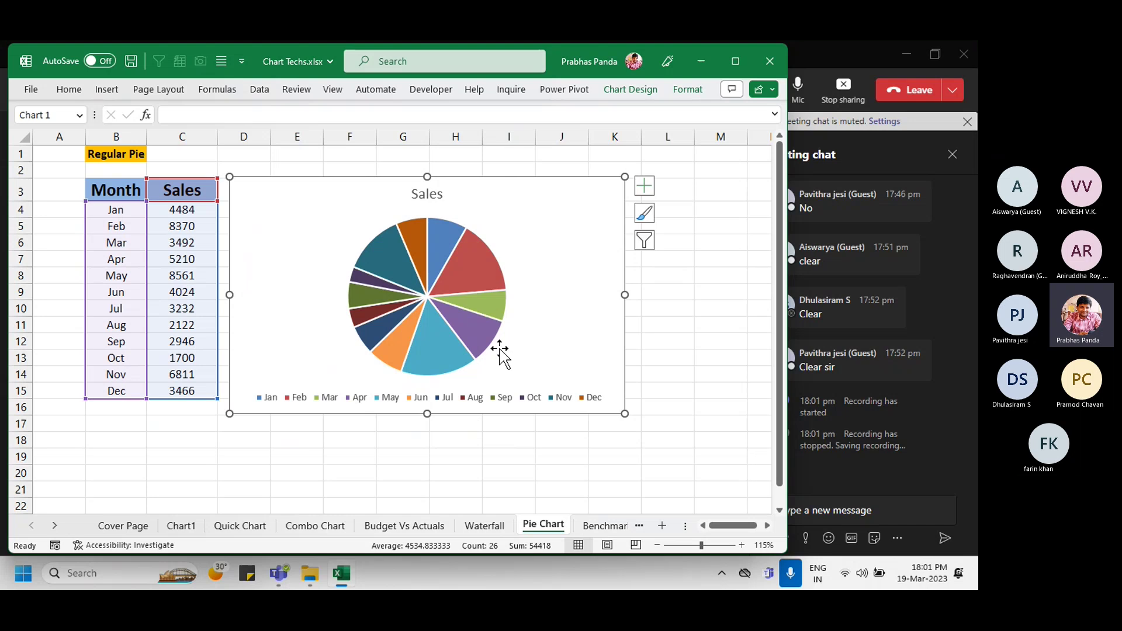
click(638, 91)
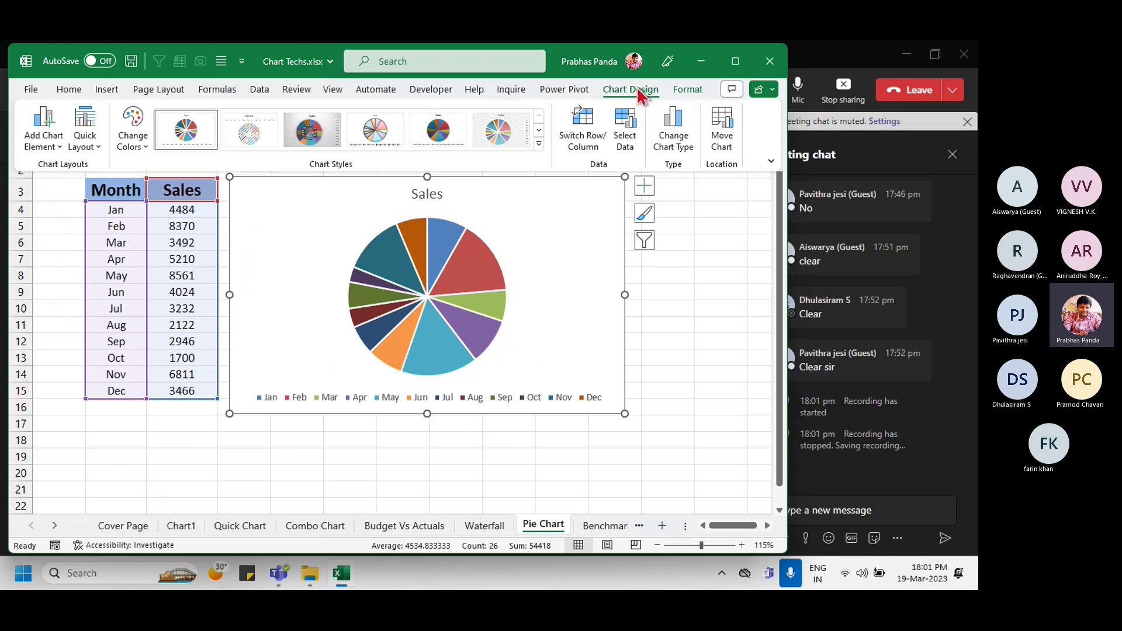
click(539, 143)
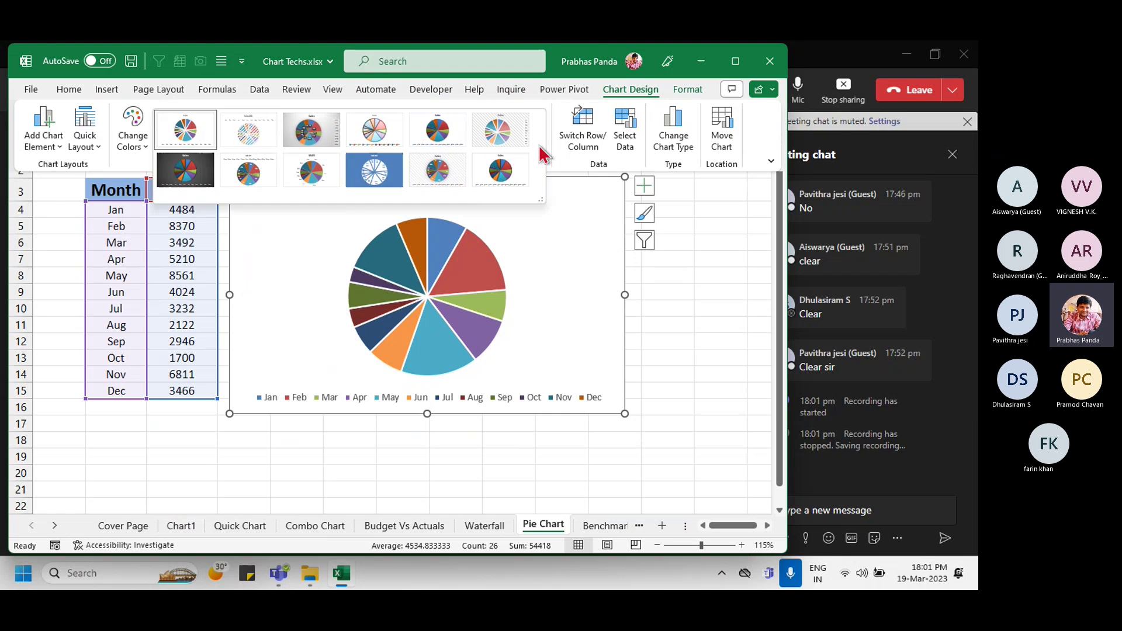
click(510, 184)
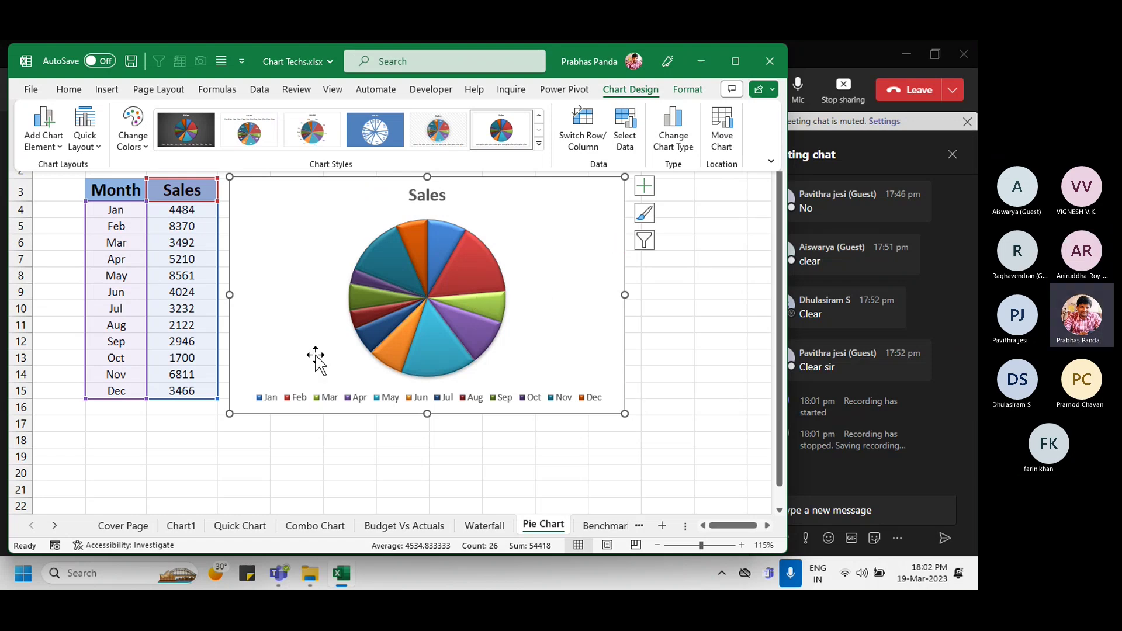
Step: Delete the pie chart's legend and move the Sales title to the upper-right corner of the chart area
click(327, 397)
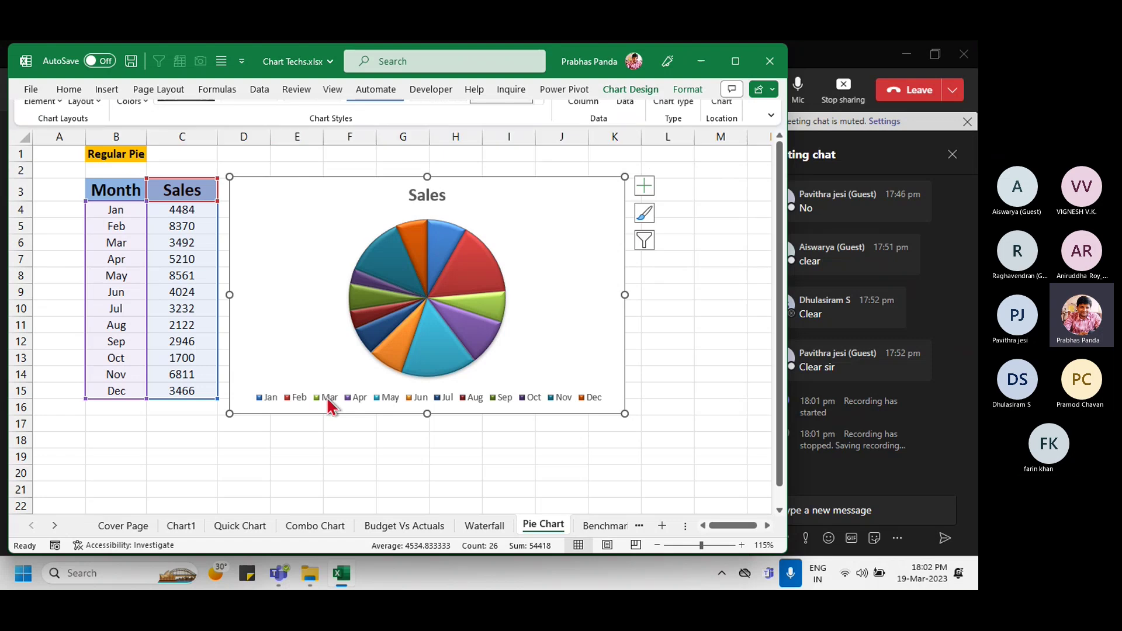
click(307, 398)
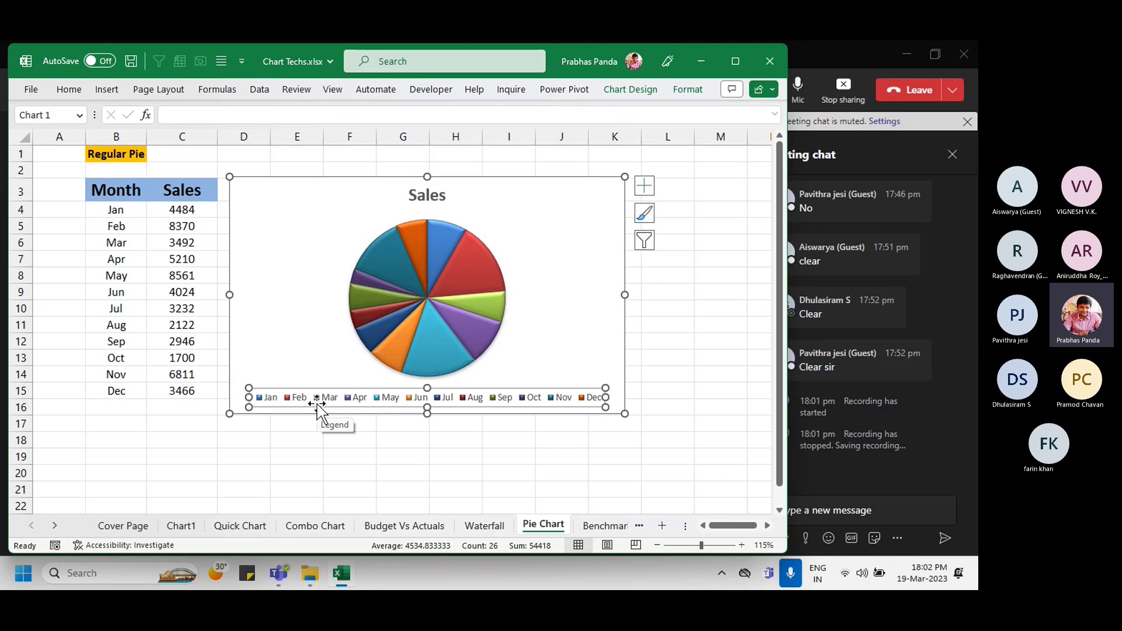
key(Delete)
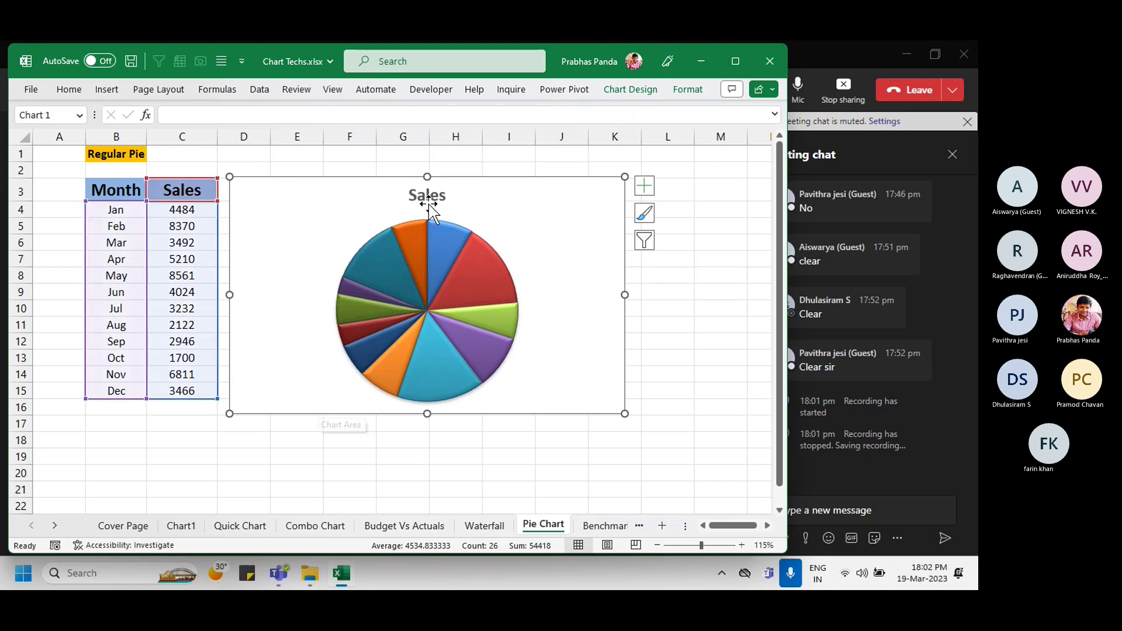
click(417, 194)
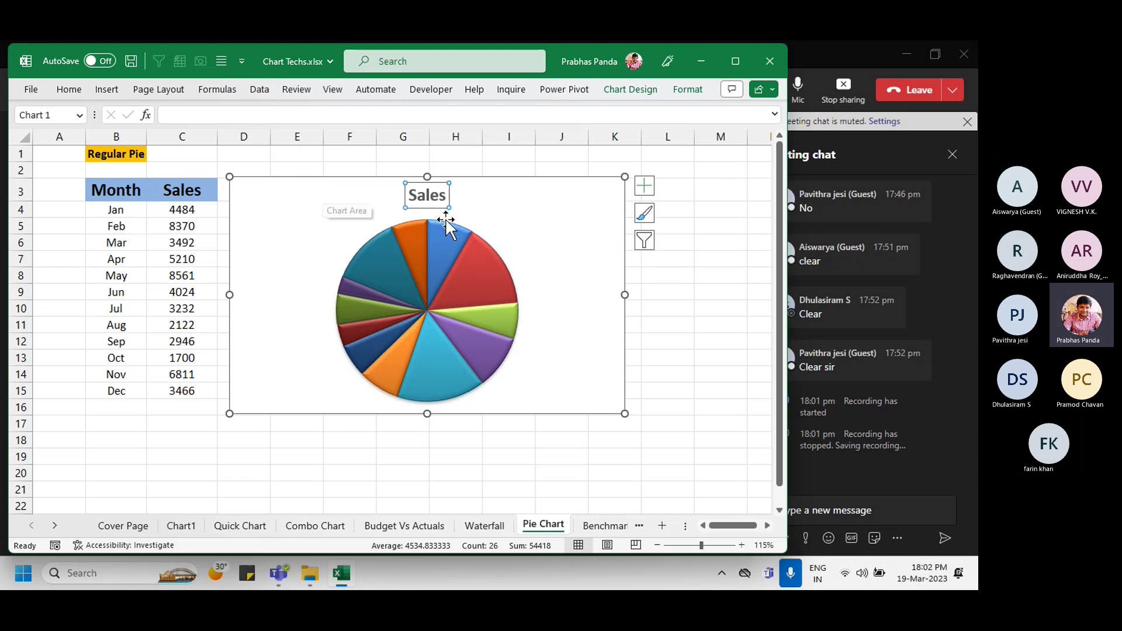
mouse_move(429, 206)
mouse_down()
mouse_move(563, 215)
mouse_move(599, 205)
mouse_up()
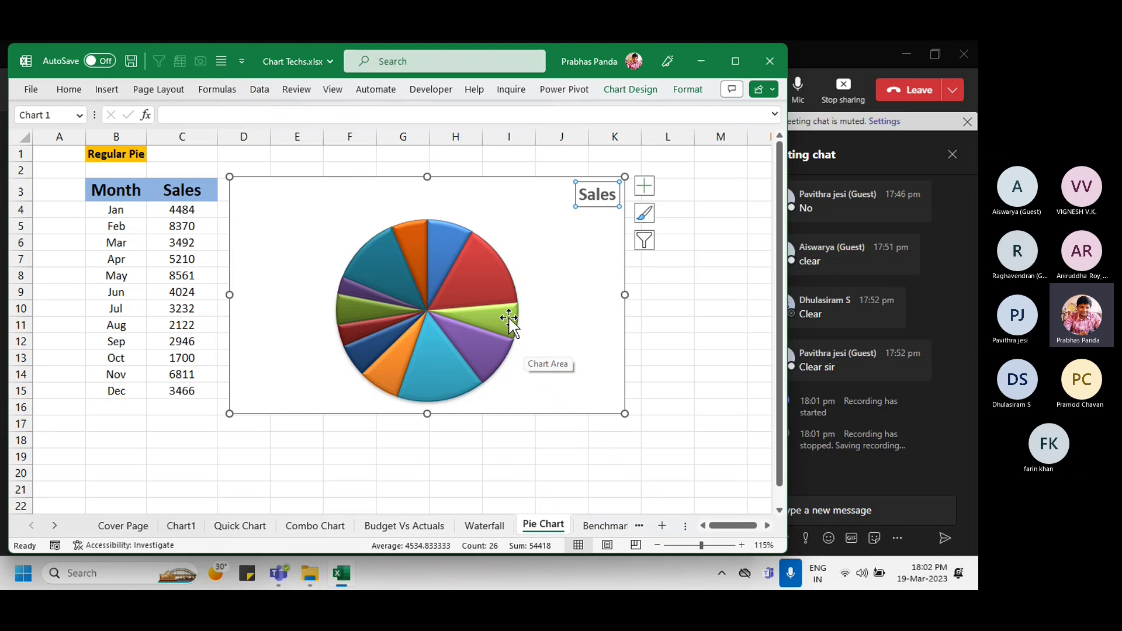
Step: Add data labels to the pie slices at the Outside End position, in a larger bold font
right_click(472, 273)
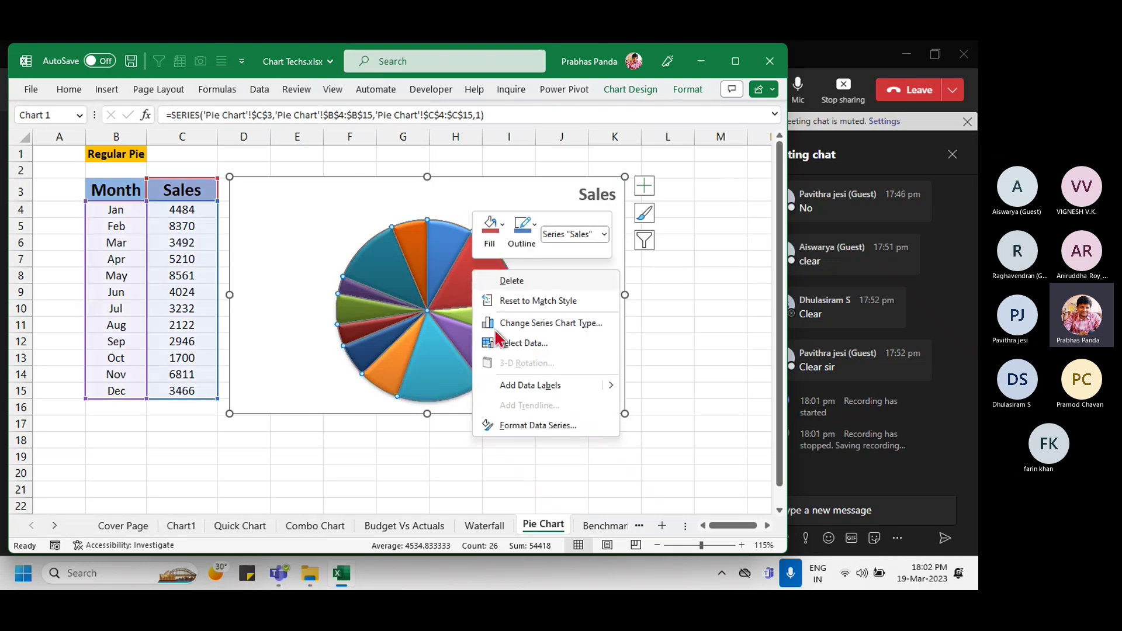
click(528, 388)
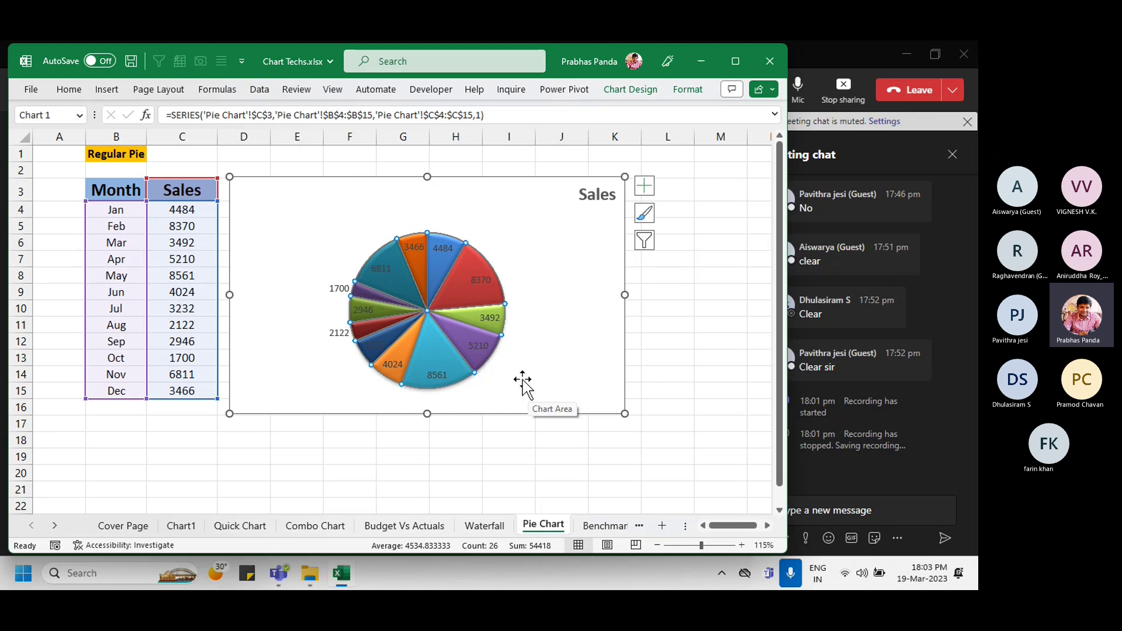
click(338, 333)
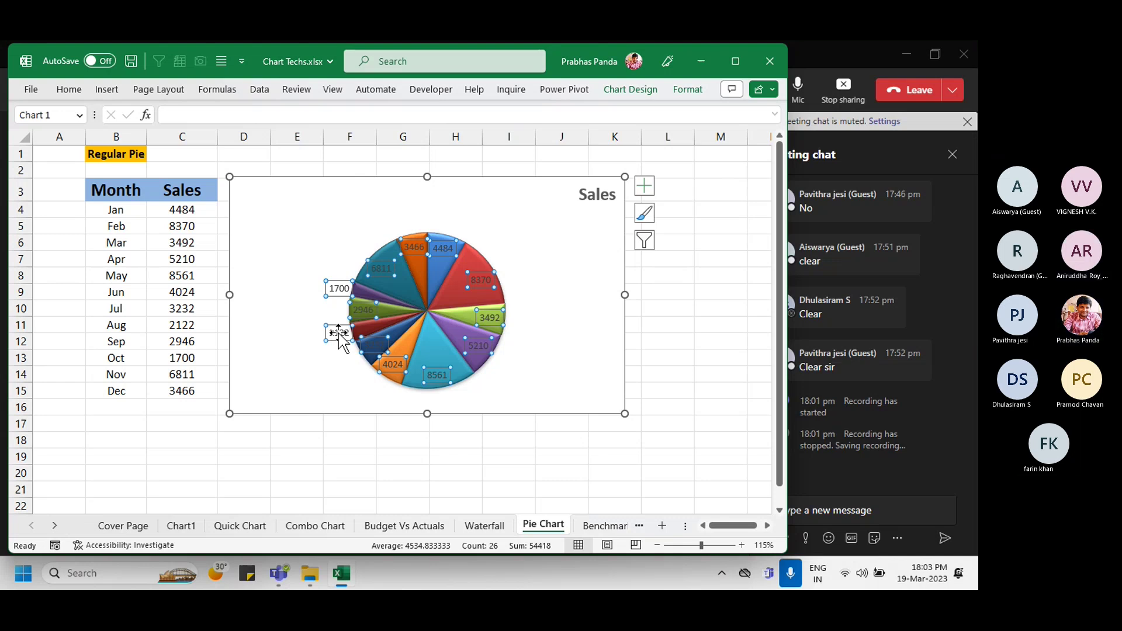
right_click(340, 337)
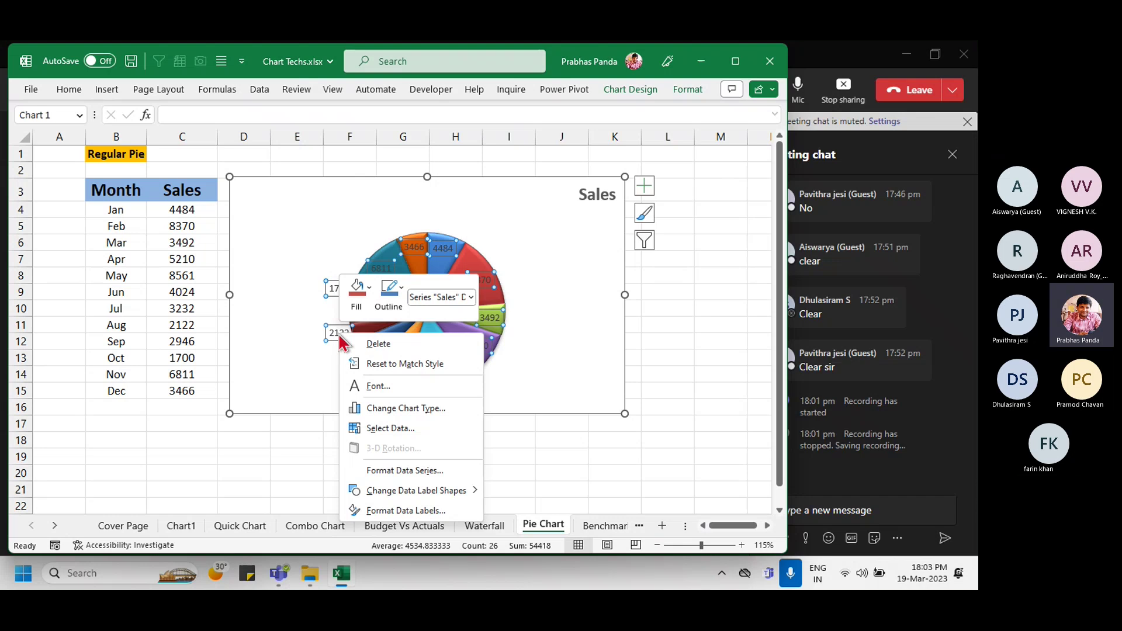
click(411, 509)
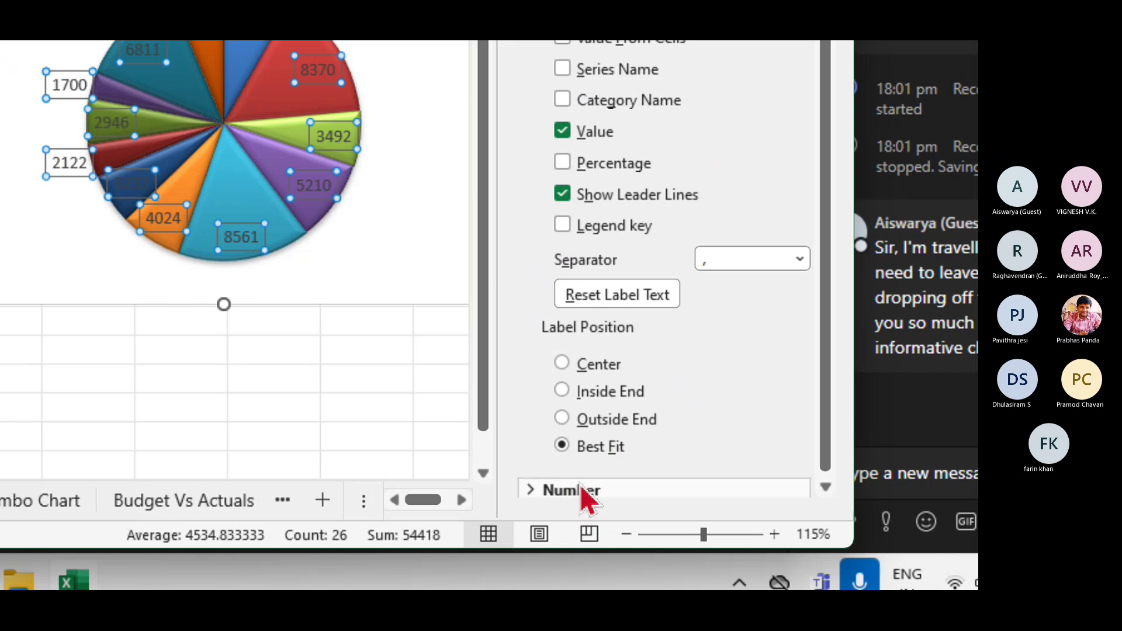
click(593, 418)
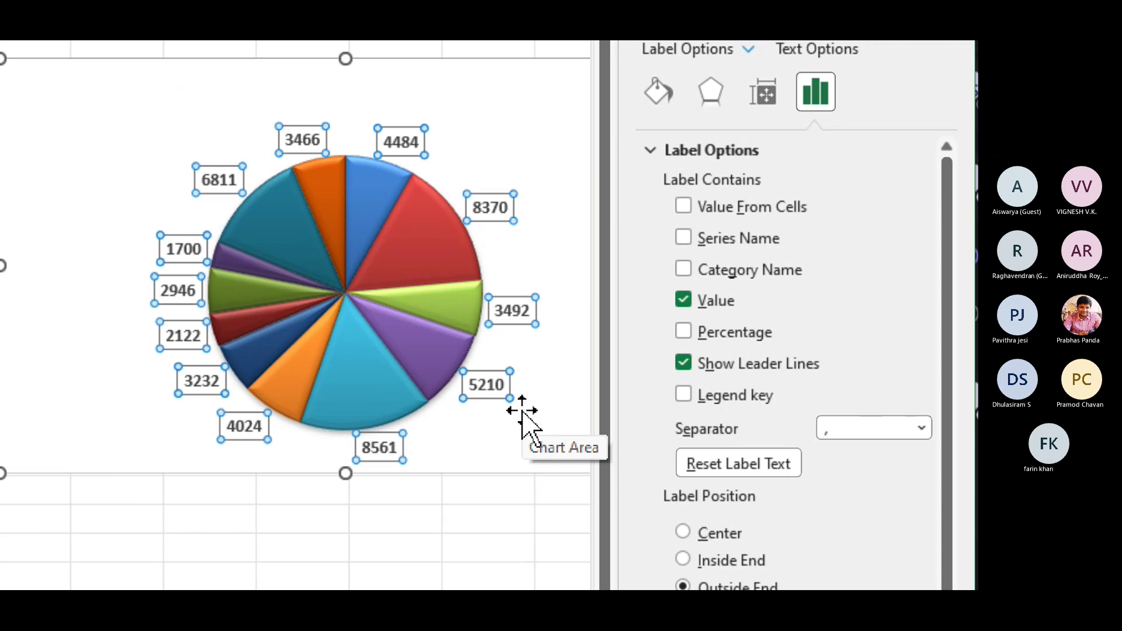
key(ctrl+shift+period)
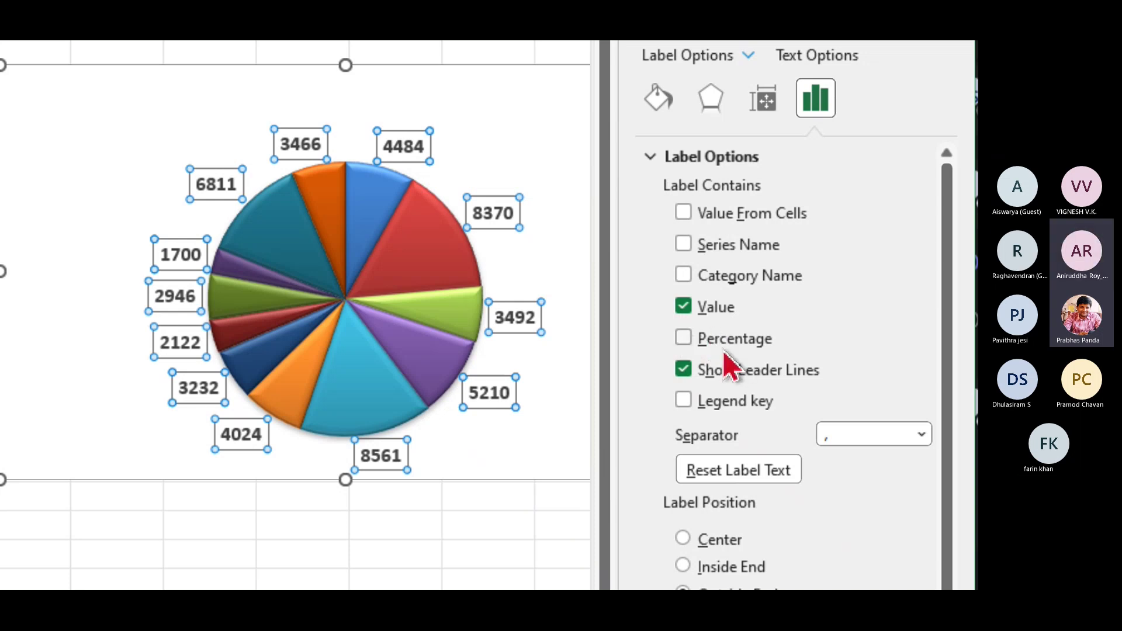
Step: Make the data labels show category name and percentage instead of value, separated by a space
click(684, 339)
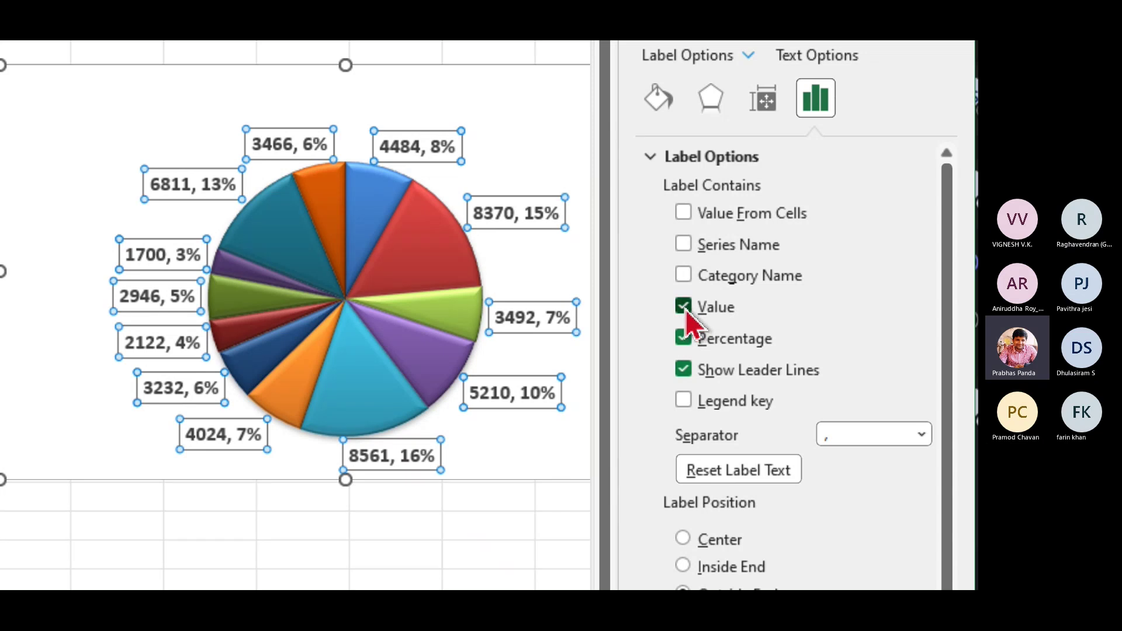
click(685, 309)
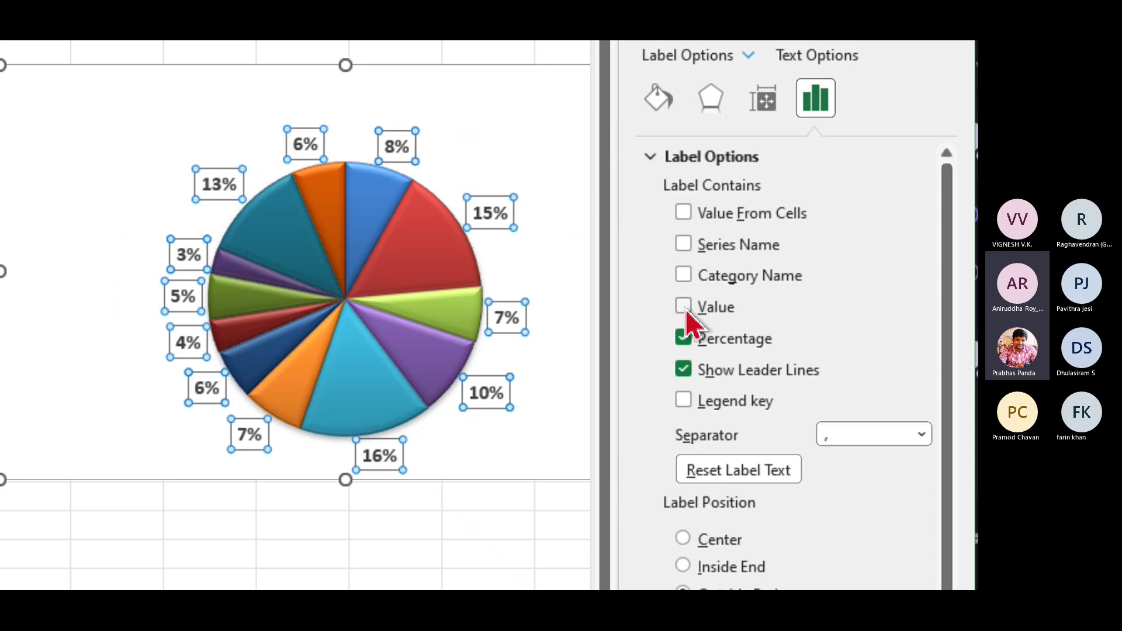
click(684, 276)
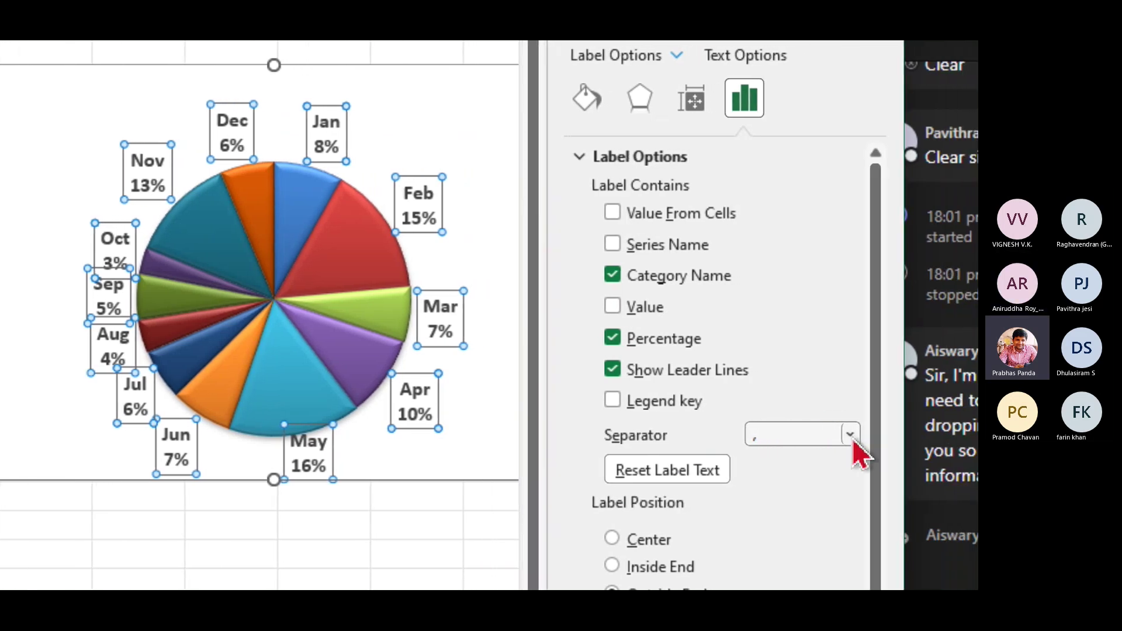
click(850, 435)
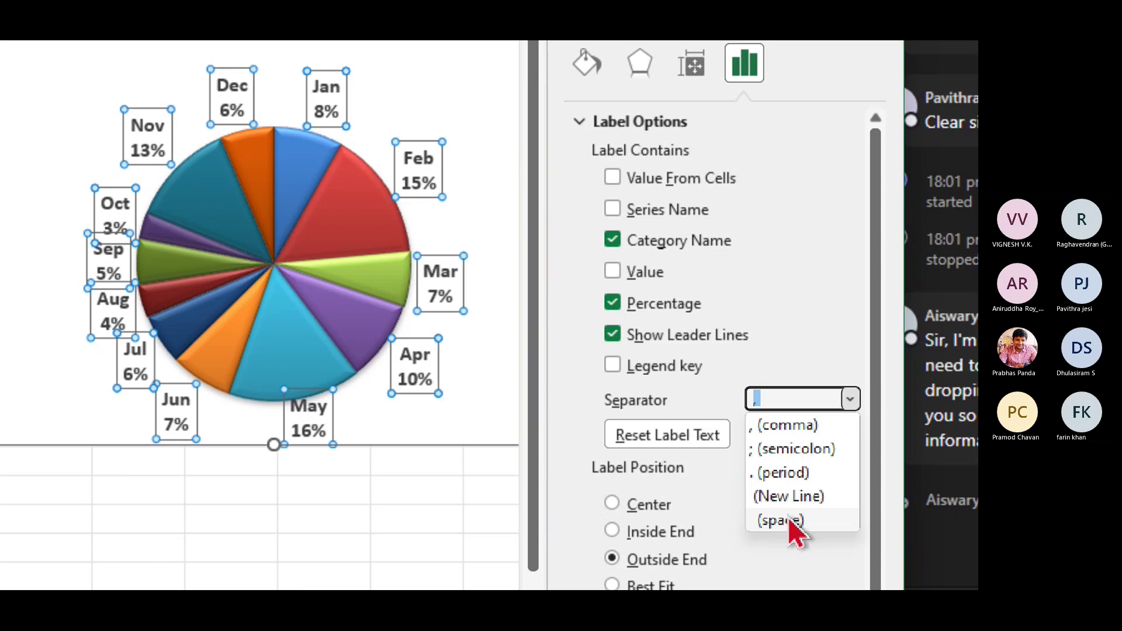
click(790, 519)
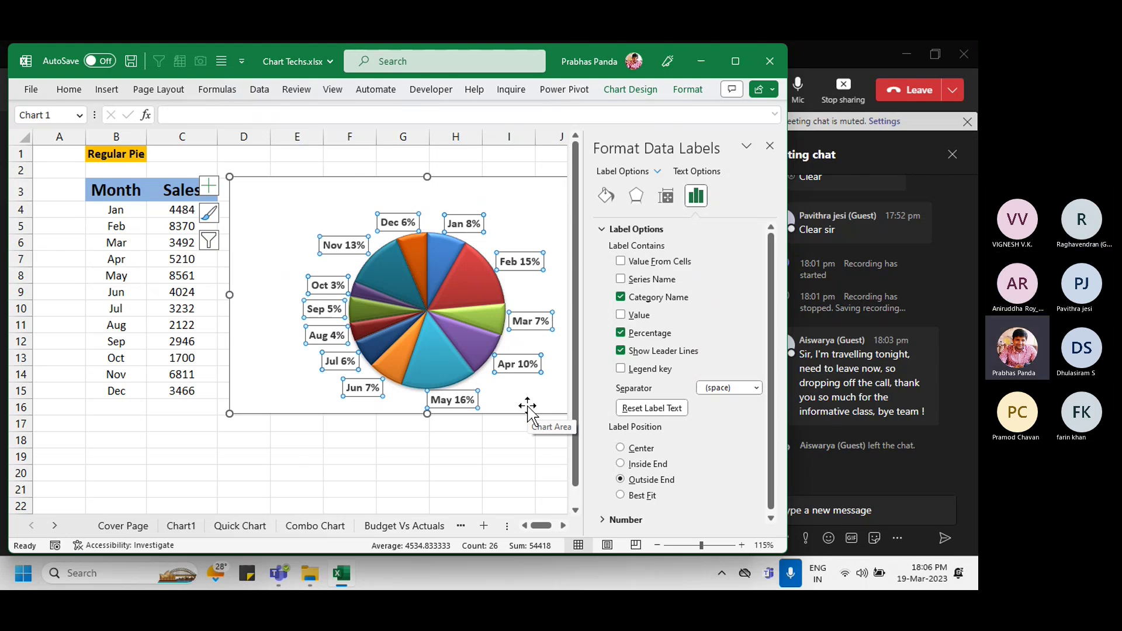
click(770, 146)
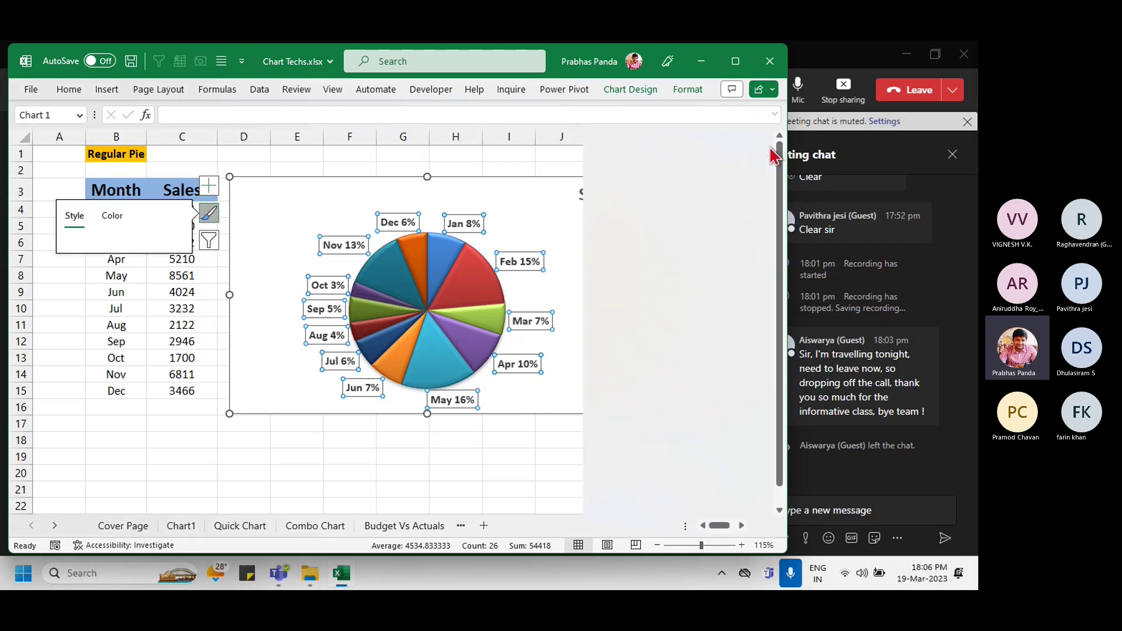
click(644, 213)
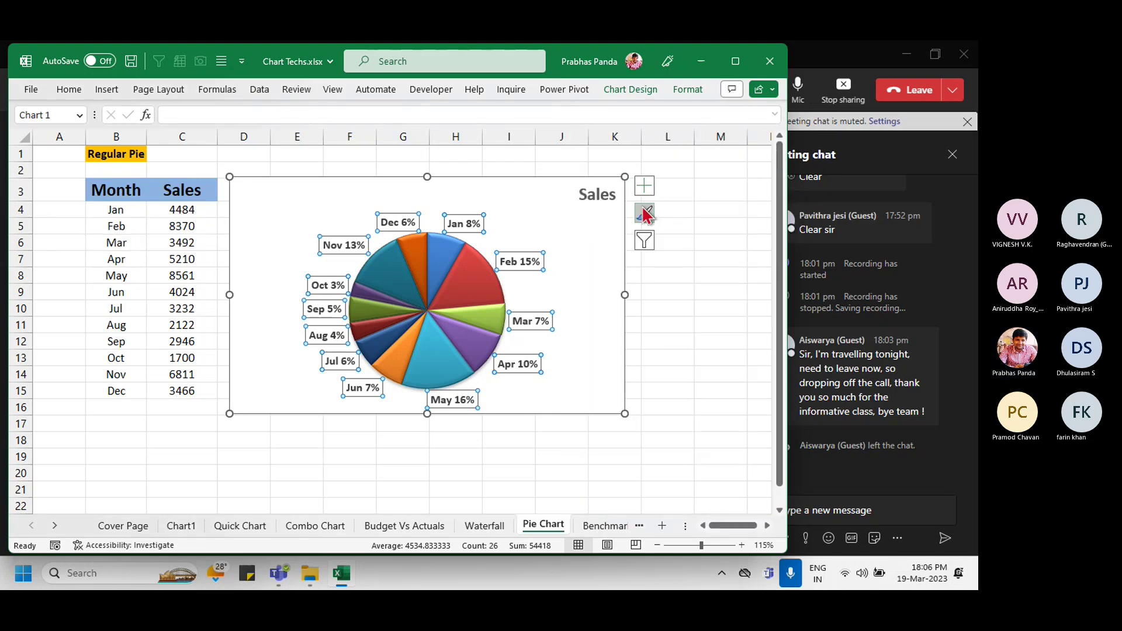
click(517, 181)
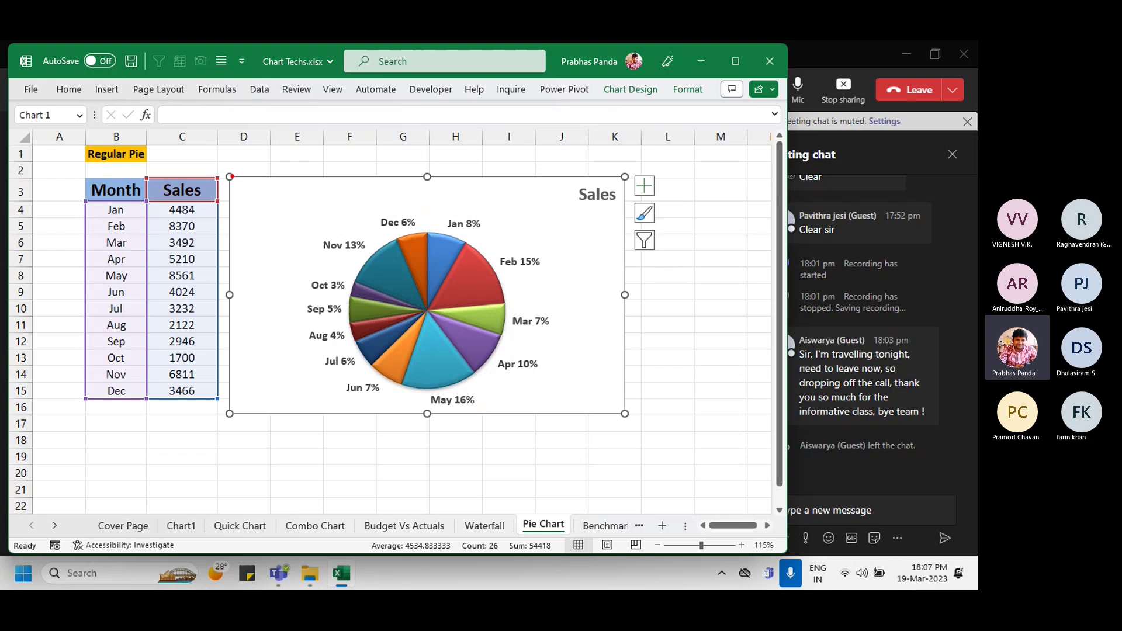
drag(230, 180, 383, 278)
drag(230, 181, 362, 264)
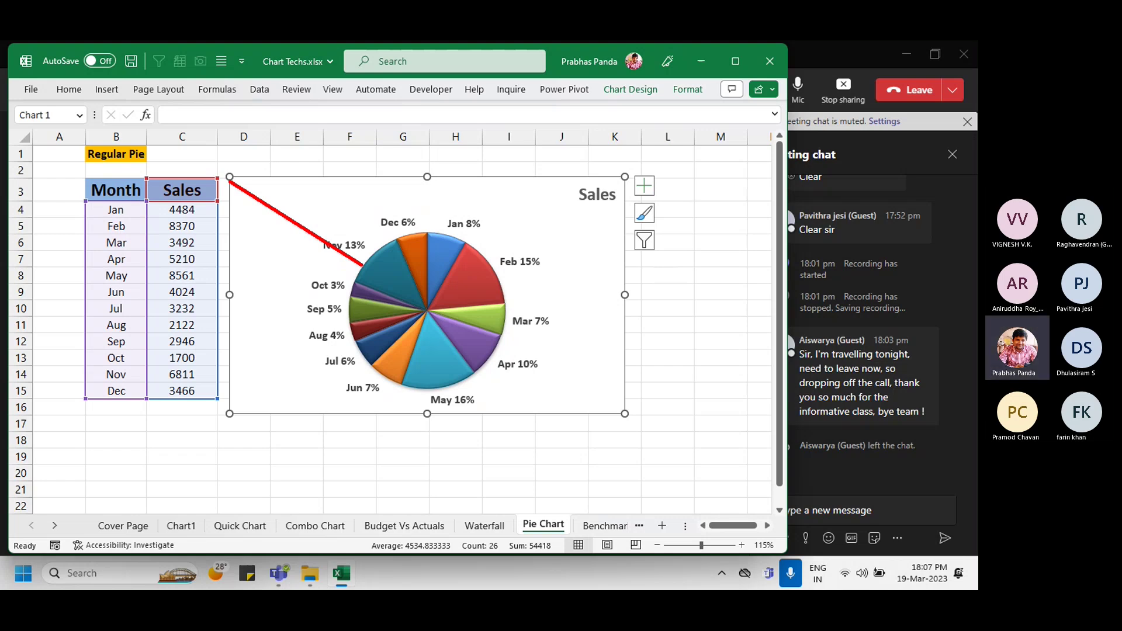
key(Escape)
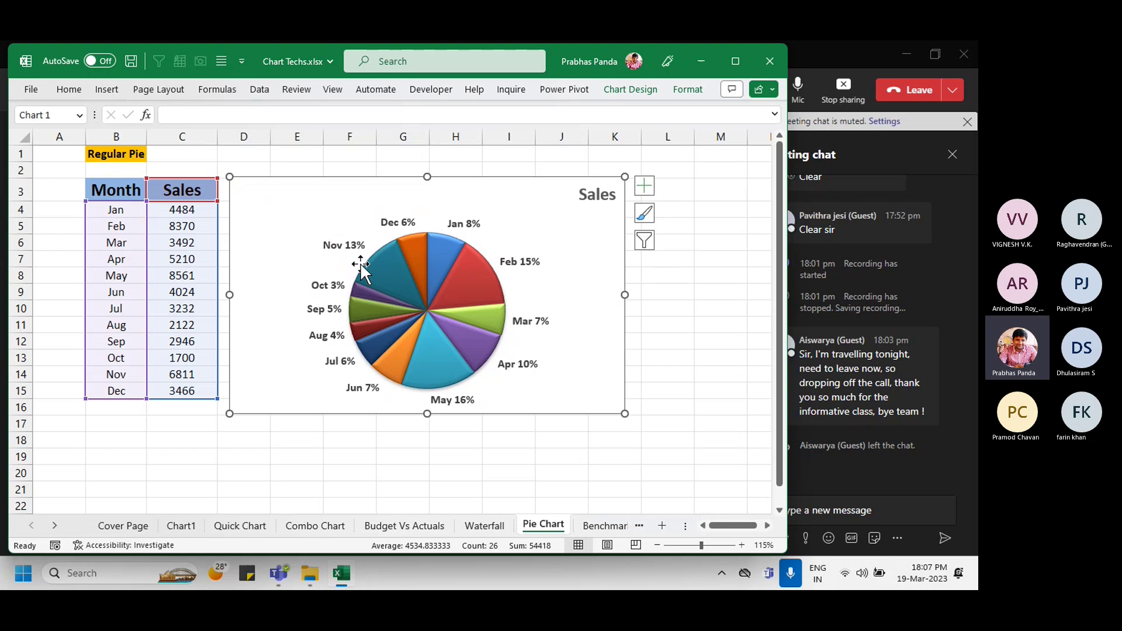
Step: Rotate the pie by setting the data series' angle of first slice to 138°
right_click(437, 353)
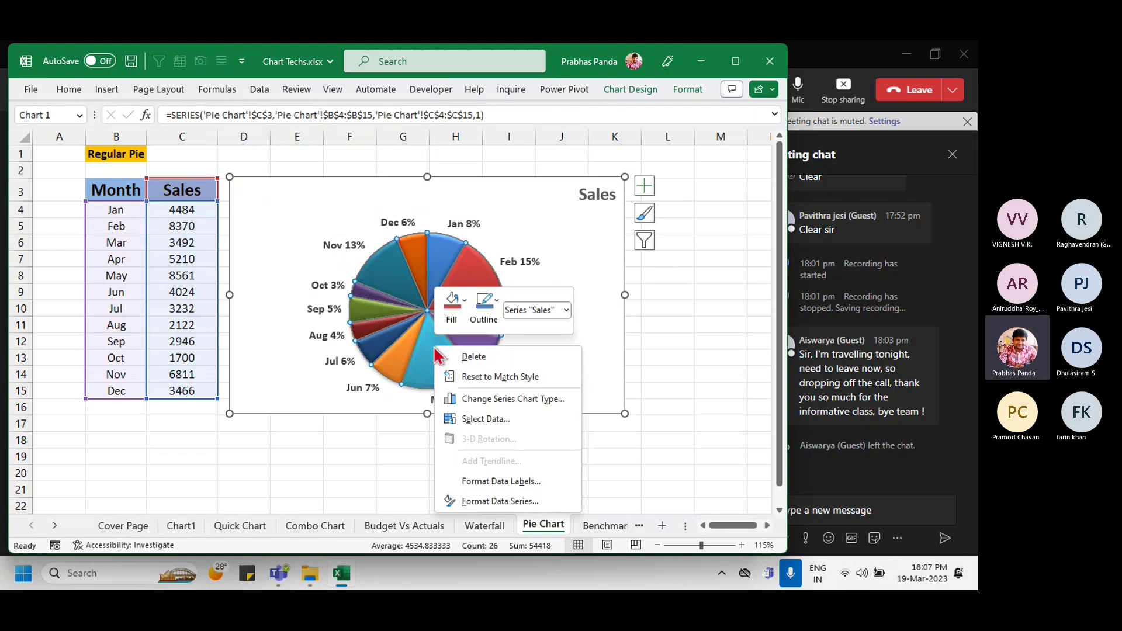
click(495, 501)
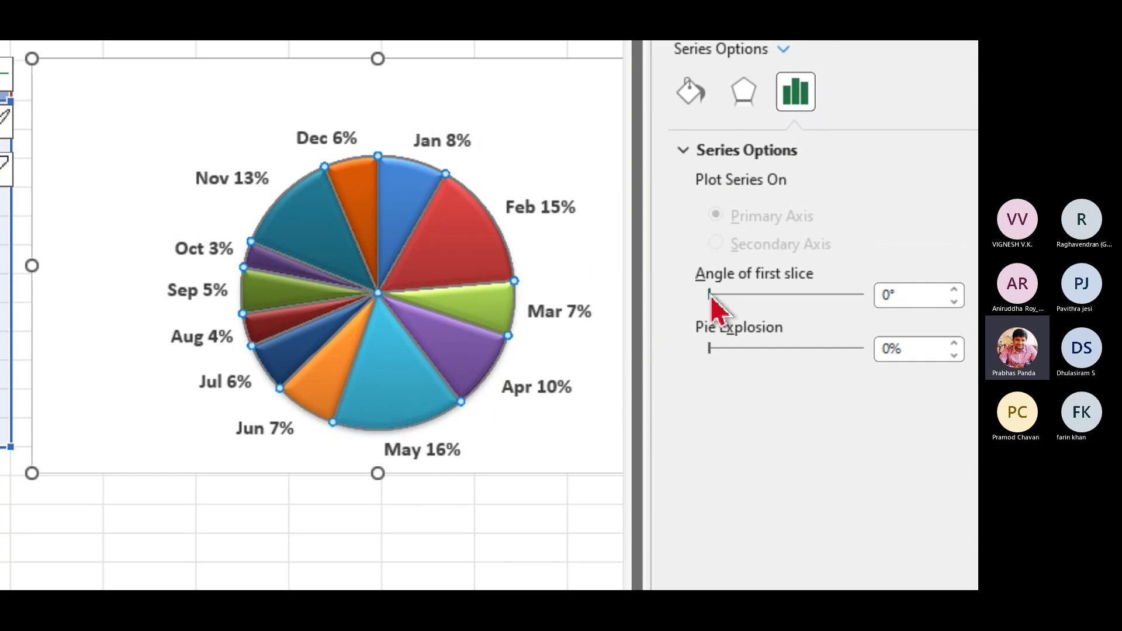
drag(710, 295, 787, 296)
click(787, 295)
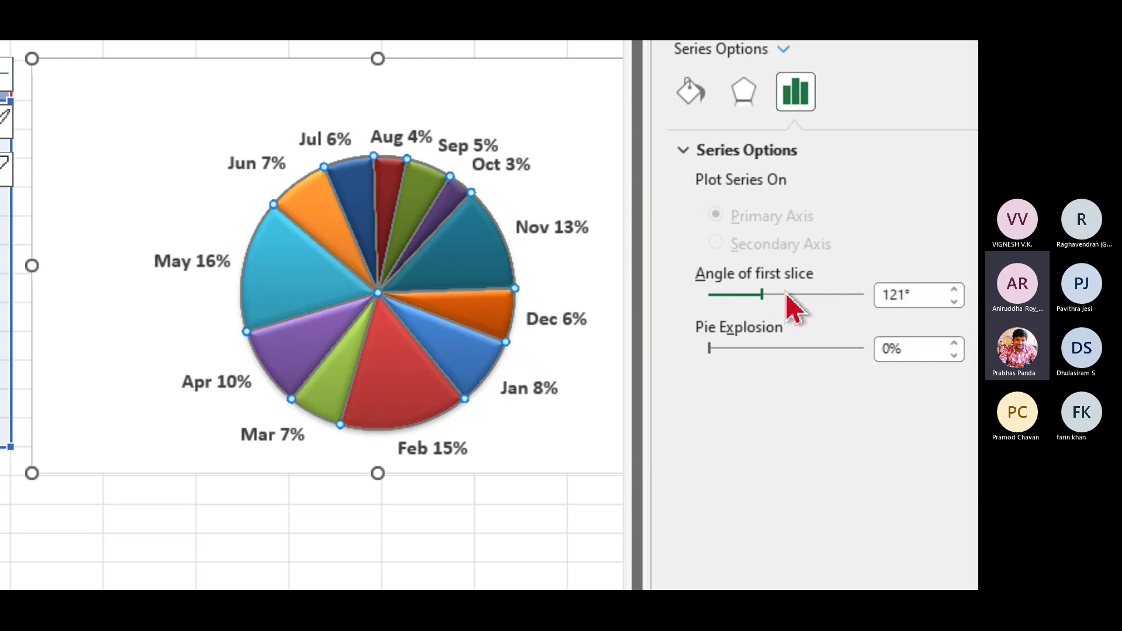
click(787, 296)
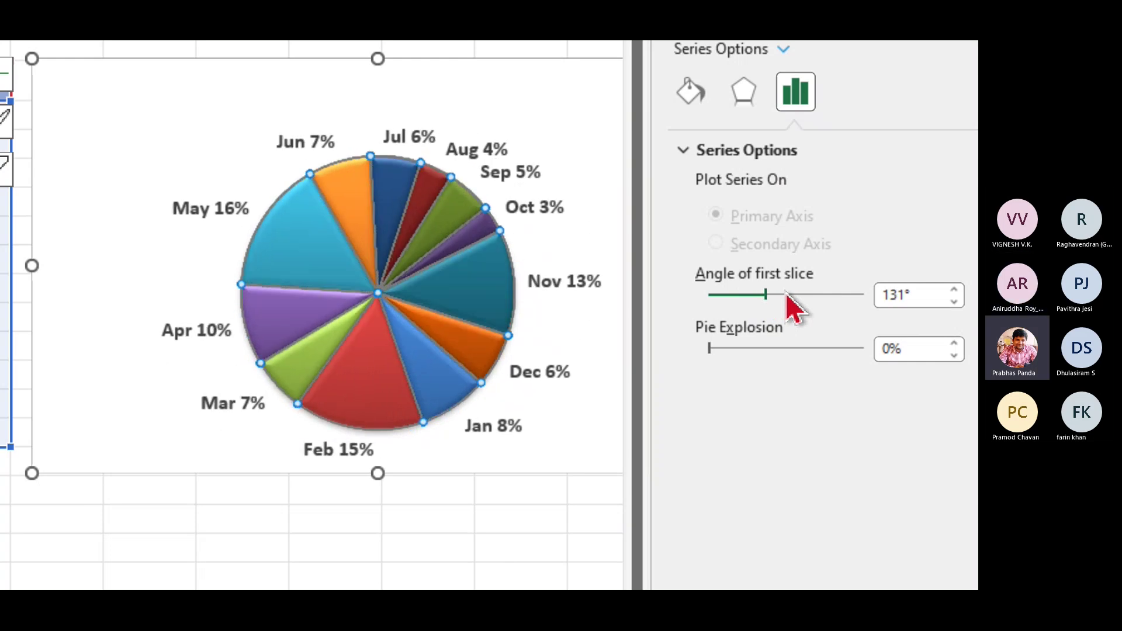
click(787, 296)
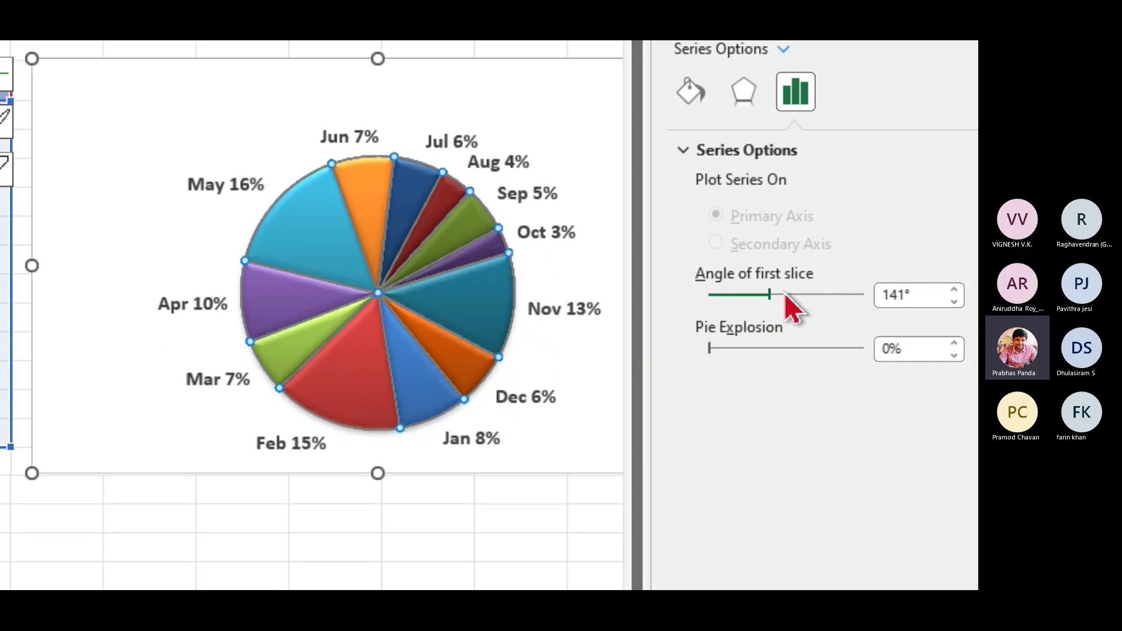
click(844, 303)
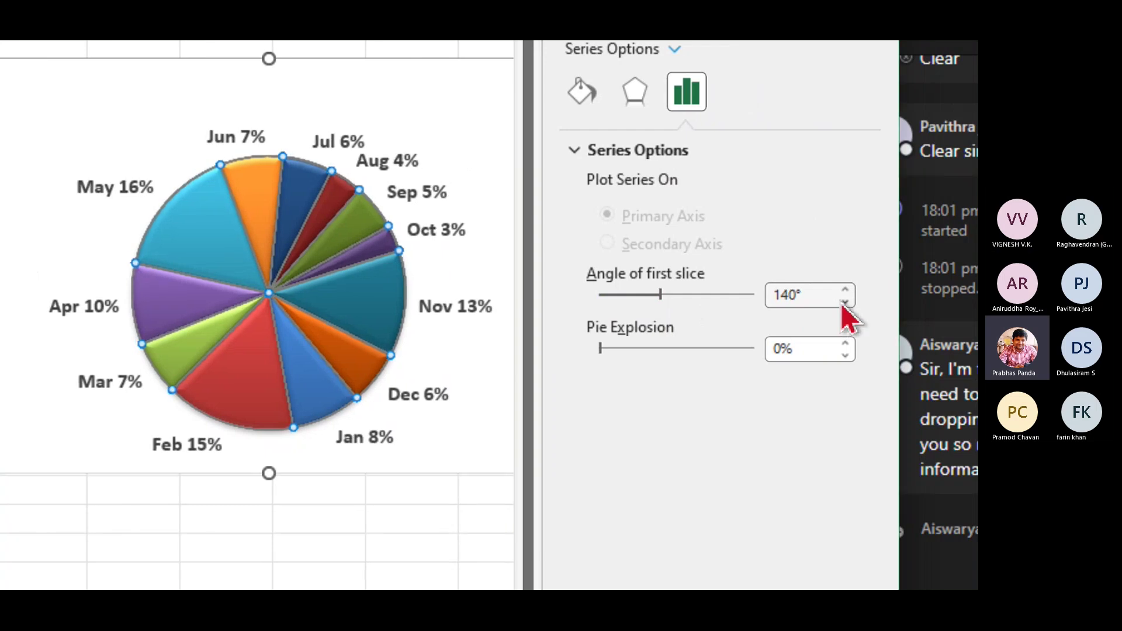
click(844, 302)
click(844, 303)
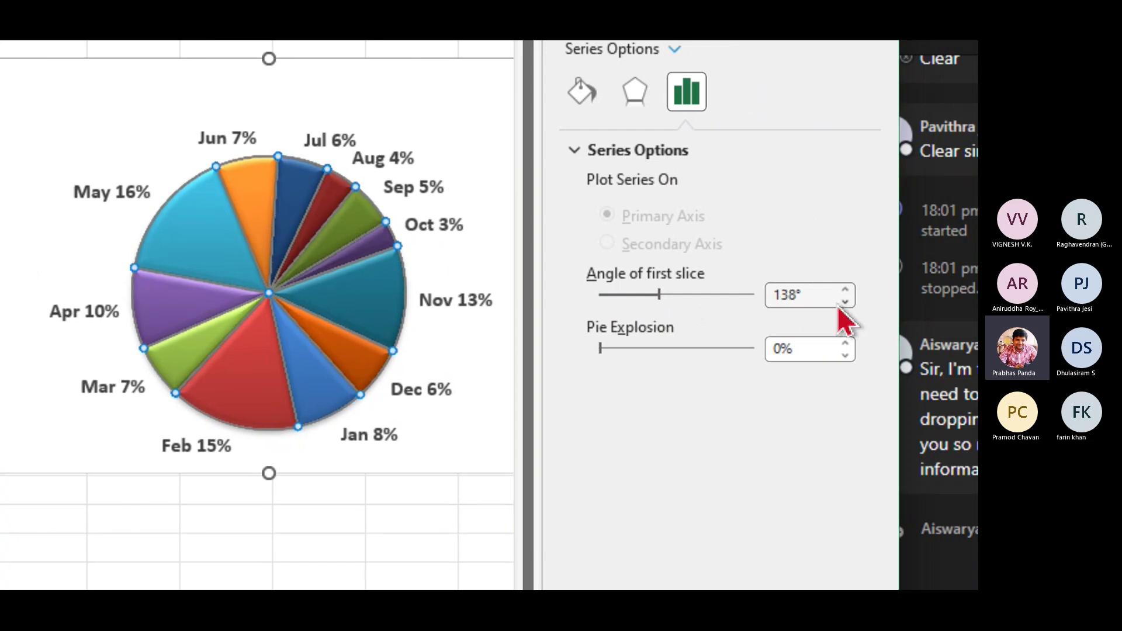
Step: Set the pie's angle of first slice to 135°, close the series formatting, and deselect the chart
click(845, 303)
click(844, 302)
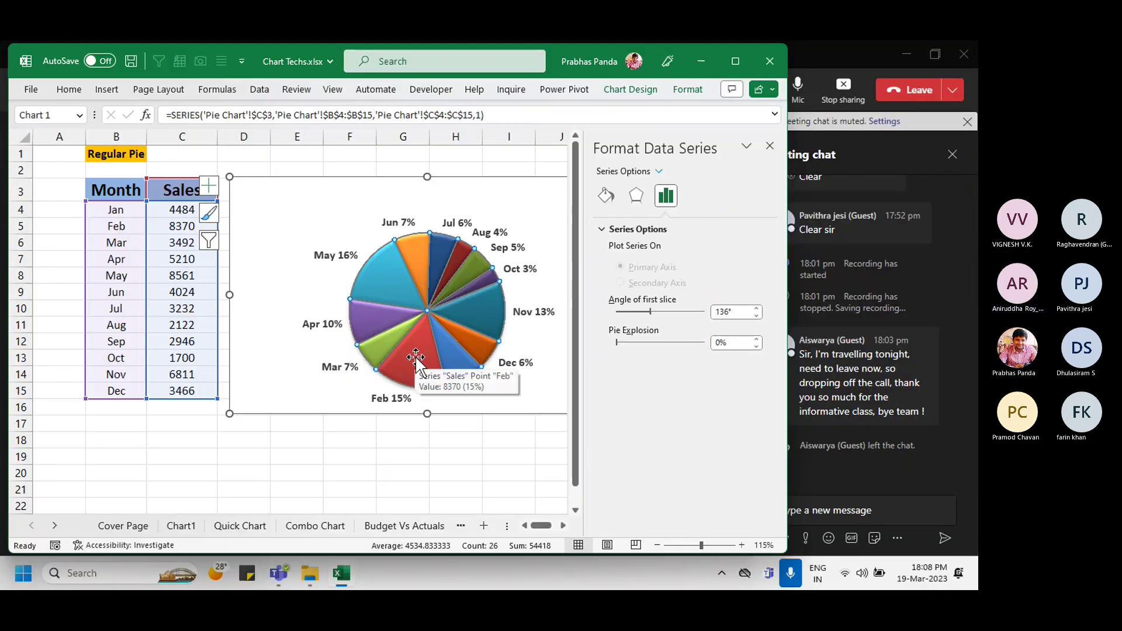
click(756, 316)
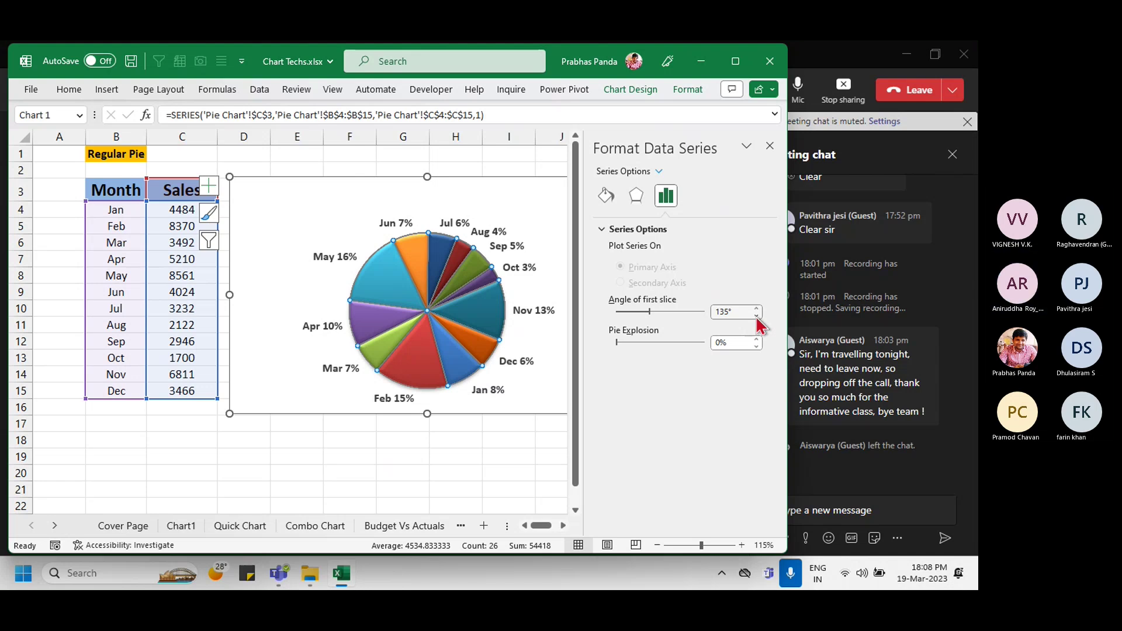
click(770, 146)
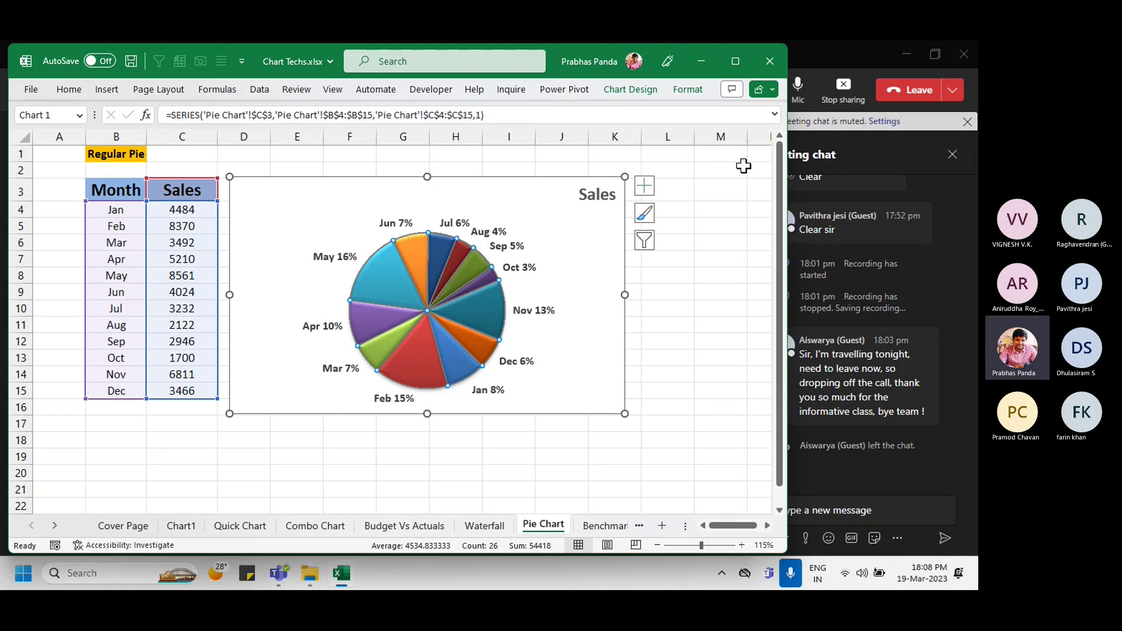
click(687, 424)
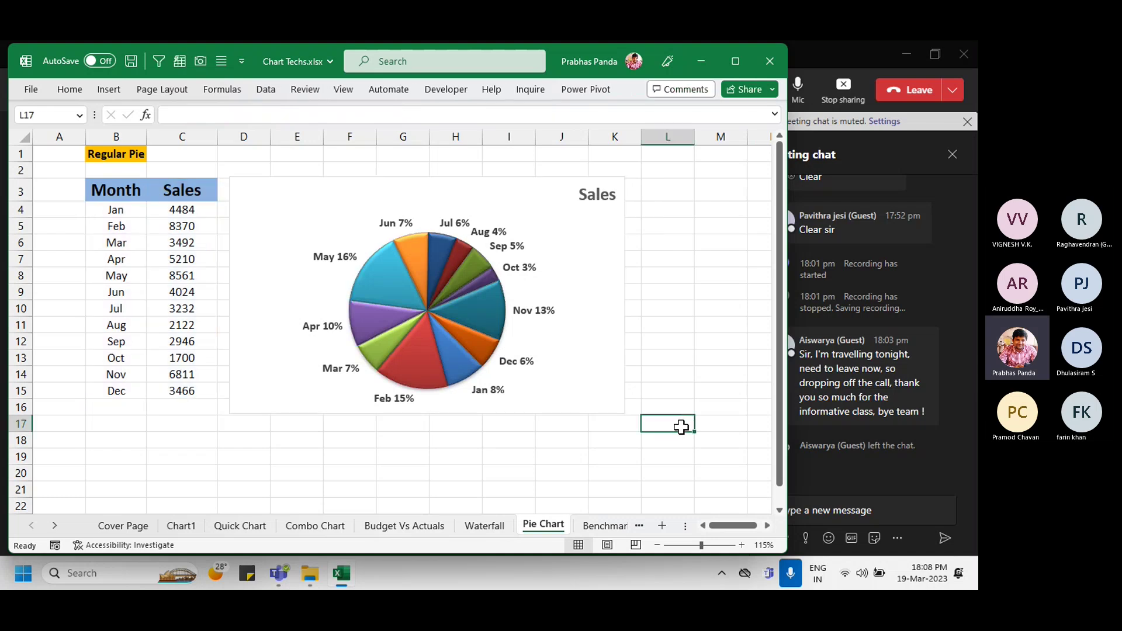
click(681, 427)
Step: Pull only the May slice out of the pie, up toward the chart's upper-left corner
click(378, 274)
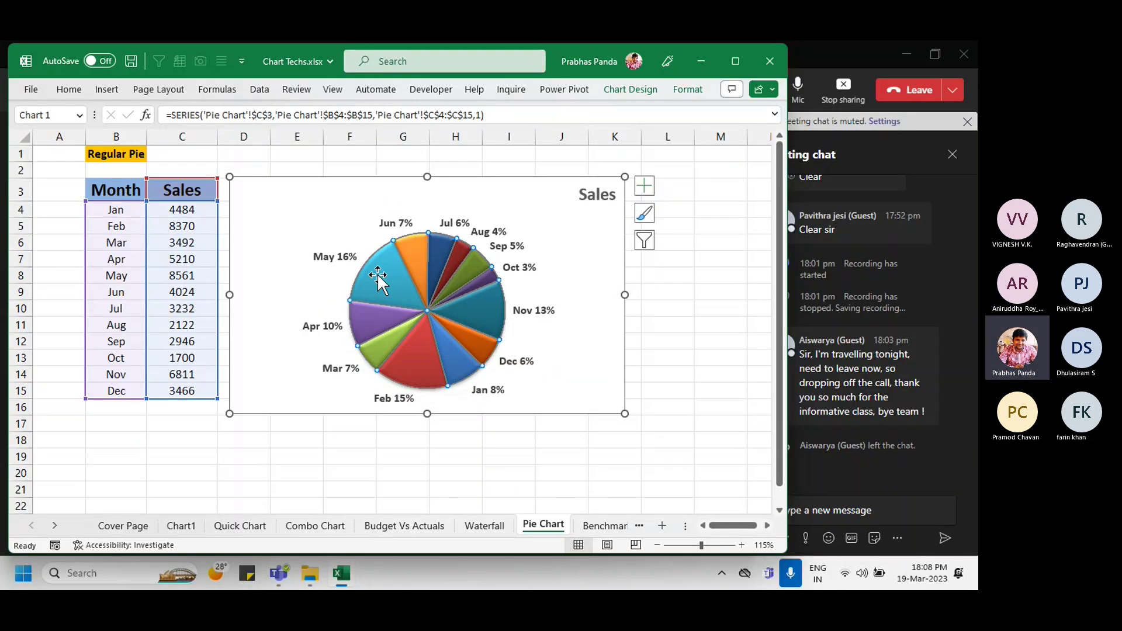
click(377, 272)
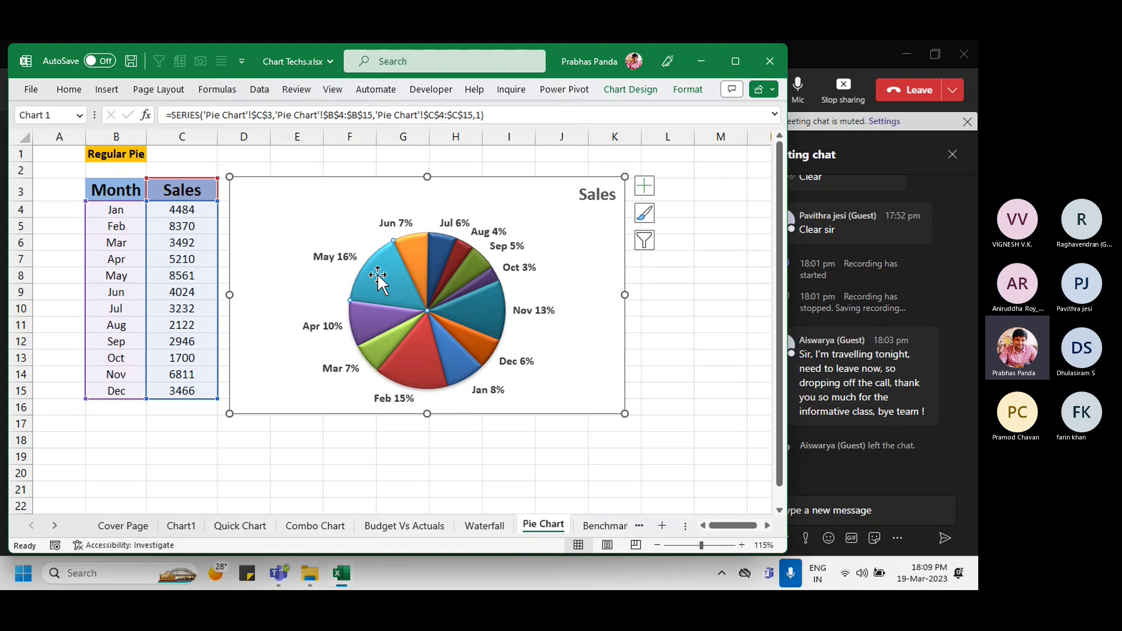
drag(378, 275, 304, 225)
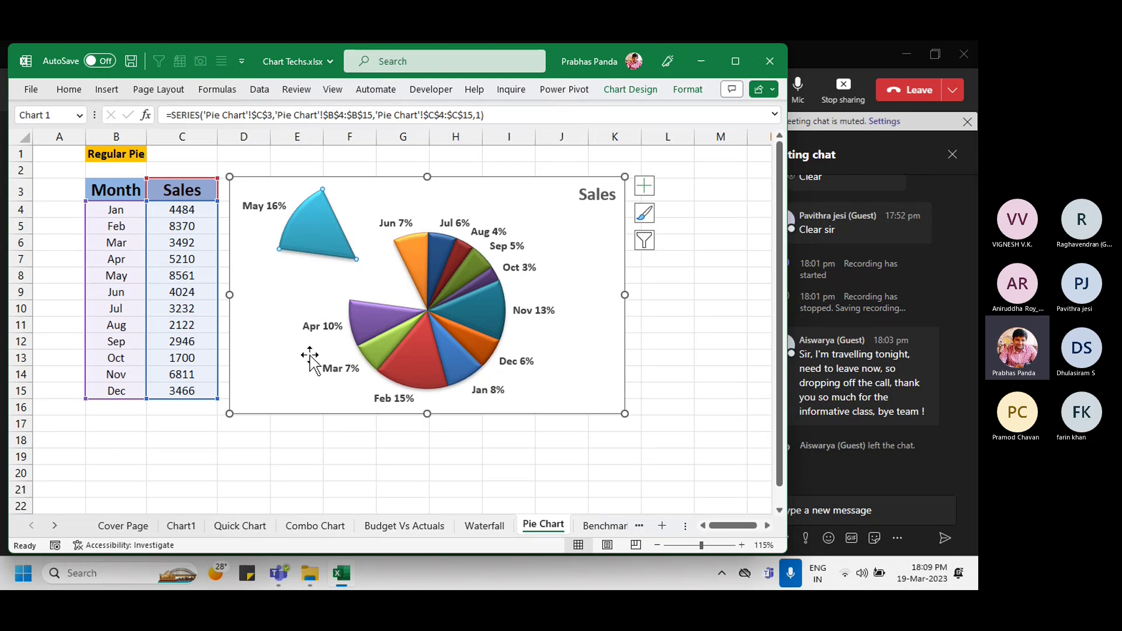
Step: On the Benchmark Chart sheet, move the chart up to start around row 2, beside the monthly sales and benchmark table
click(605, 526)
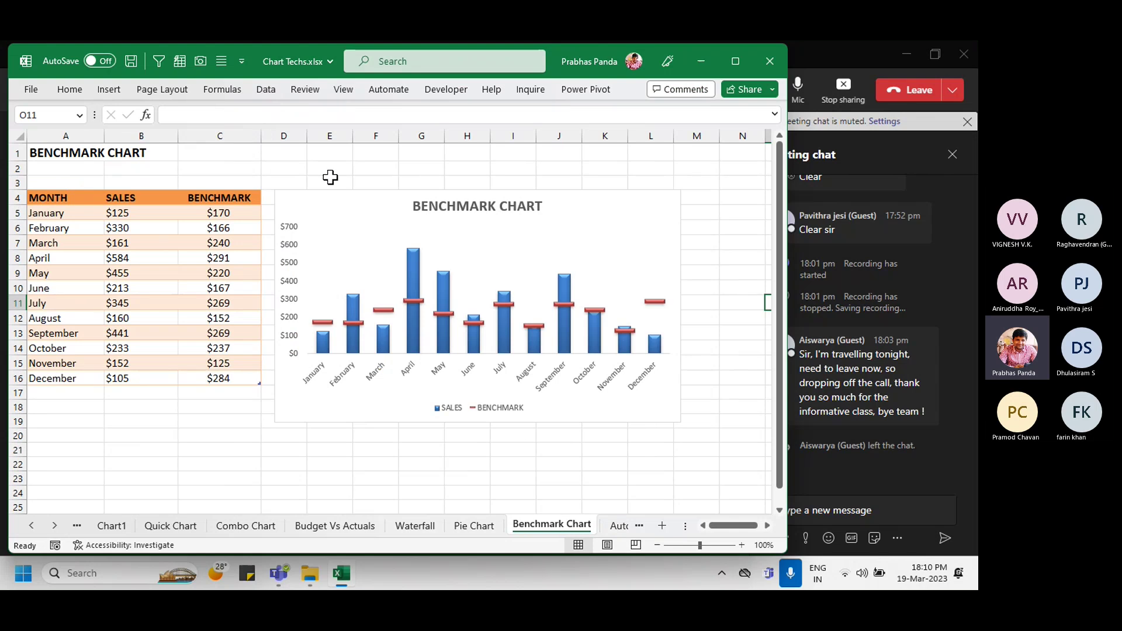
drag(343, 201, 335, 168)
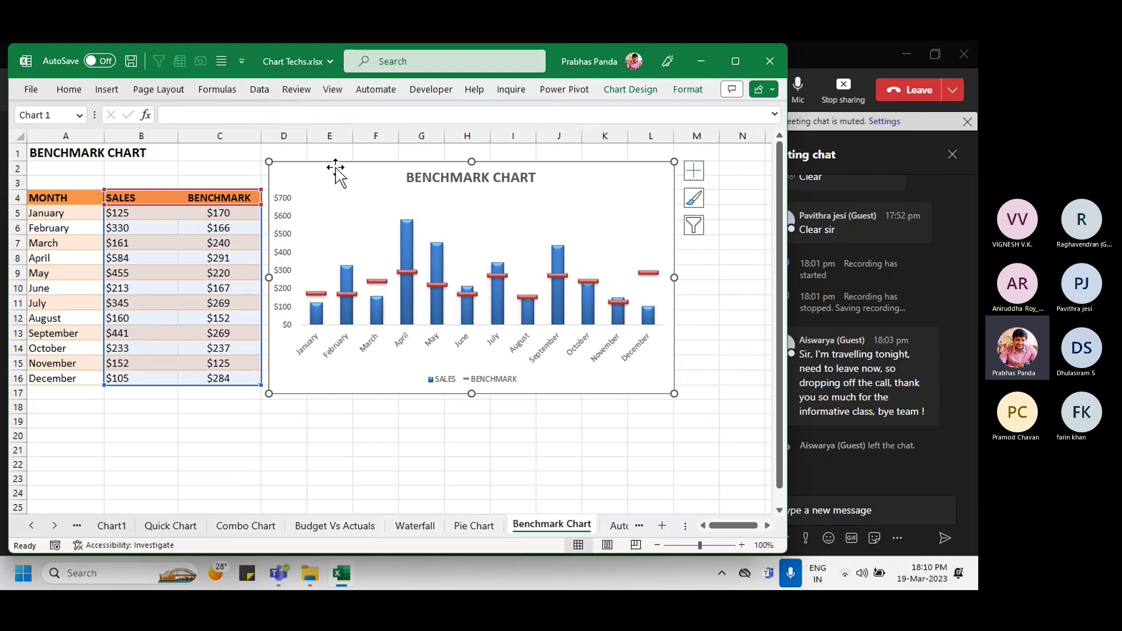
click(72, 258)
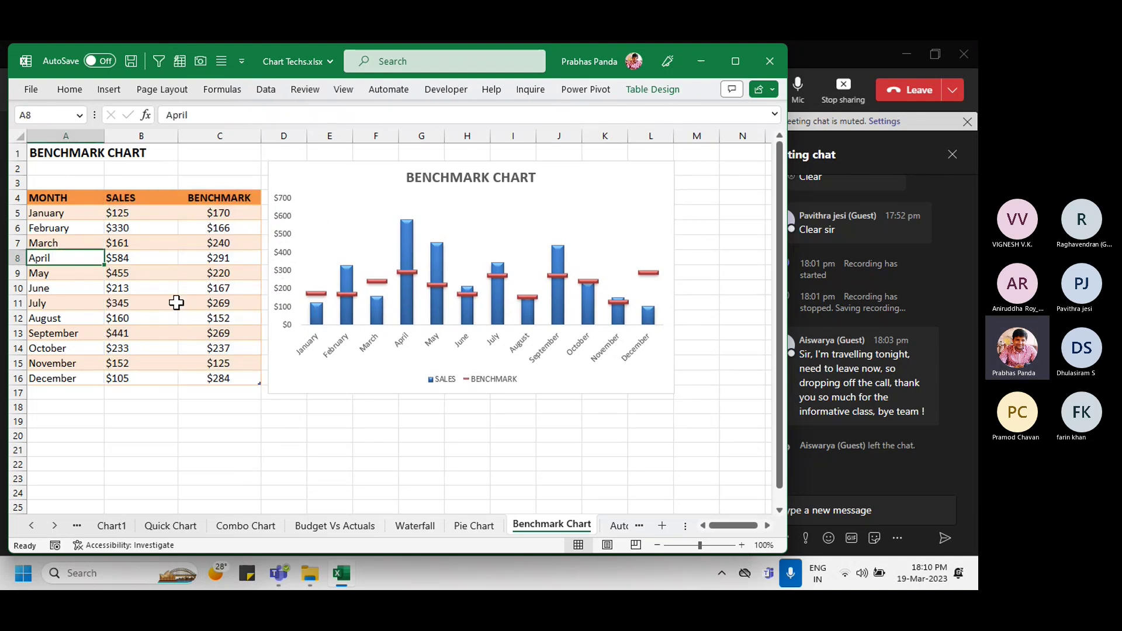
click(449, 166)
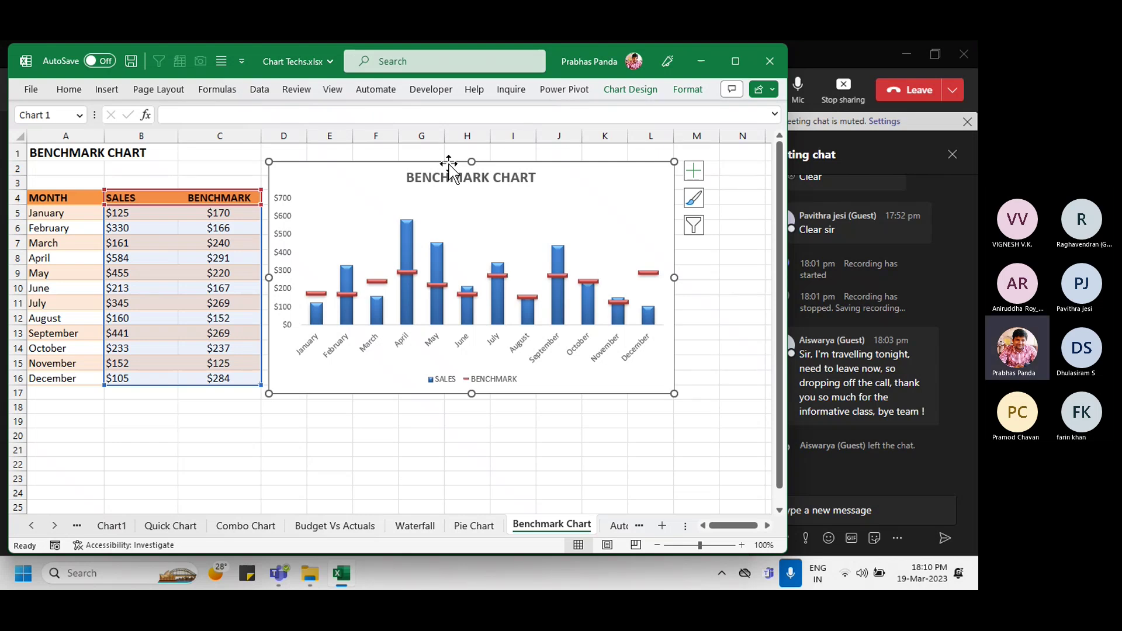
Step: On the Automatic Chart sheet, clear the month and revenue entries from Mar through Dec in B6:C15
key(ctrl+Page_Down)
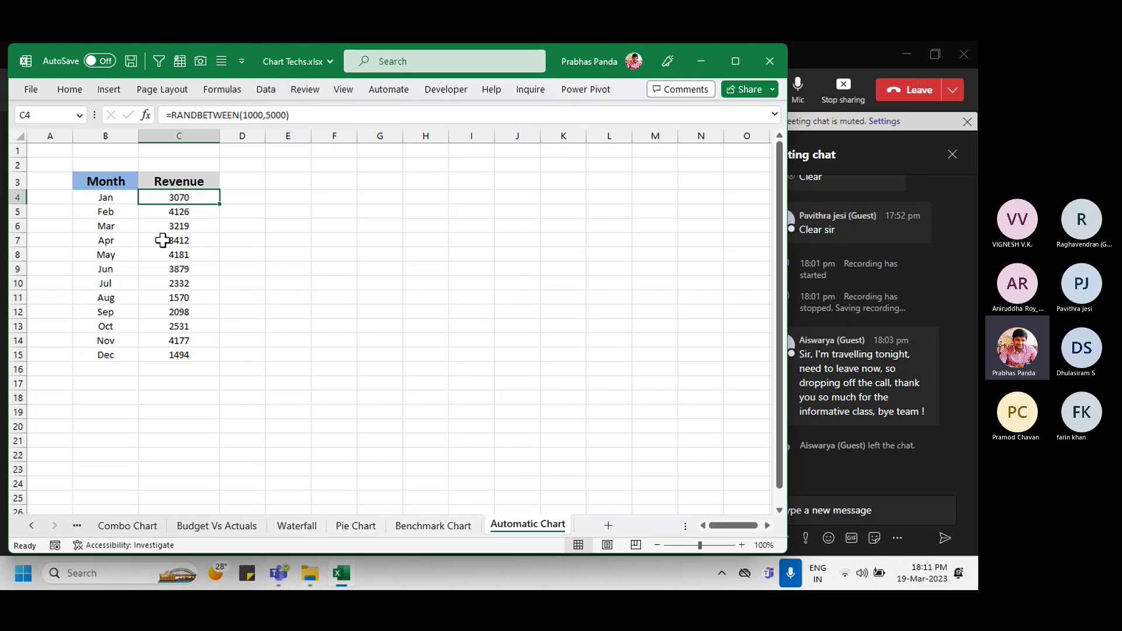
click(116, 223)
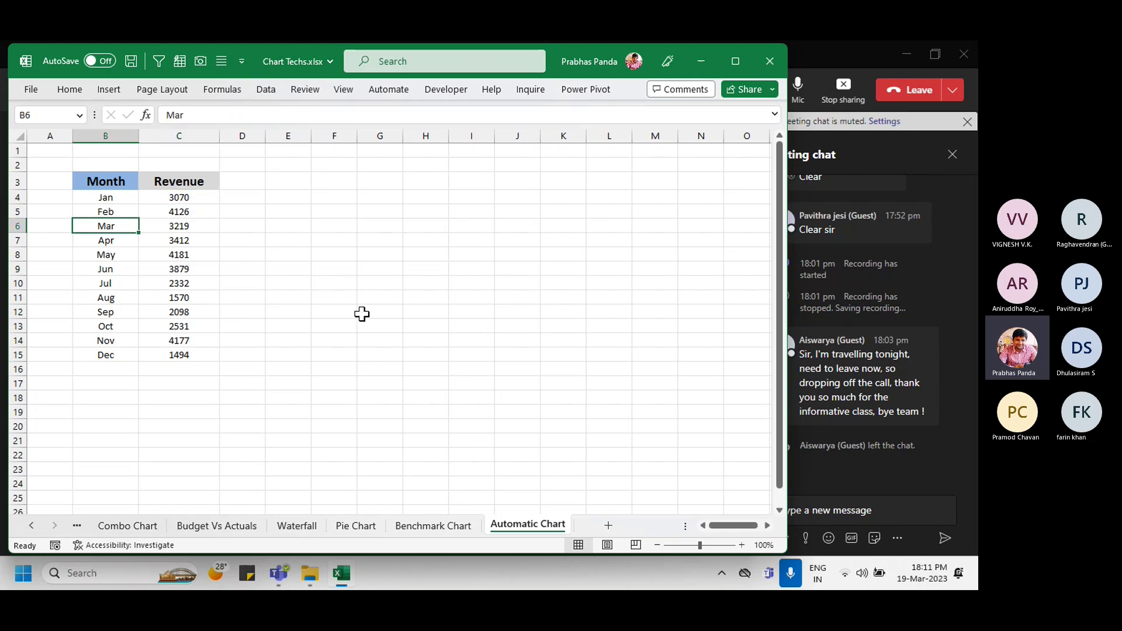
key(shift+Right)
key(ctrl+shift+Down)
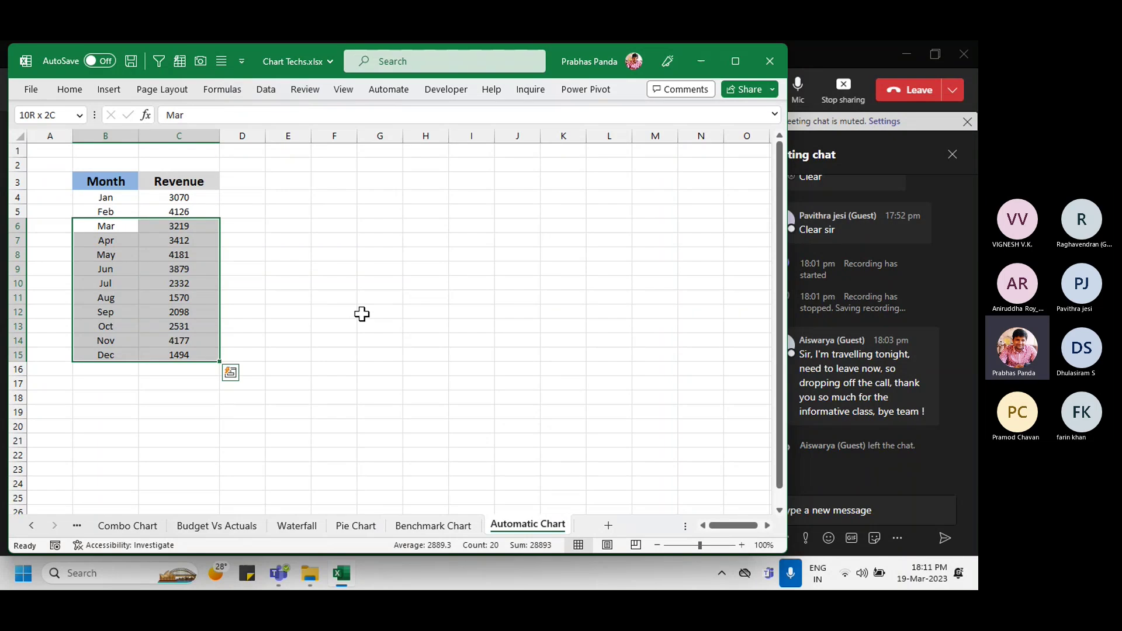
key(Delete)
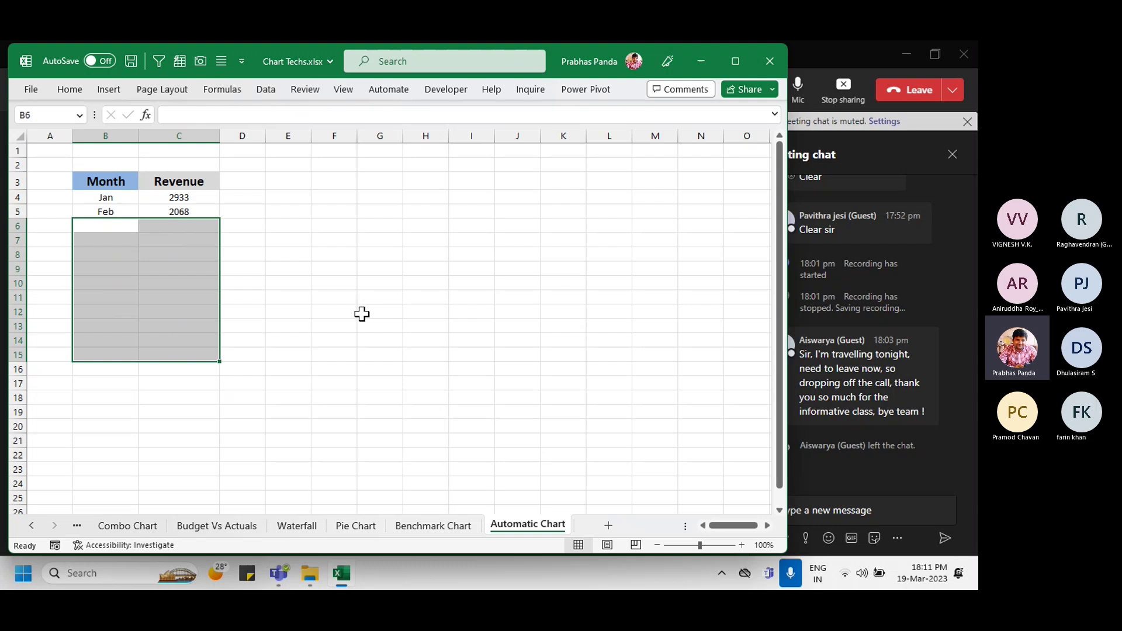
Step: Narrow the empty column A to about half its width
click(239, 201)
scroll(286, 221, up, 1)
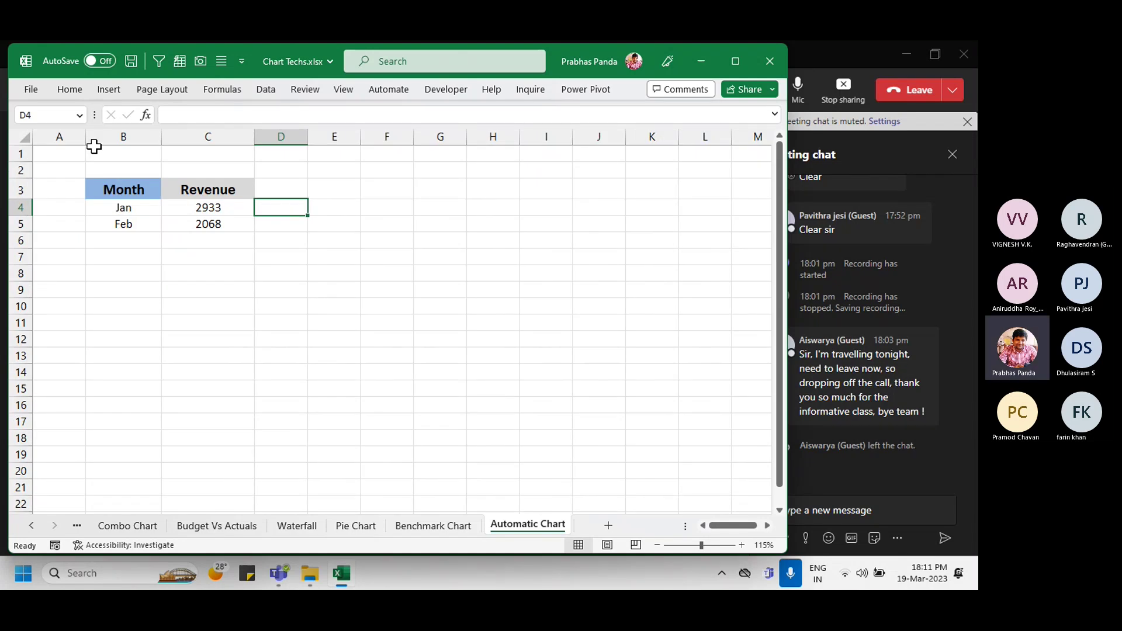
drag(84, 139, 59, 138)
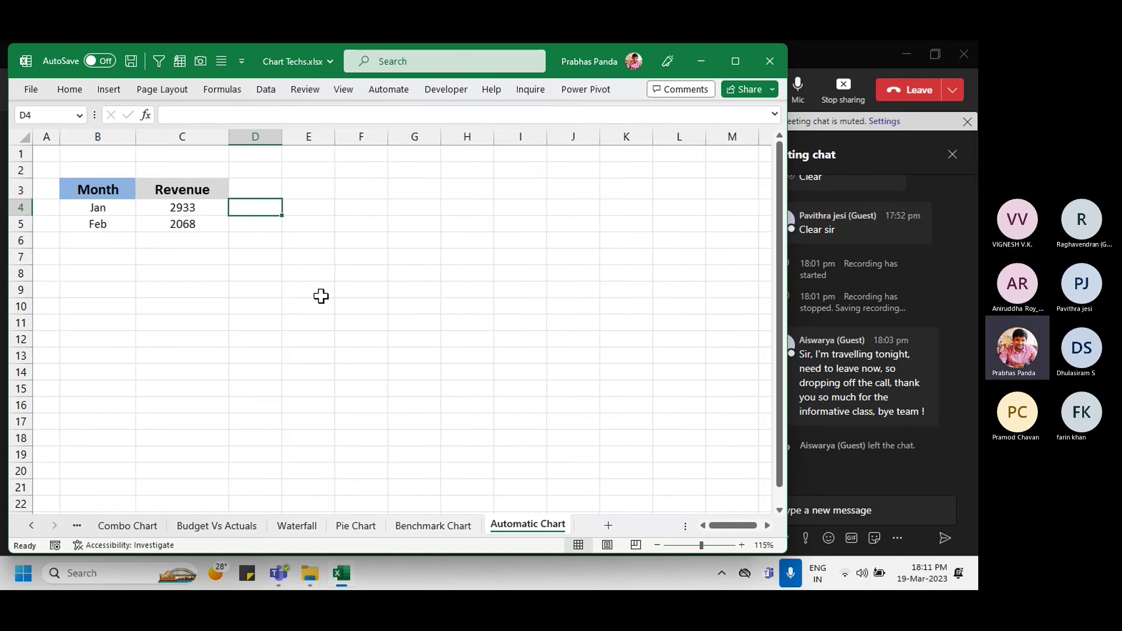
Step: Insert a default column chart from the Jan and Feb revenue data and place it beside the data, clear of column C
click(132, 211)
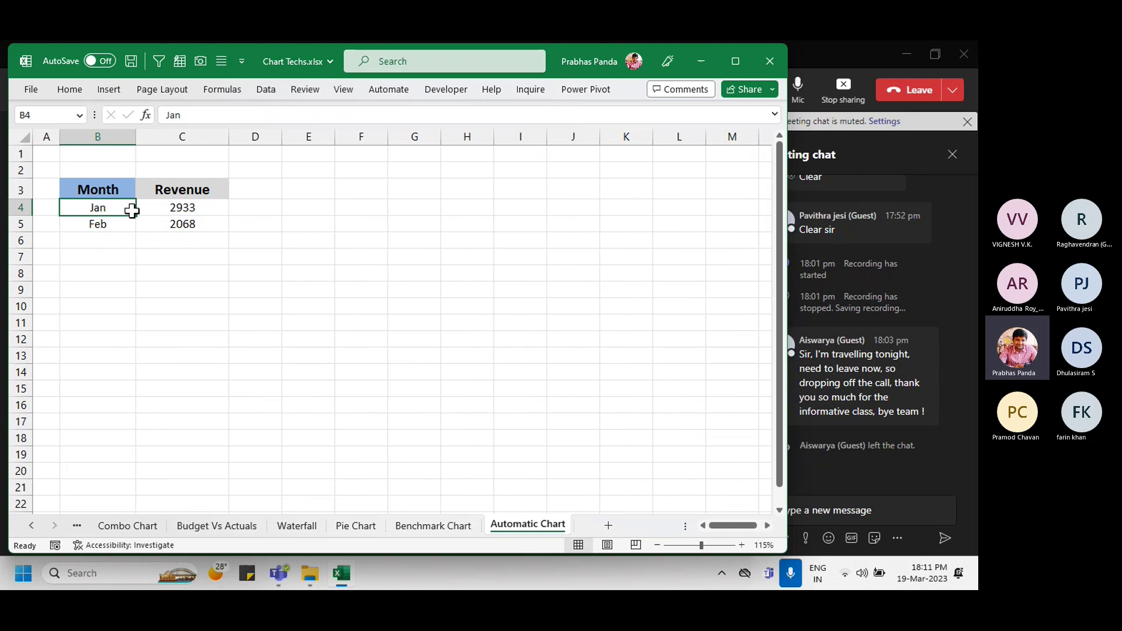
key(ctrl+a)
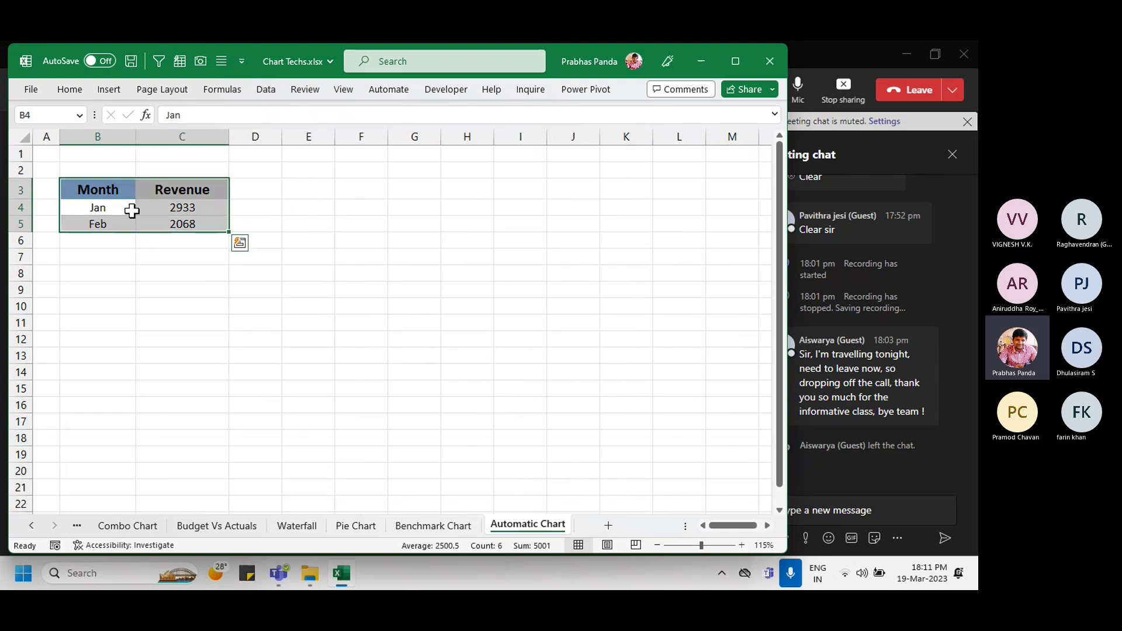
key(alt+F1)
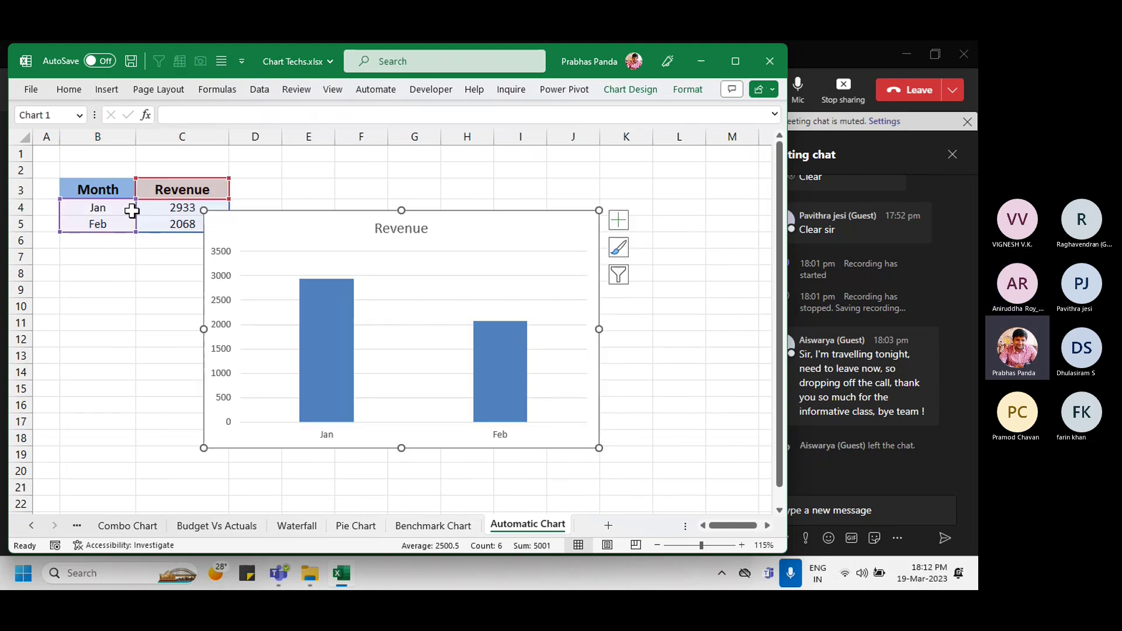
drag(304, 216, 371, 172)
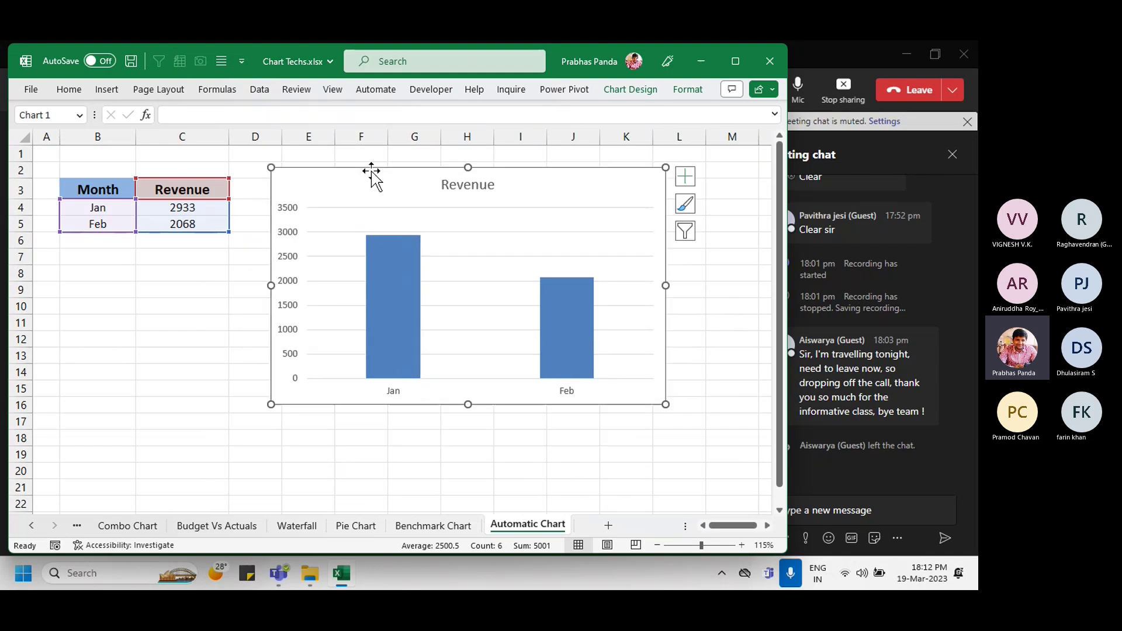
Step: Add Mar in B6 and fill the RANDBETWEEN(1000,5000) revenue formula down into C6
click(91, 242)
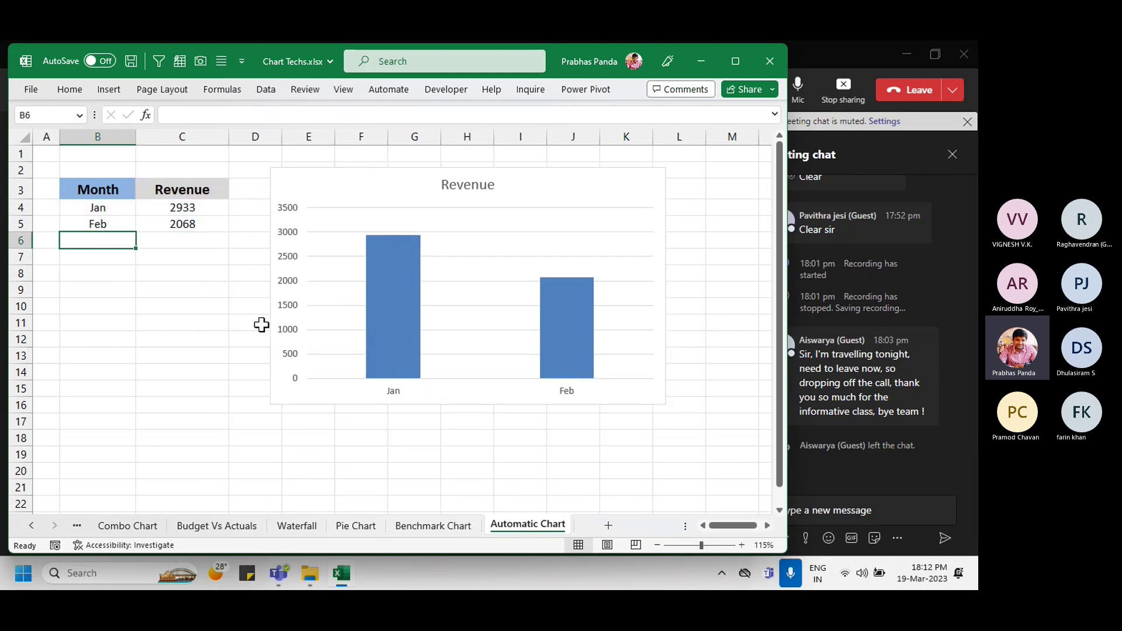
text(Mar)
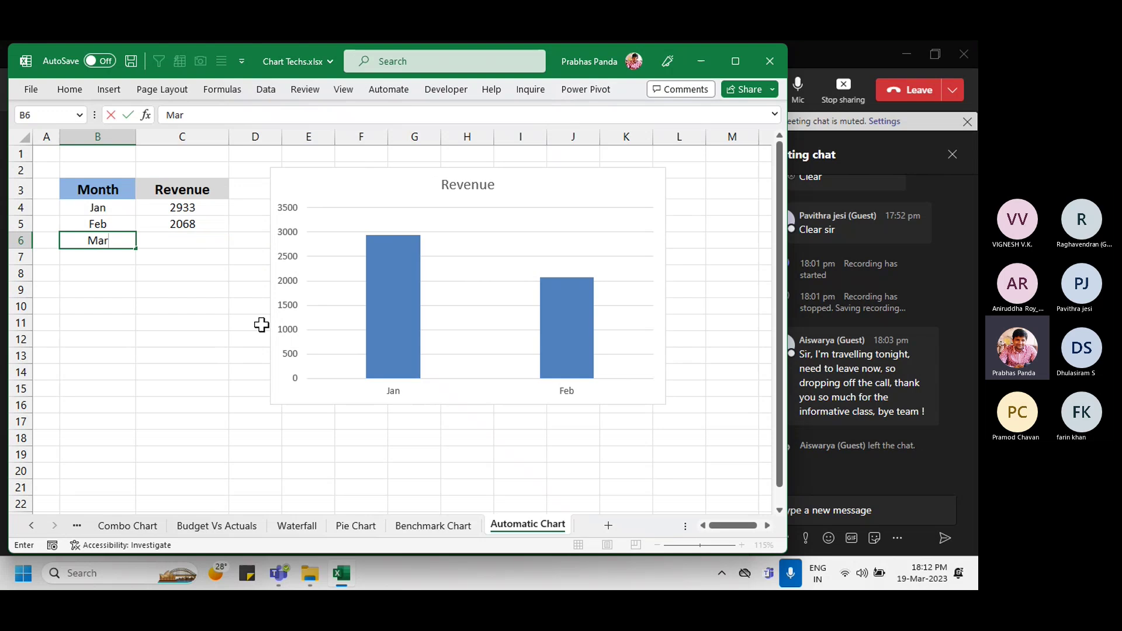
key(Tab)
key(ctrl+d)
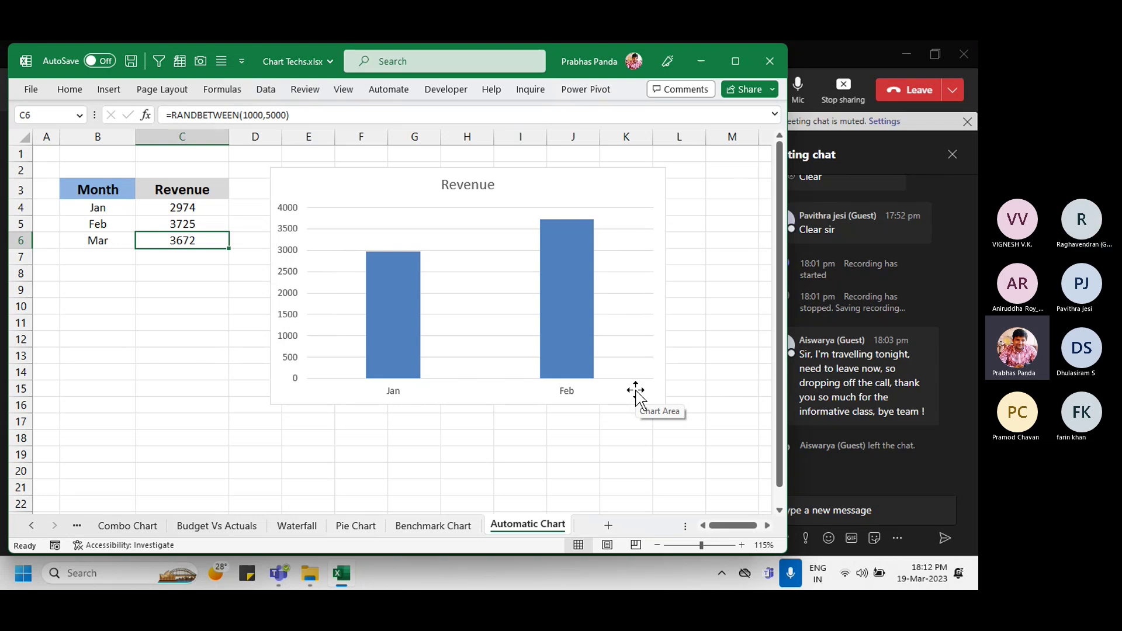
Step: Extend the Revenue chart's source range to include the Mar row, then stretch it down to row 15
click(338, 175)
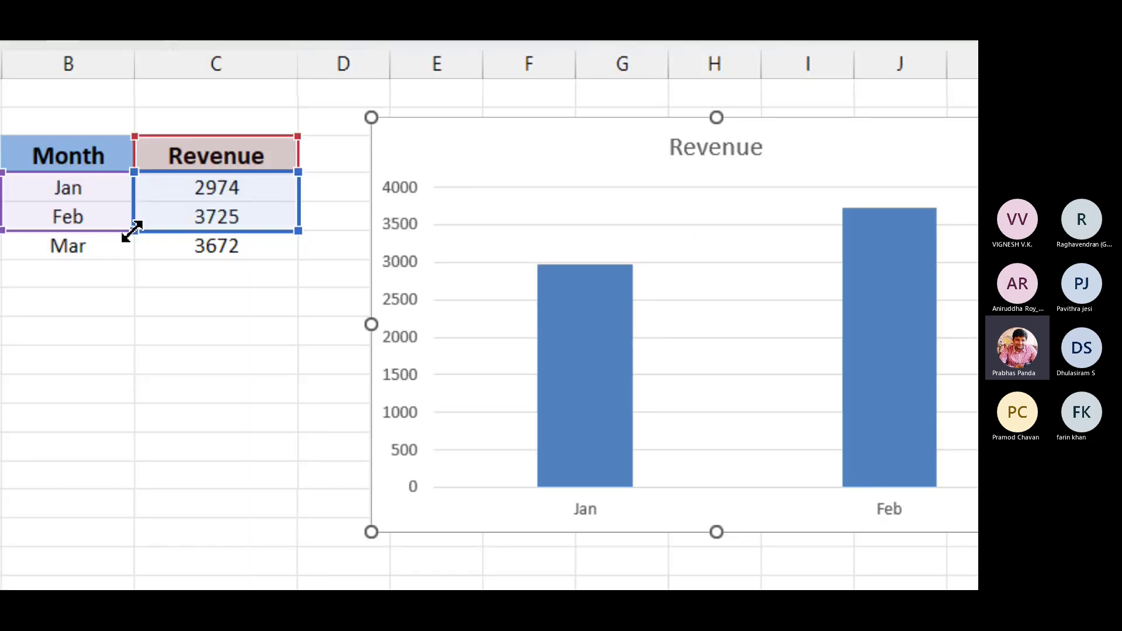
drag(132, 231, 132, 255)
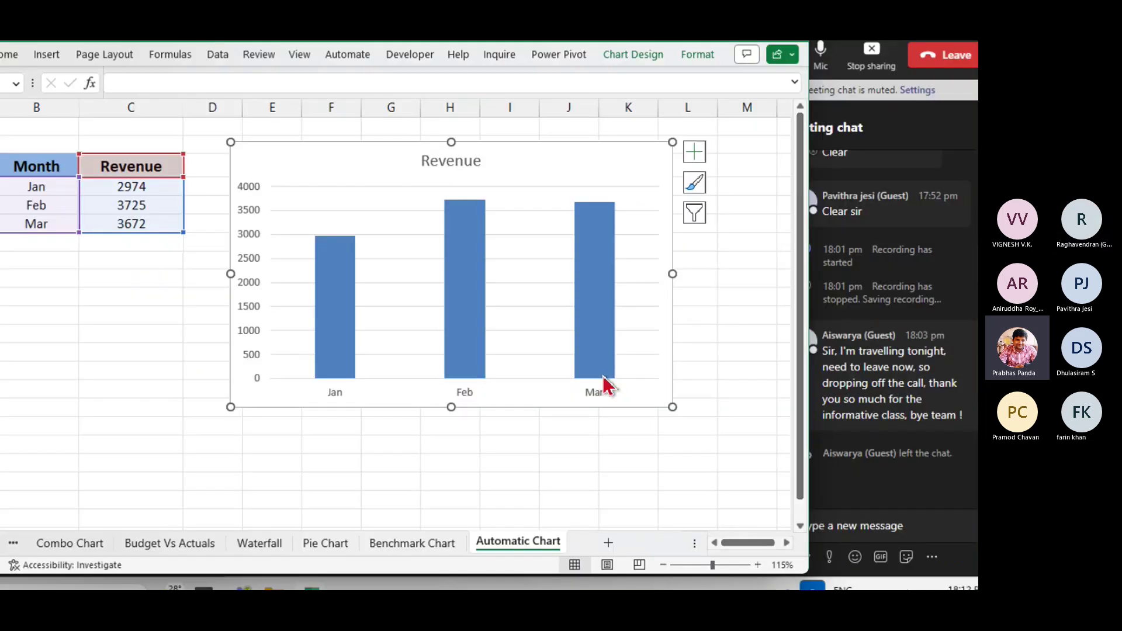
mouse_move(576, 435)
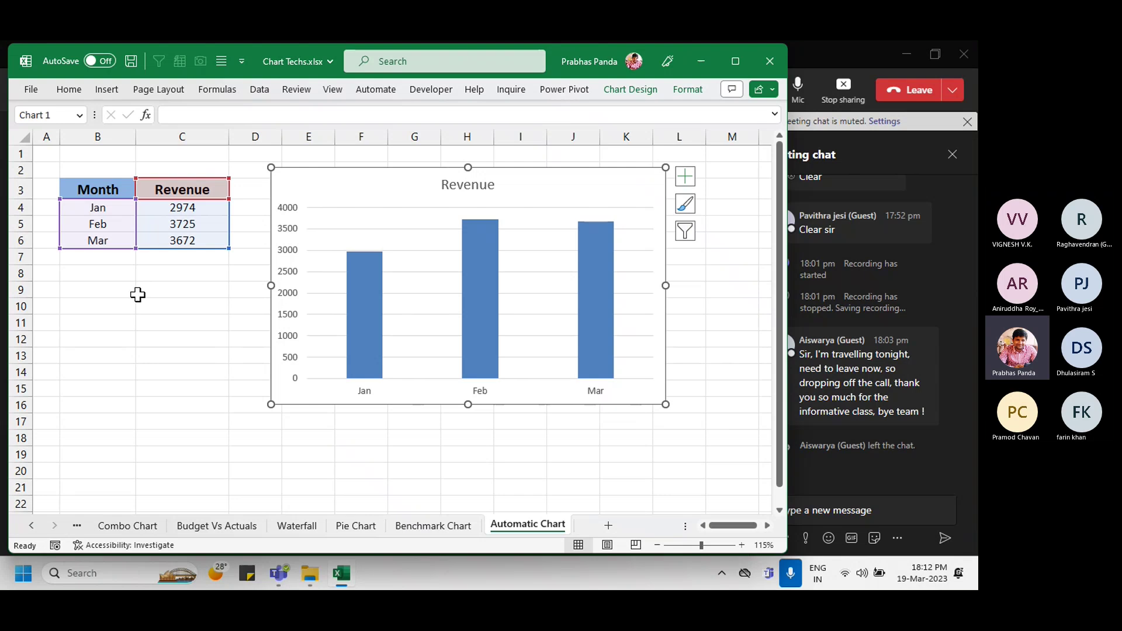
drag(135, 249, 140, 403)
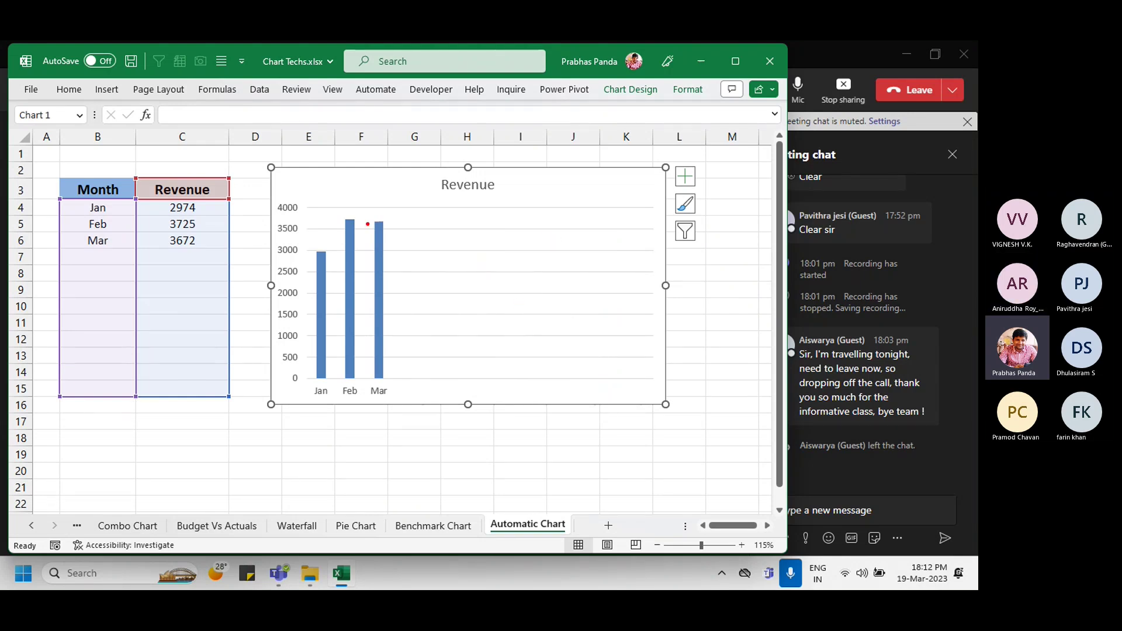
mouse_move(393, 204)
mouse_down()
mouse_move(593, 379)
mouse_move(657, 402)
mouse_up()
Step: Delete the Revenue chart and clear the Mar row's month and revenue cells
key(Delete)
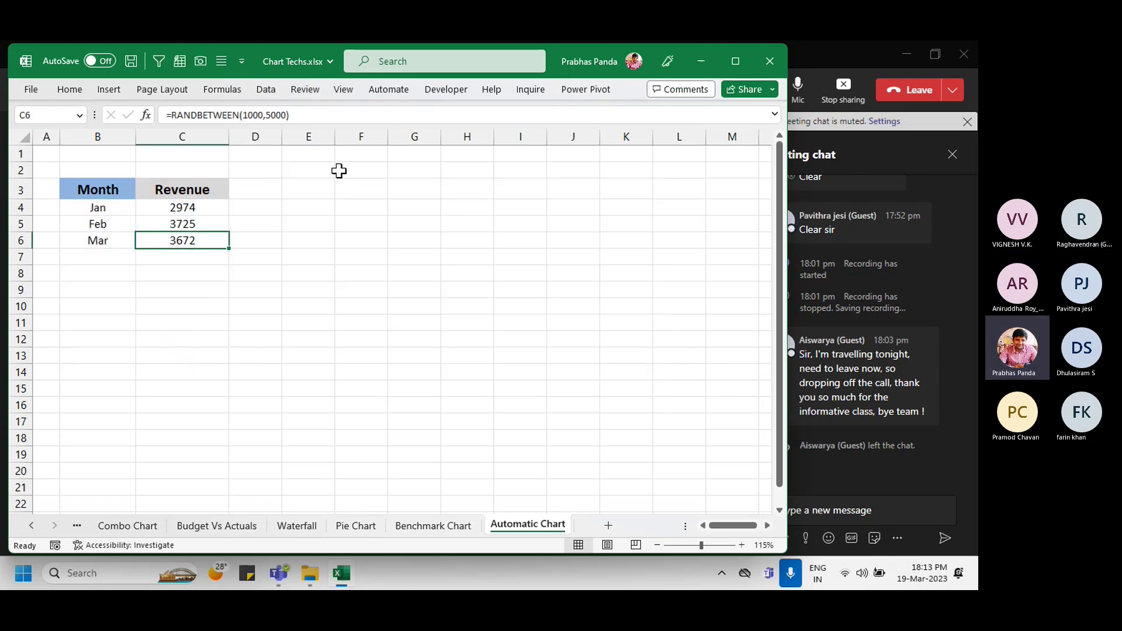
key(Left)
key(shift+Right)
key(Delete)
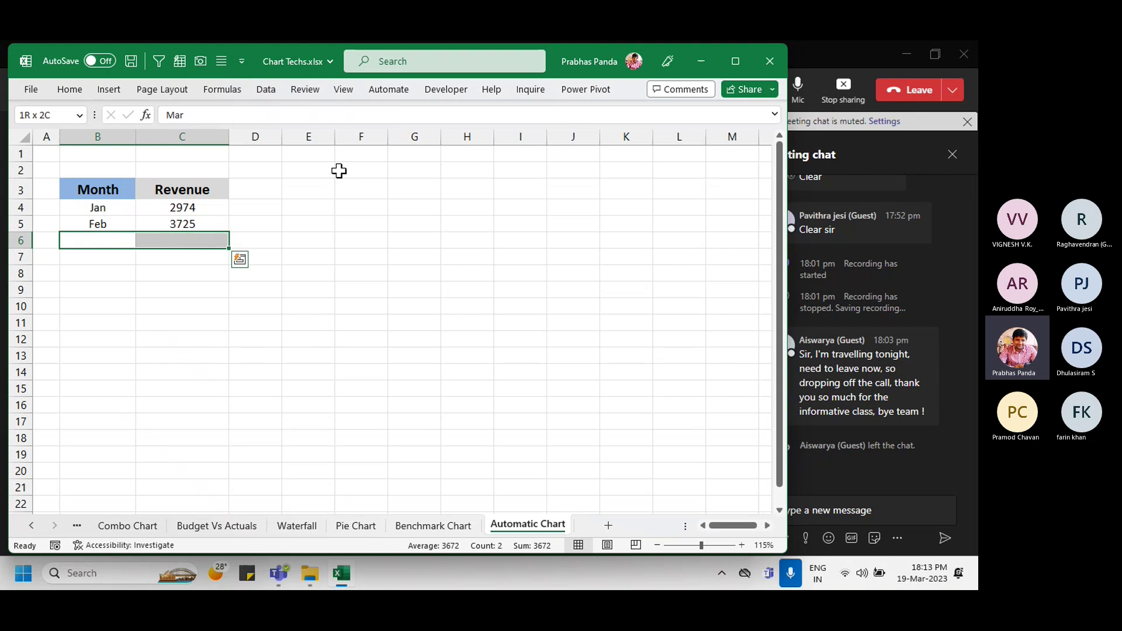
Step: Convert the Month and Revenue data in B3:C5 into a table with headers and insert a default column chart from it
click(153, 194)
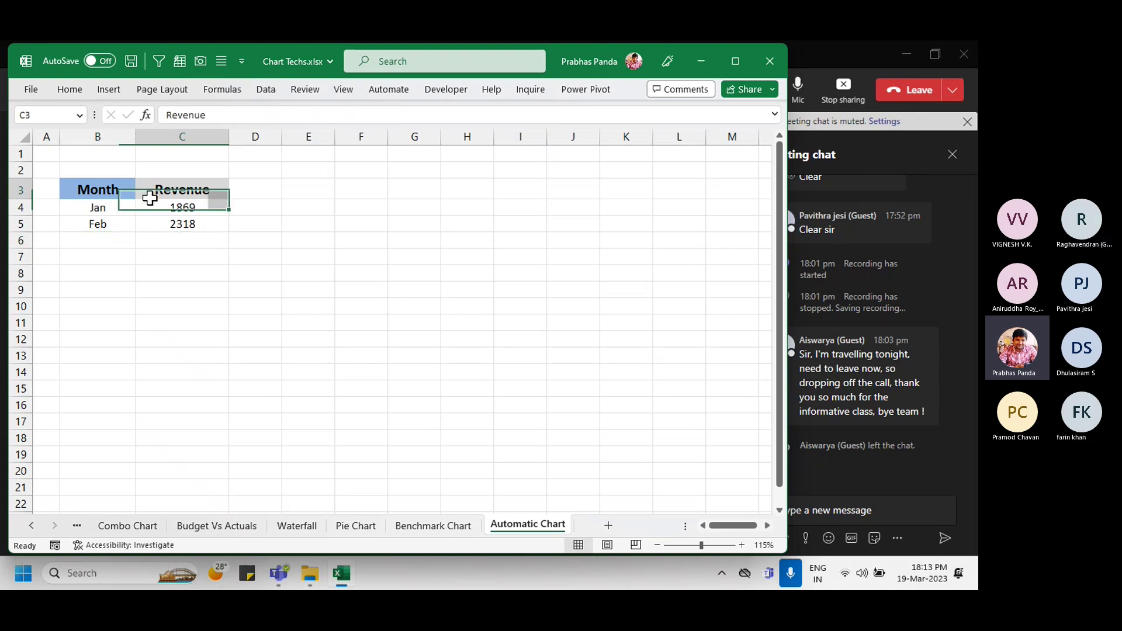
key(ctrl+a)
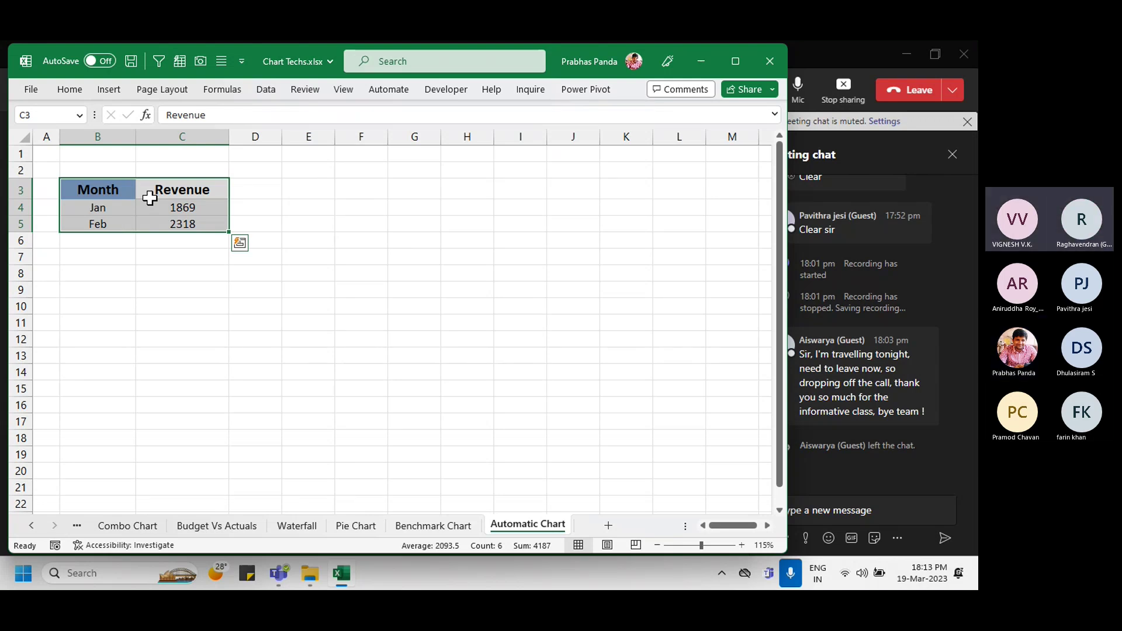
key(ctrl+t)
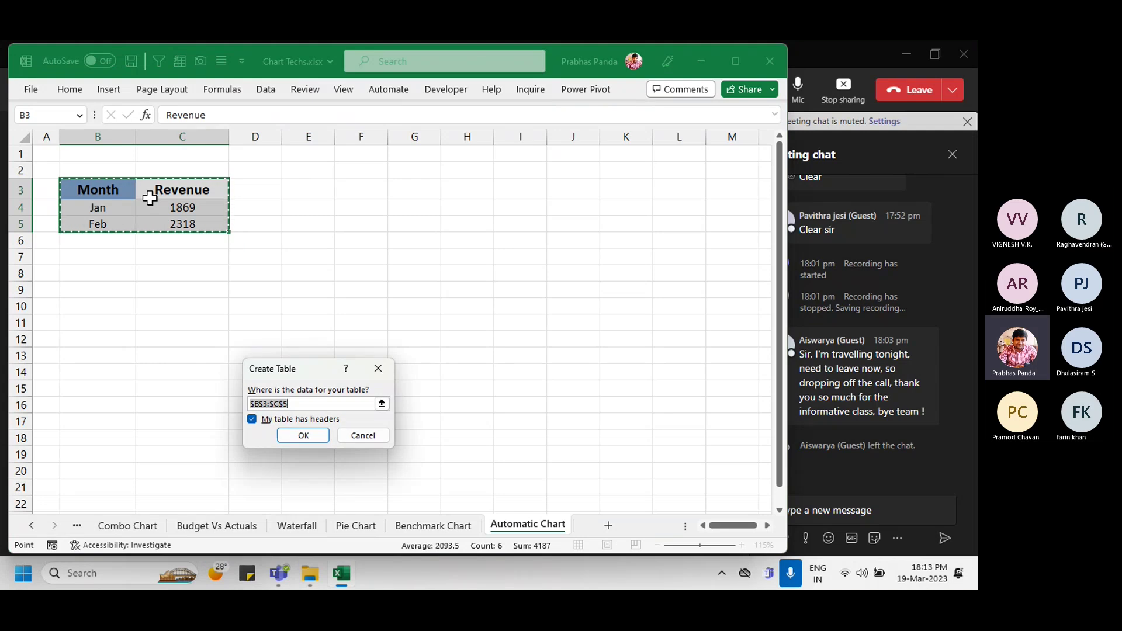
key(Return)
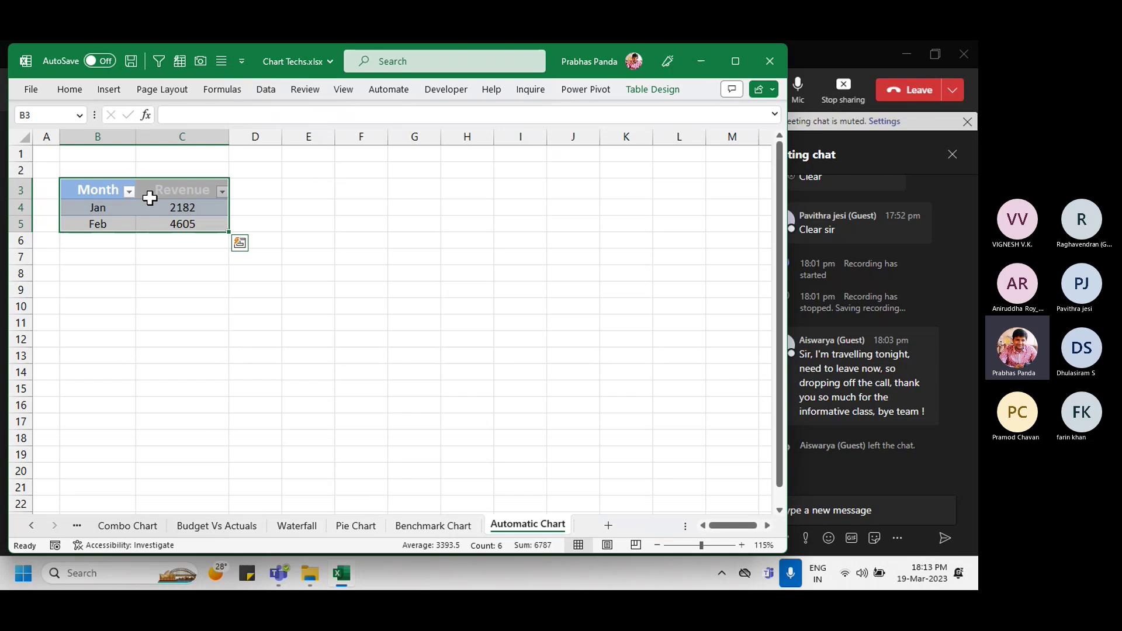
key(alt)
key(alt+F1)
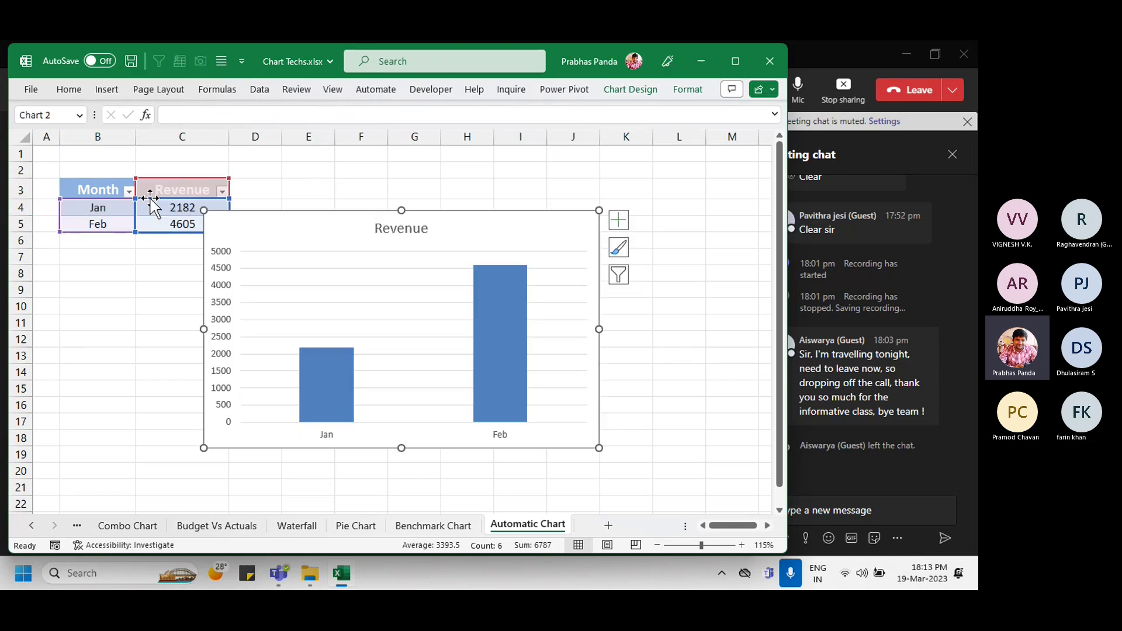
Step: Move the Revenue chart clear of the table and apply the last chart style, with wide bevelled blue columns and a bold title
drag(292, 223, 353, 172)
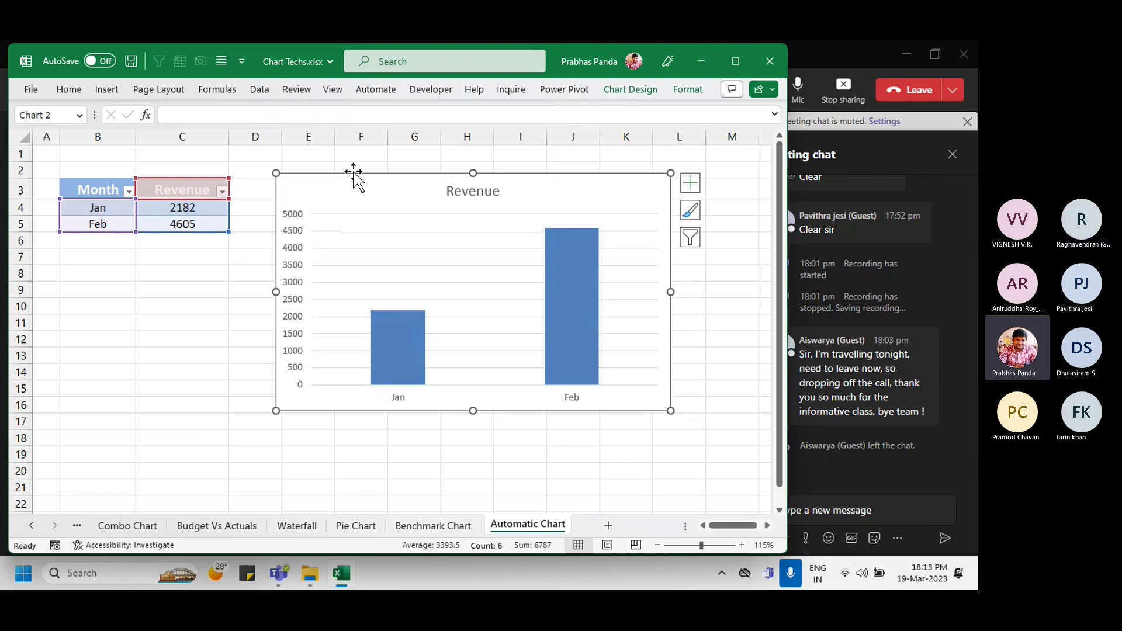
mouse_move(403, 322)
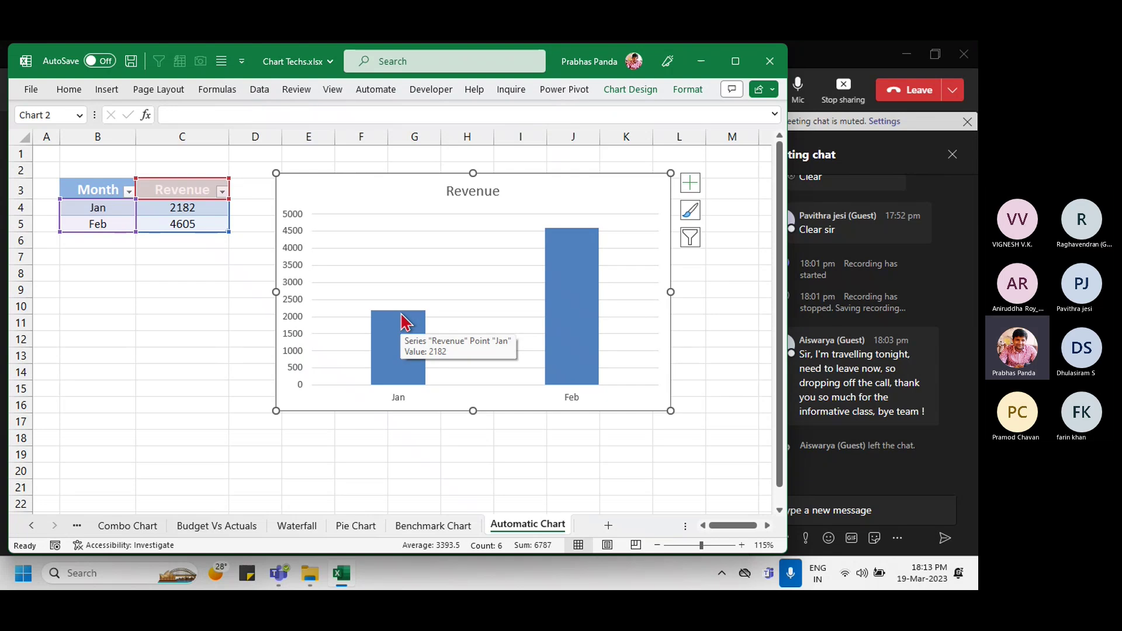
click(647, 93)
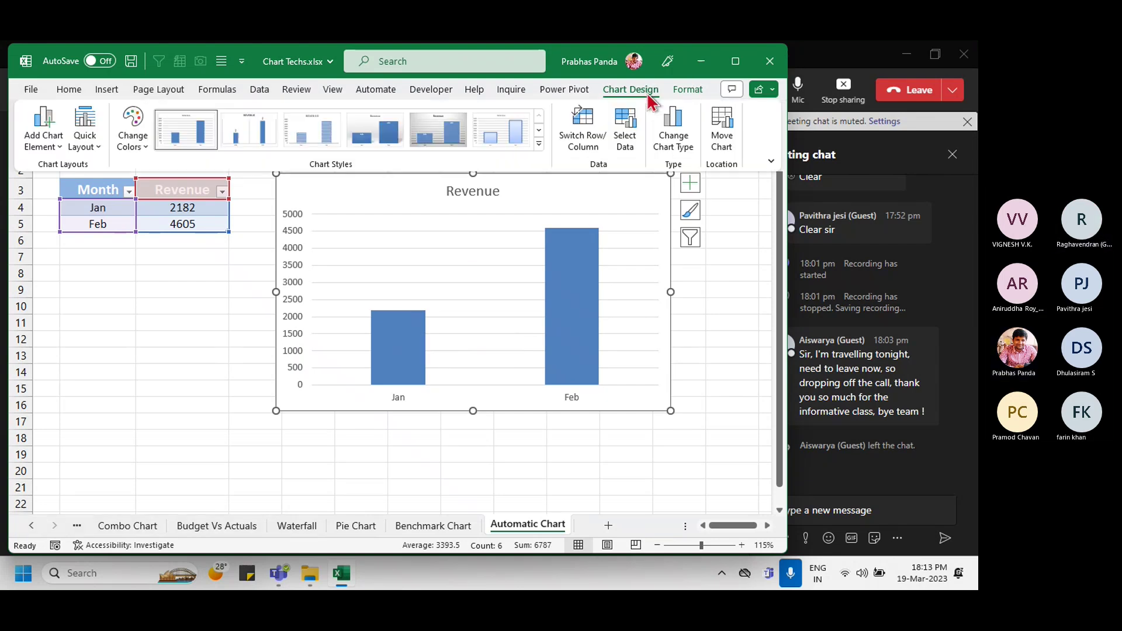
click(539, 145)
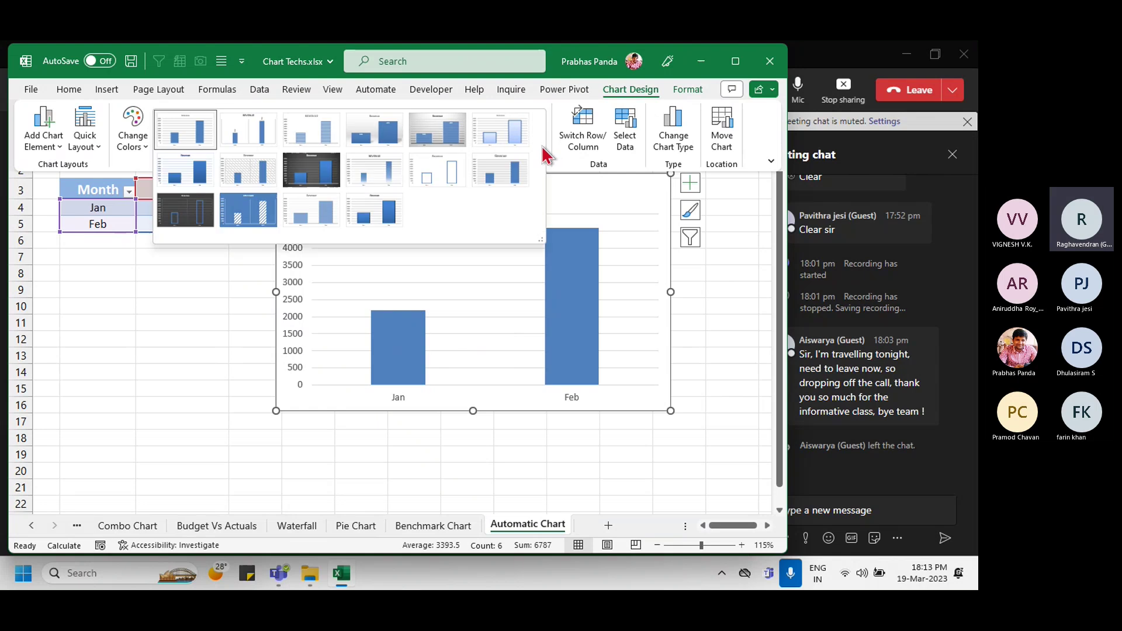
click(397, 205)
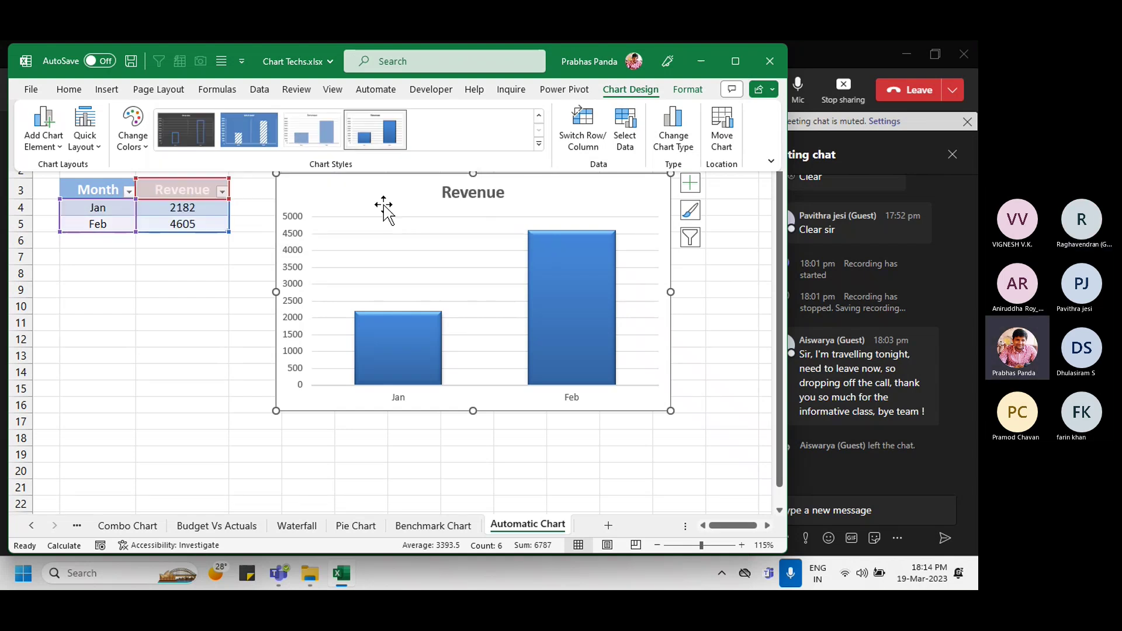
Step: Remove the gridlines from the Revenue chart
click(689, 183)
click(725, 286)
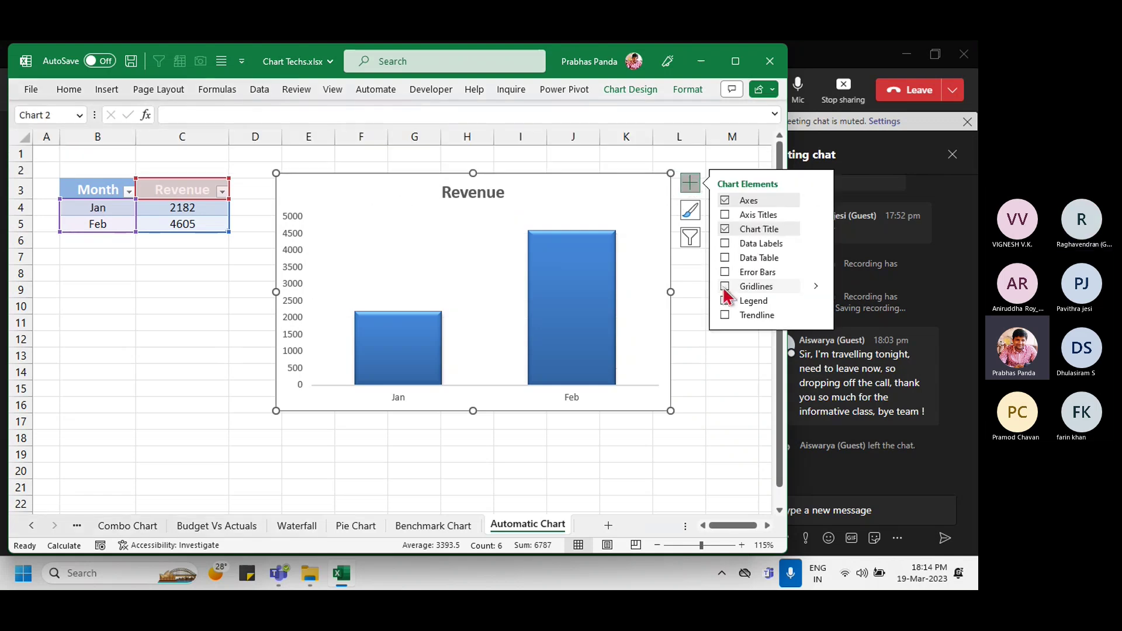
click(687, 183)
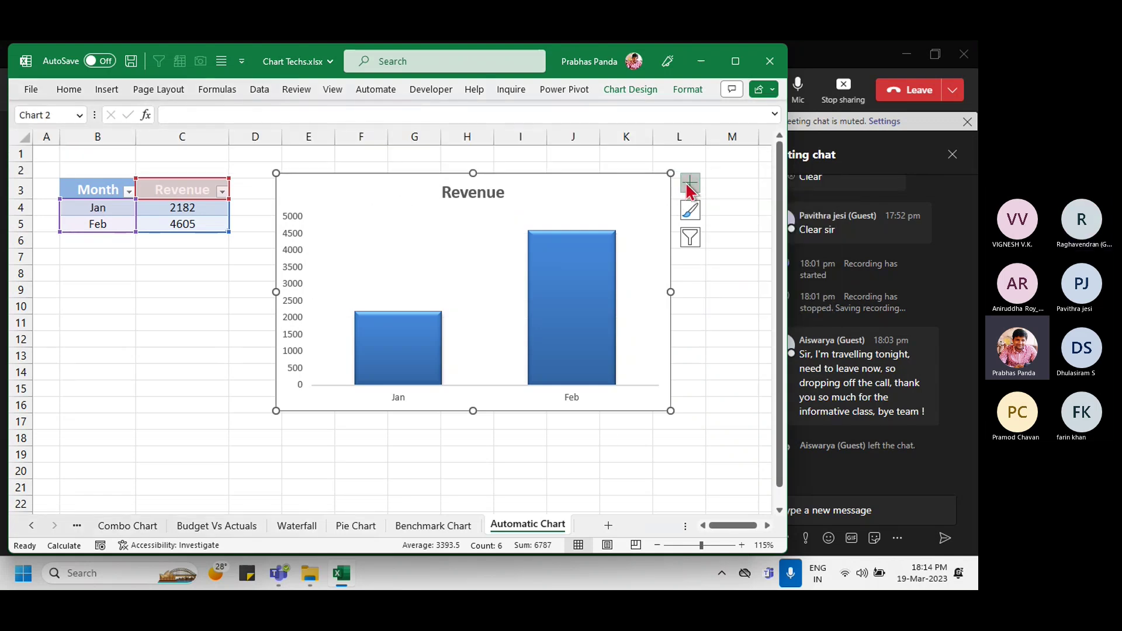
Step: Format the Revenue data series fill to vary colors by point
right_click(558, 265)
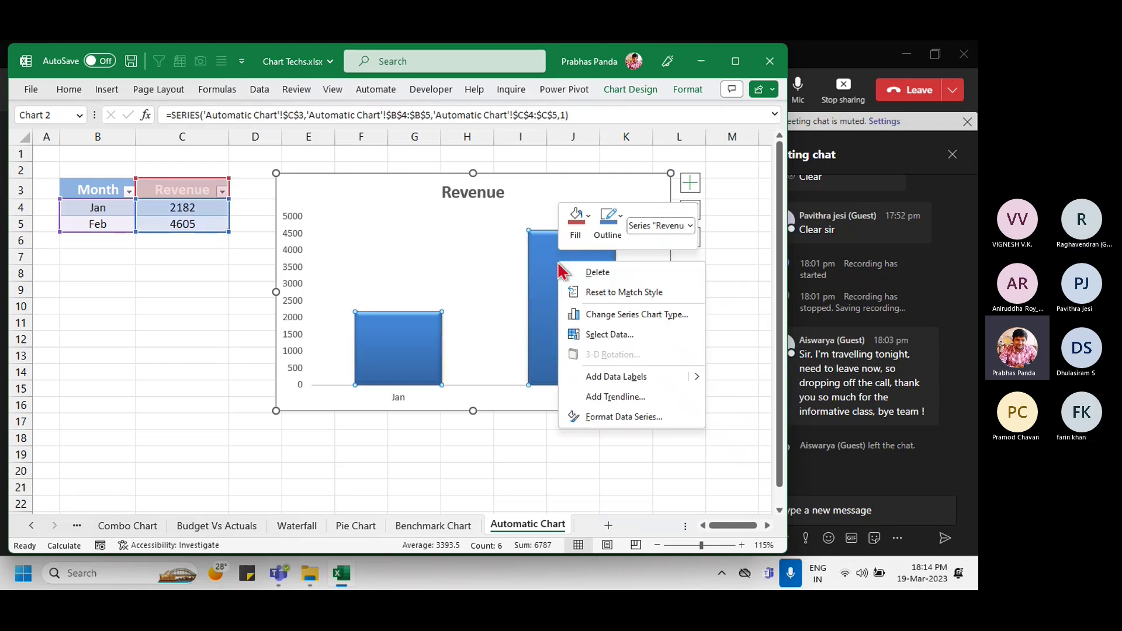
click(667, 417)
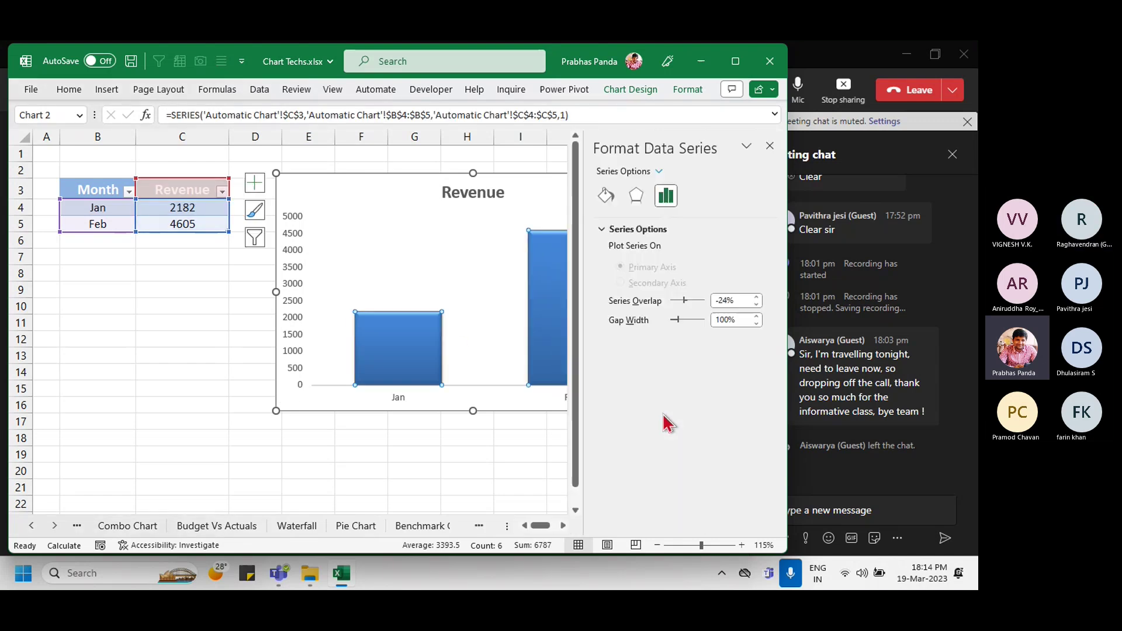
click(606, 196)
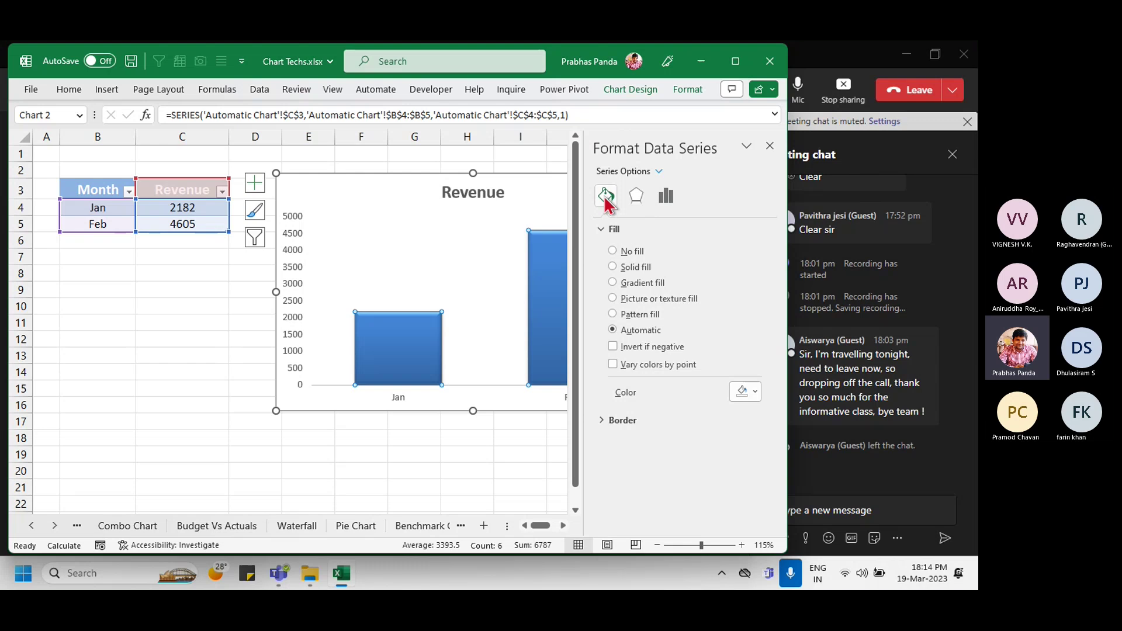
click(613, 364)
click(768, 145)
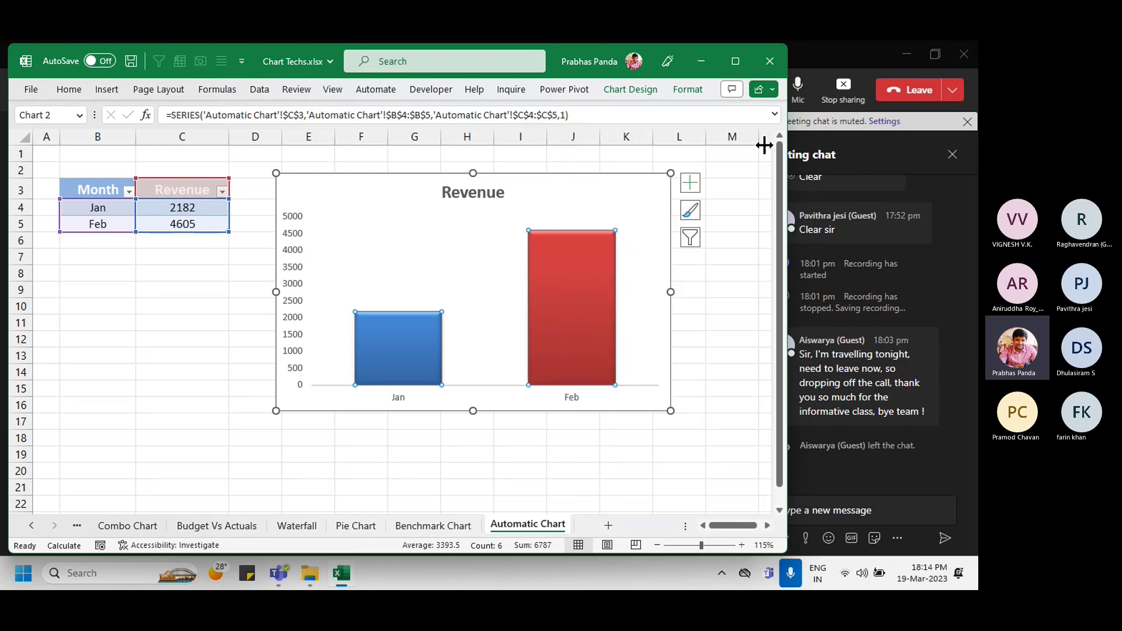
Step: Add data labels to the Revenue columns and delete the chart's vertical value axis
right_click(403, 343)
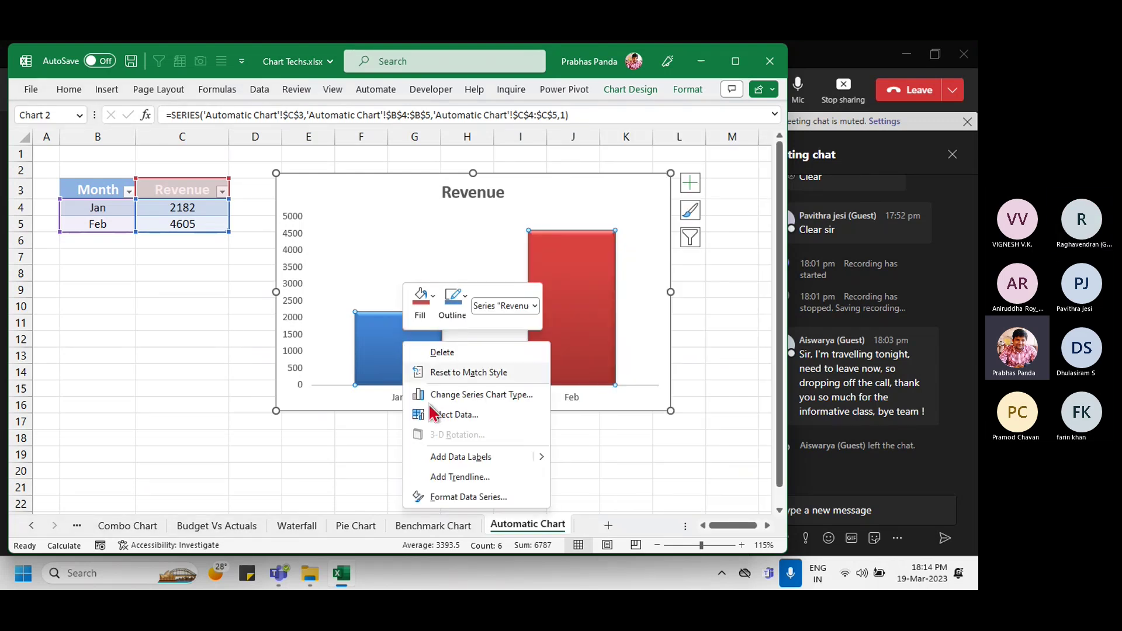
click(514, 457)
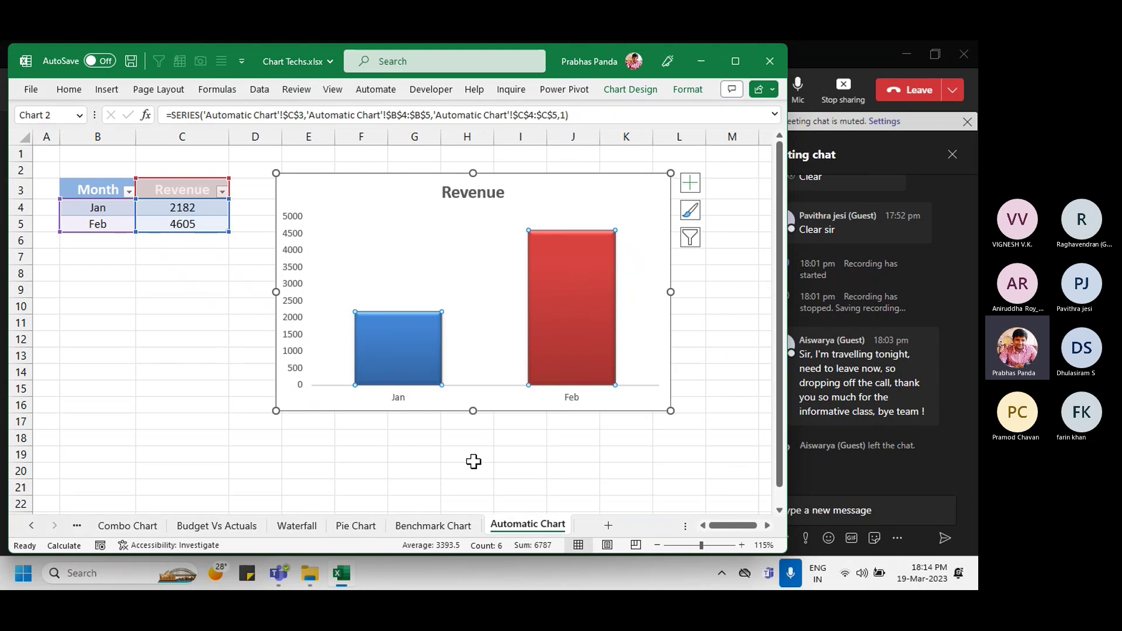
click(289, 299)
key(Delete)
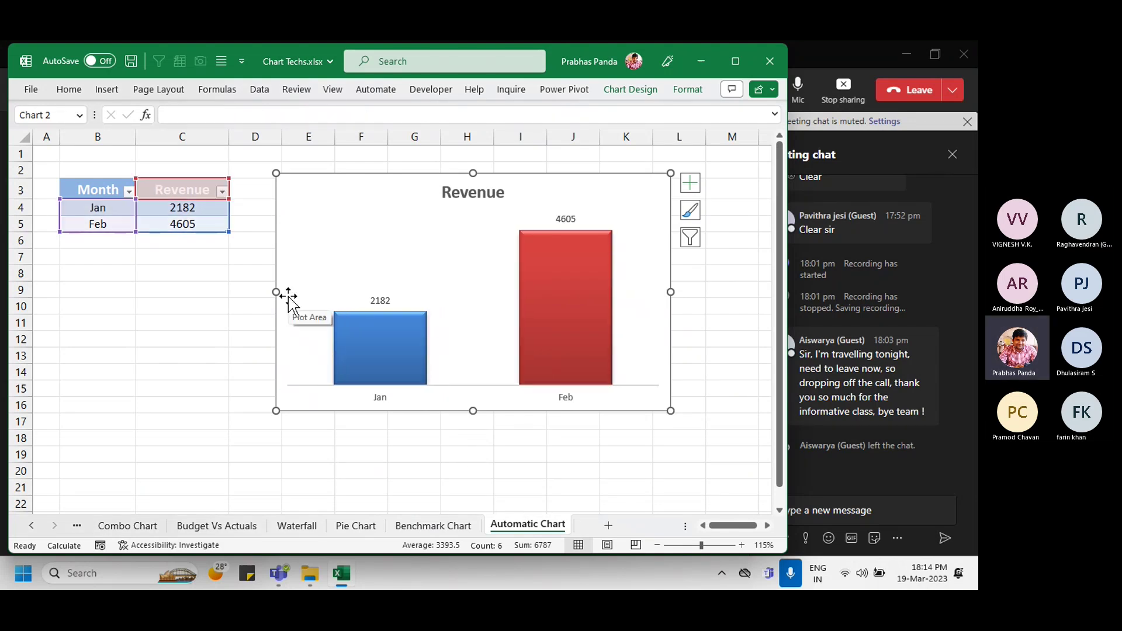
Step: Move the Revenue title to the chart's upper-right corner, then make the data labels bold and one size larger
click(464, 199)
drag(503, 201, 624, 201)
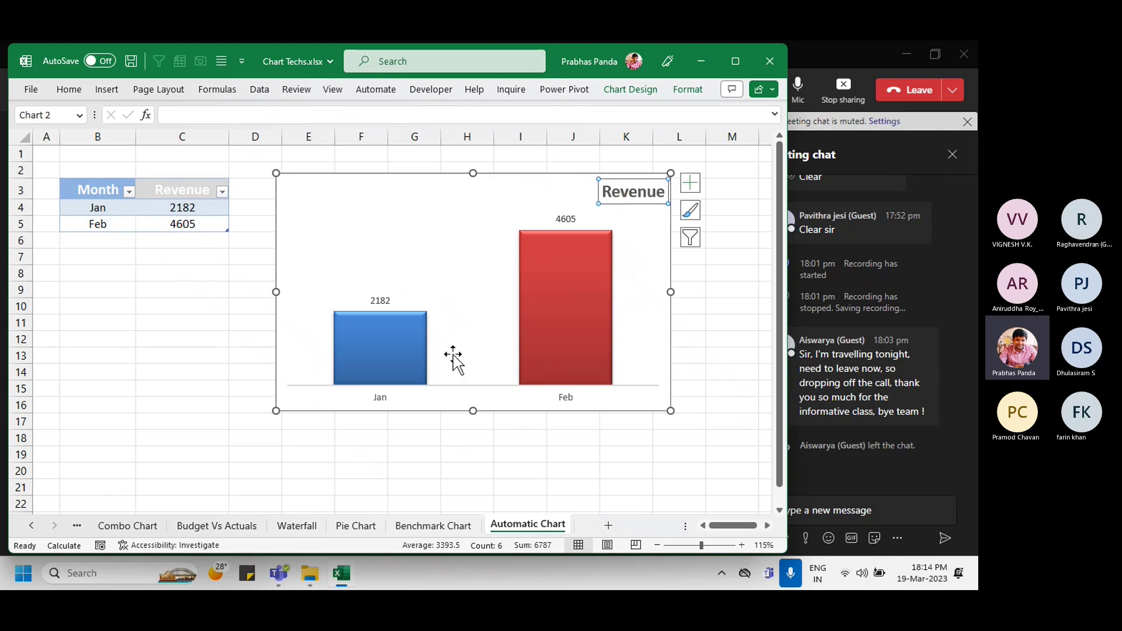
click(380, 301)
key(ctrl+b)
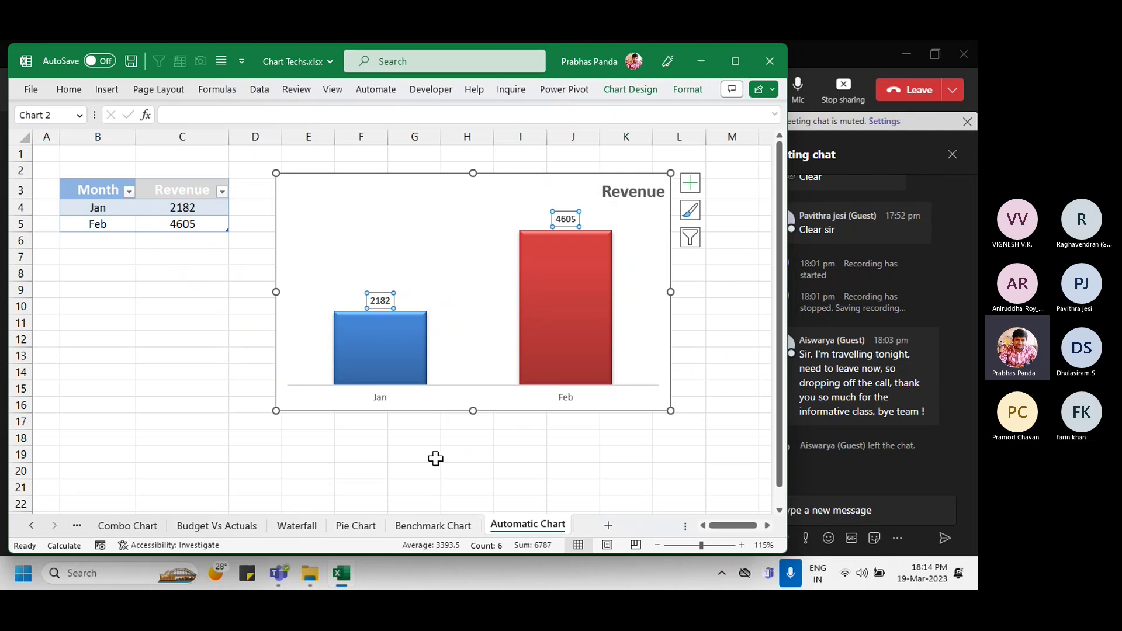
key(ctrl+shift+period)
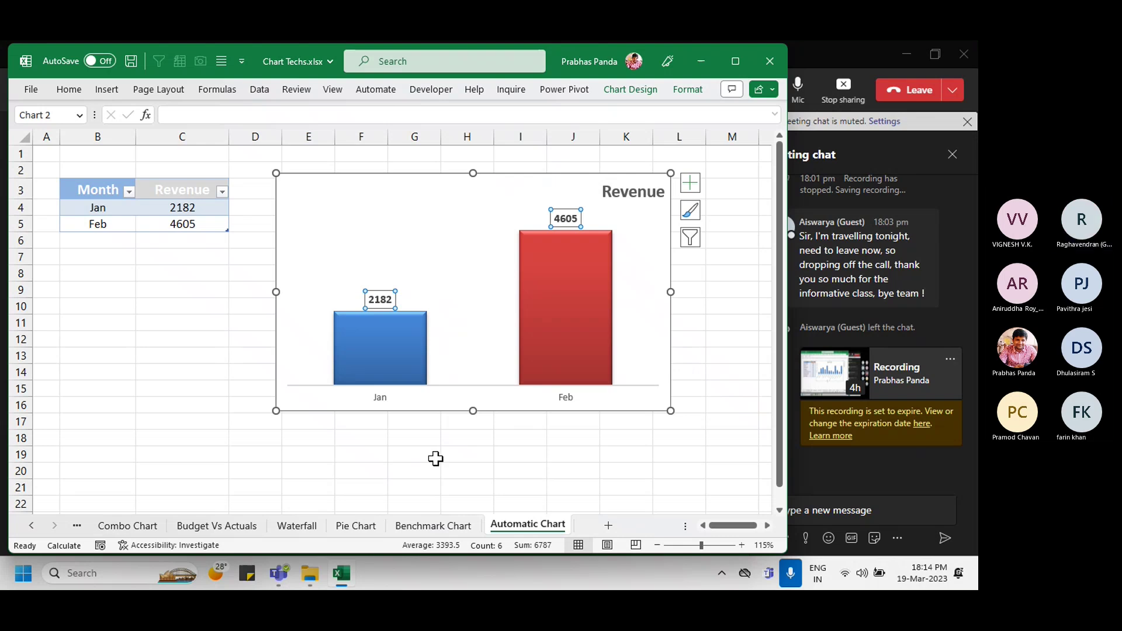
Step: Add the months Mar, Apr, May and Jun to the table in cells B6 to B9
click(101, 244)
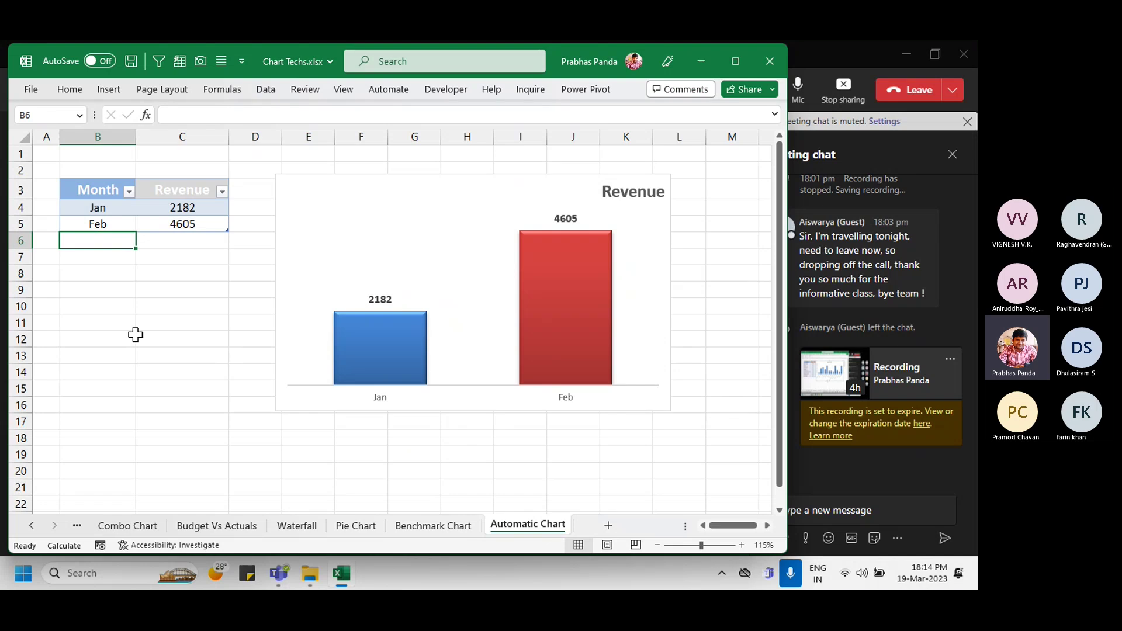
text(Mar)
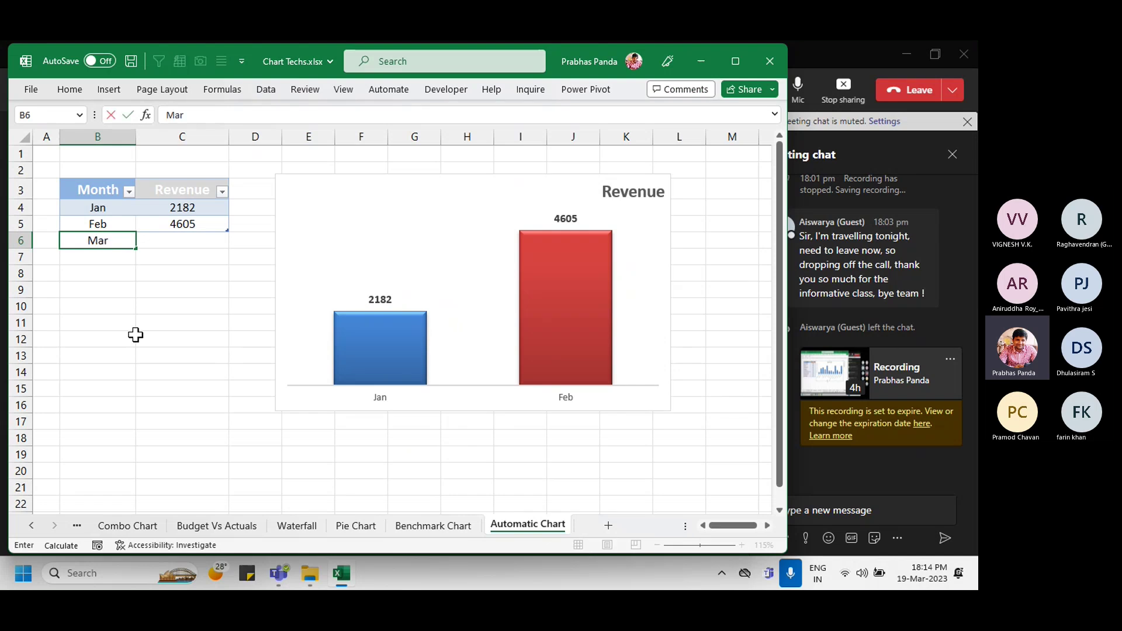
key(Return)
text(apr)
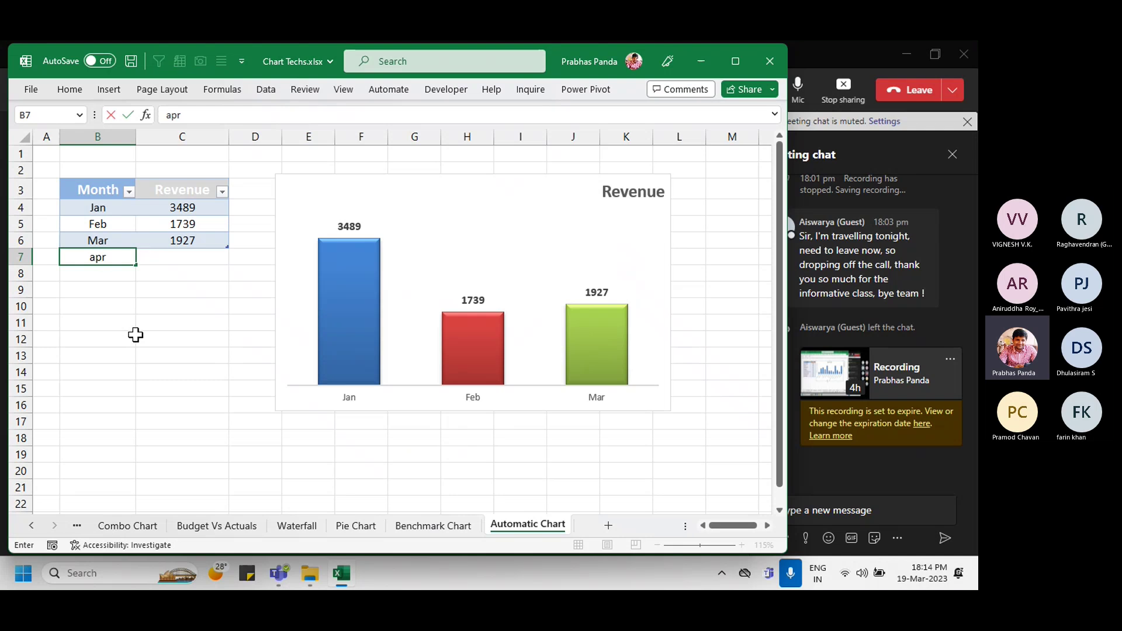
key(Return)
key(Up)
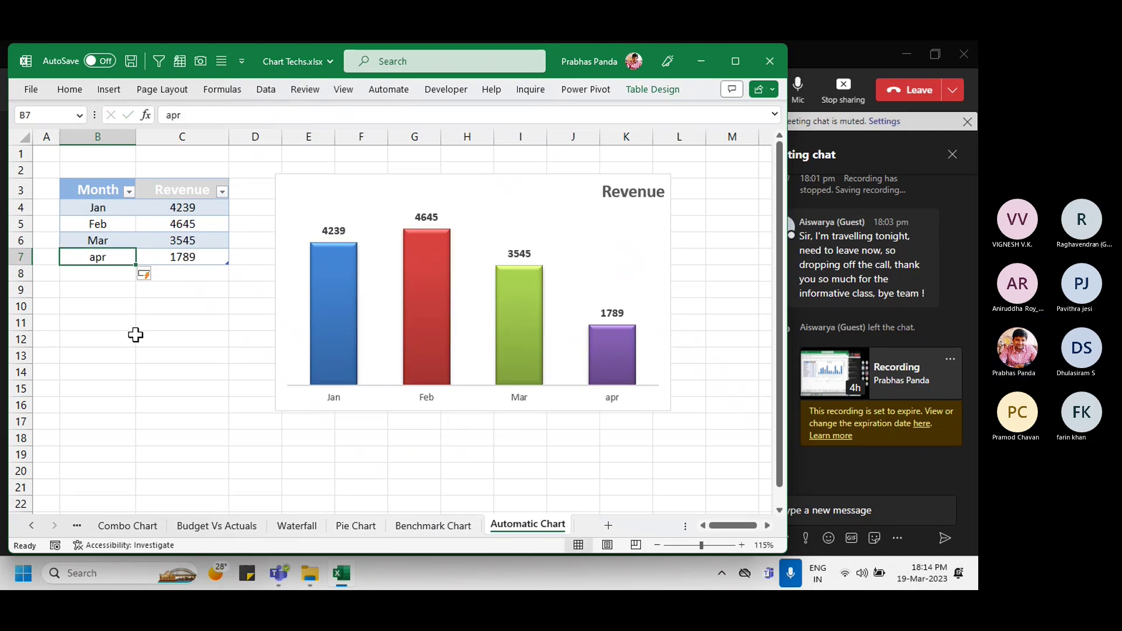
text(Apr)
key(Return)
text(May)
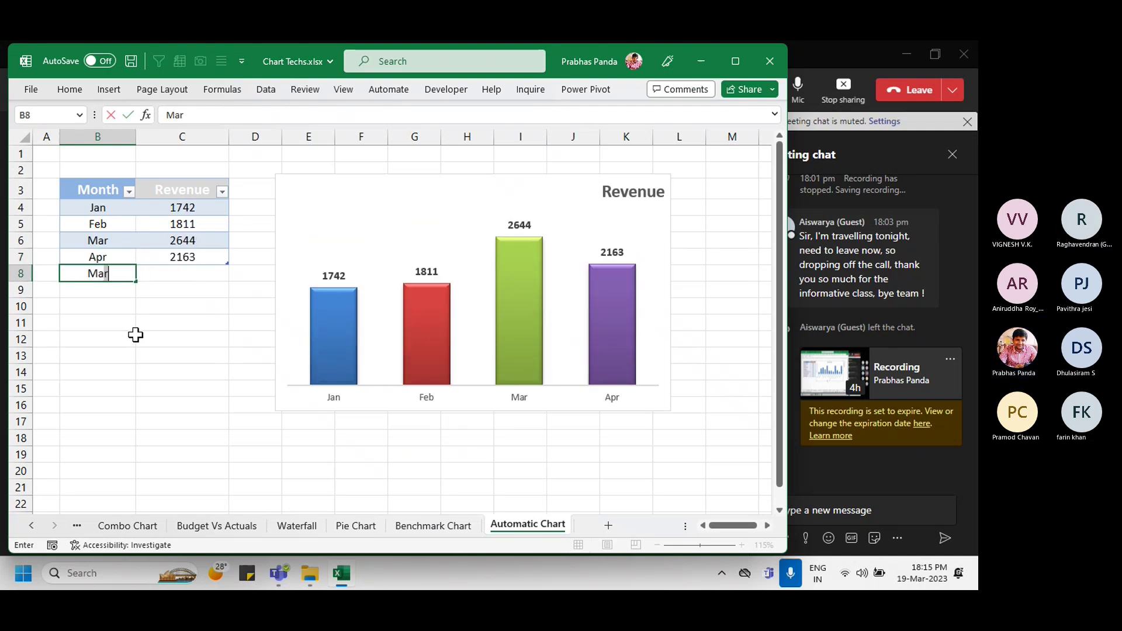
key(Return)
text(Jun)
key(Return)
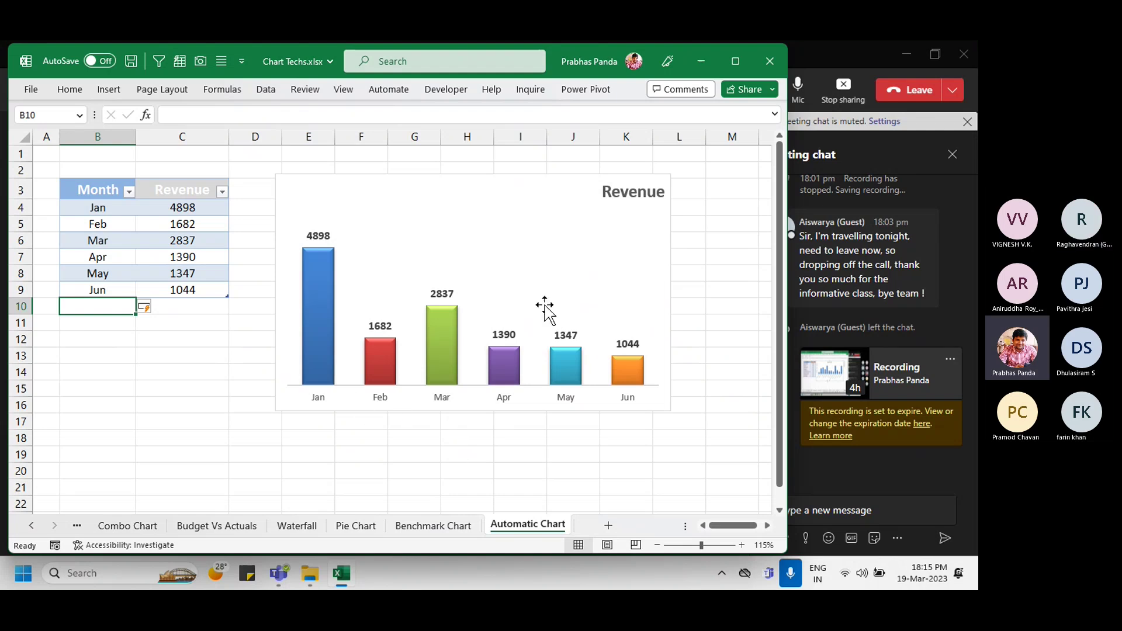
Step: Filter the table's Month column to show only Apr, May and Jun
click(130, 191)
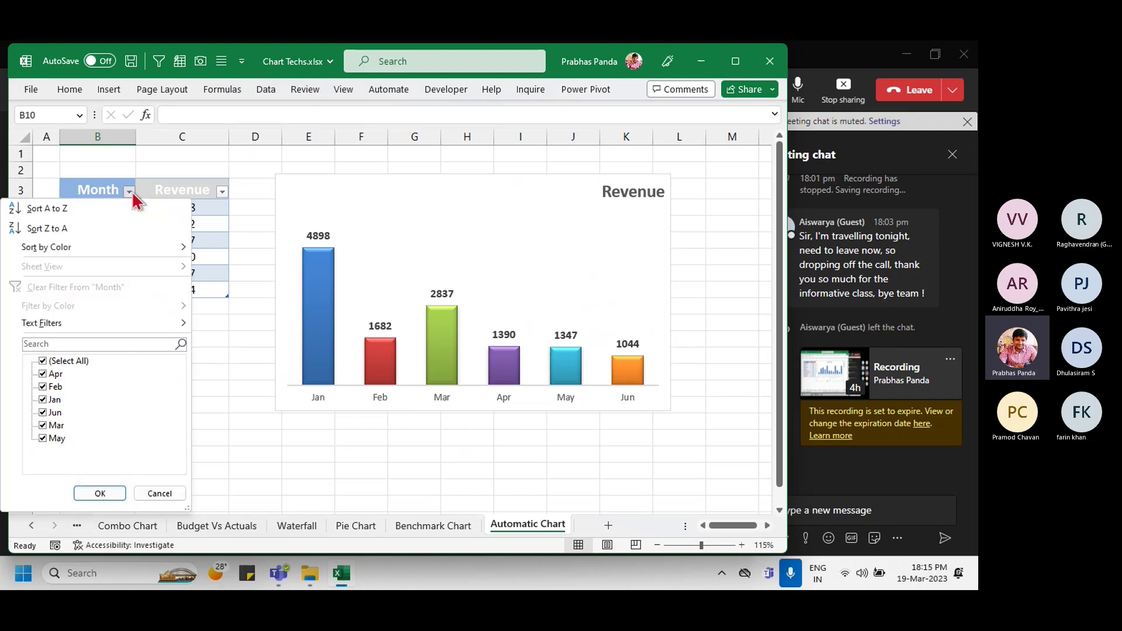
click(43, 361)
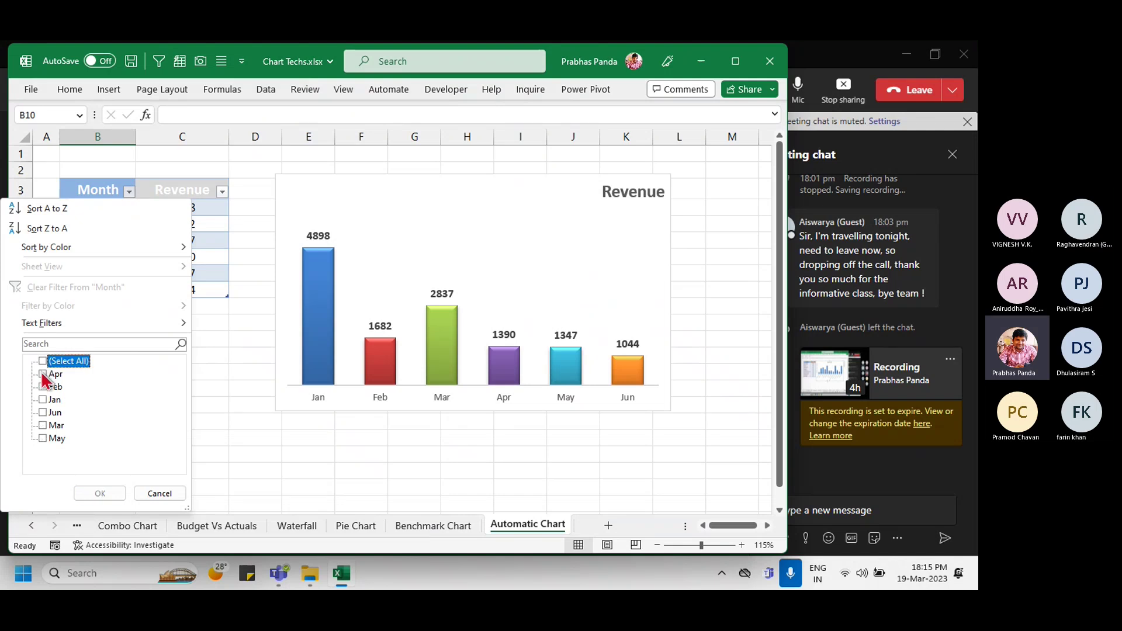
click(42, 374)
click(42, 439)
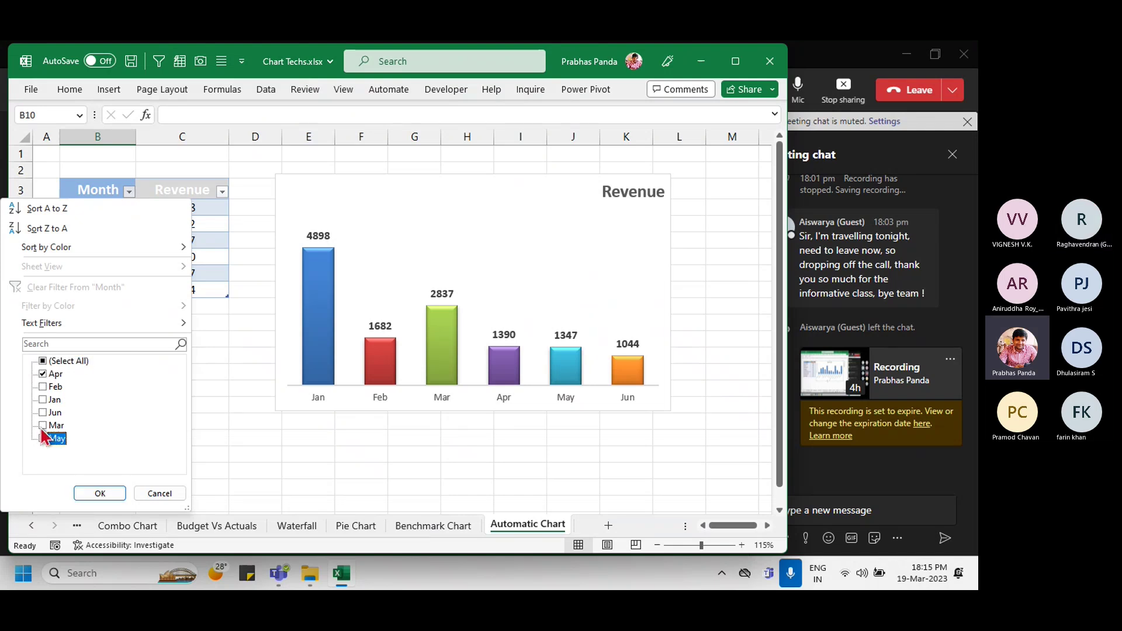
click(42, 412)
click(100, 493)
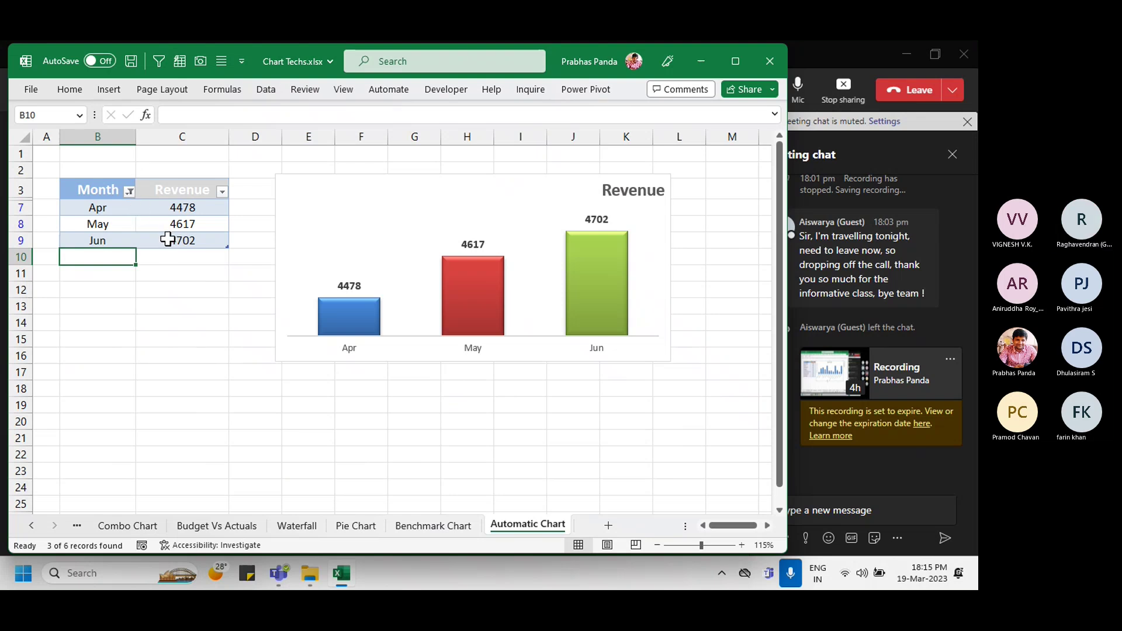
Step: Examine the formula behind April's revenue in C7 and leave it unedited
mouse_move(42, 173)
mouse_down()
mouse_move(226, 292)
mouse_move(246, 290)
mouse_up()
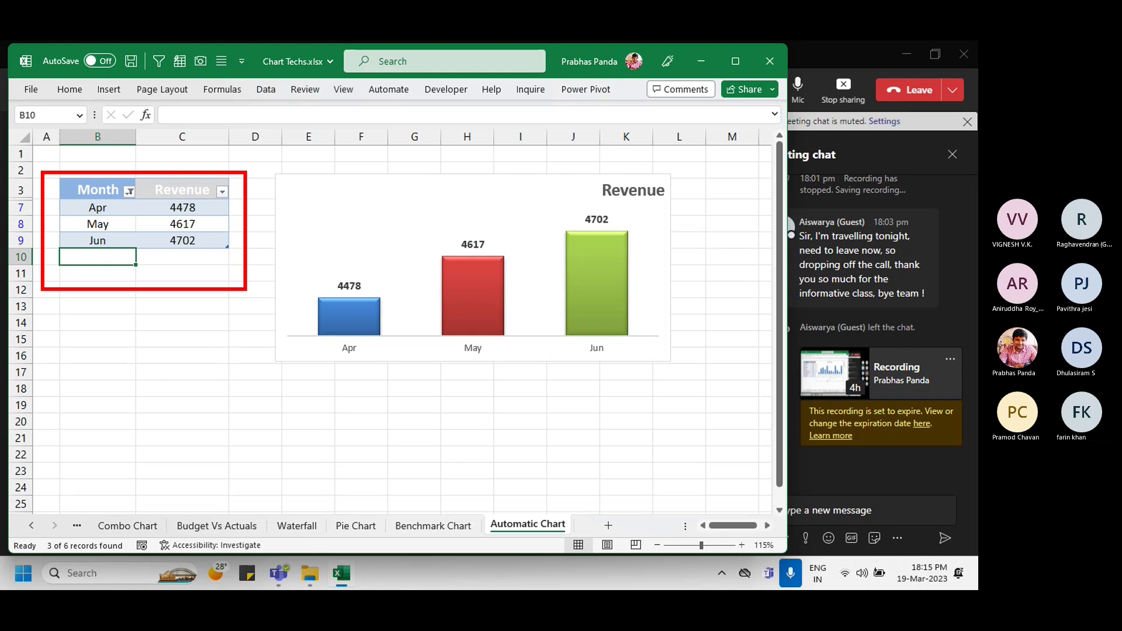
click(190, 208)
key(F2)
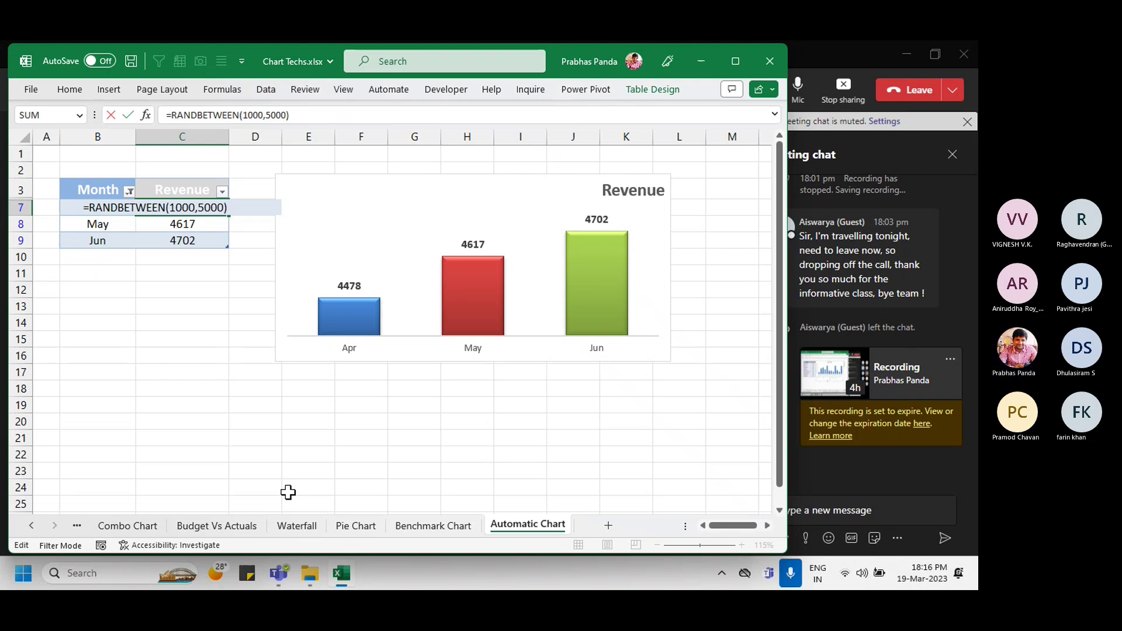
key(Escape)
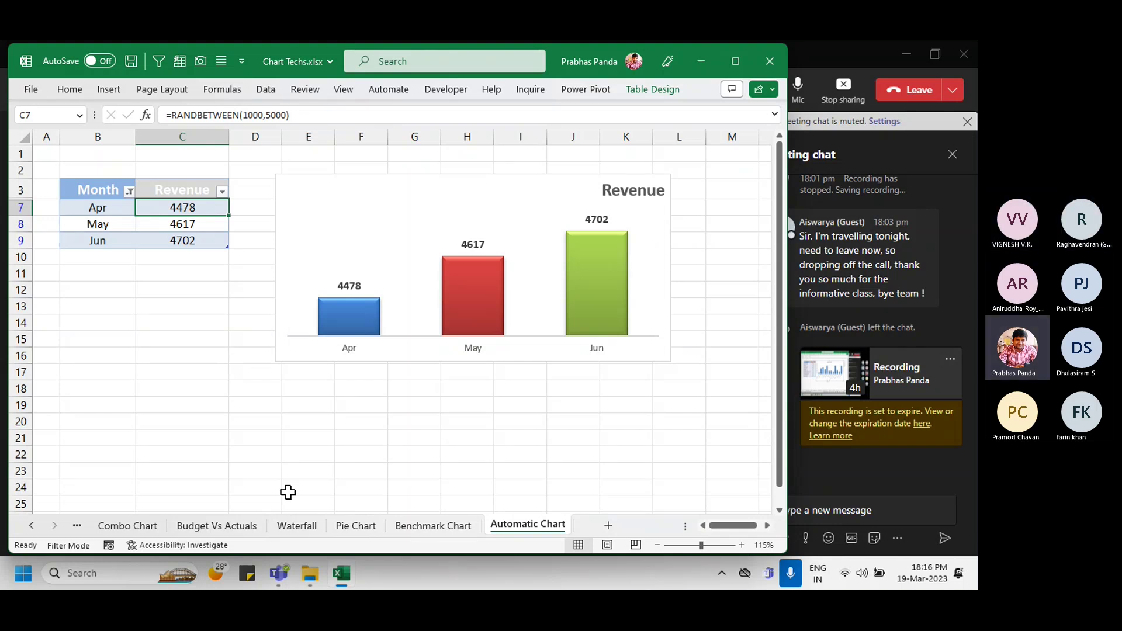
Step: Move the chart on the Benchmark Chart sheet away from its table, aligned with row 4, and return to the Automatic Chart sheet
click(431, 525)
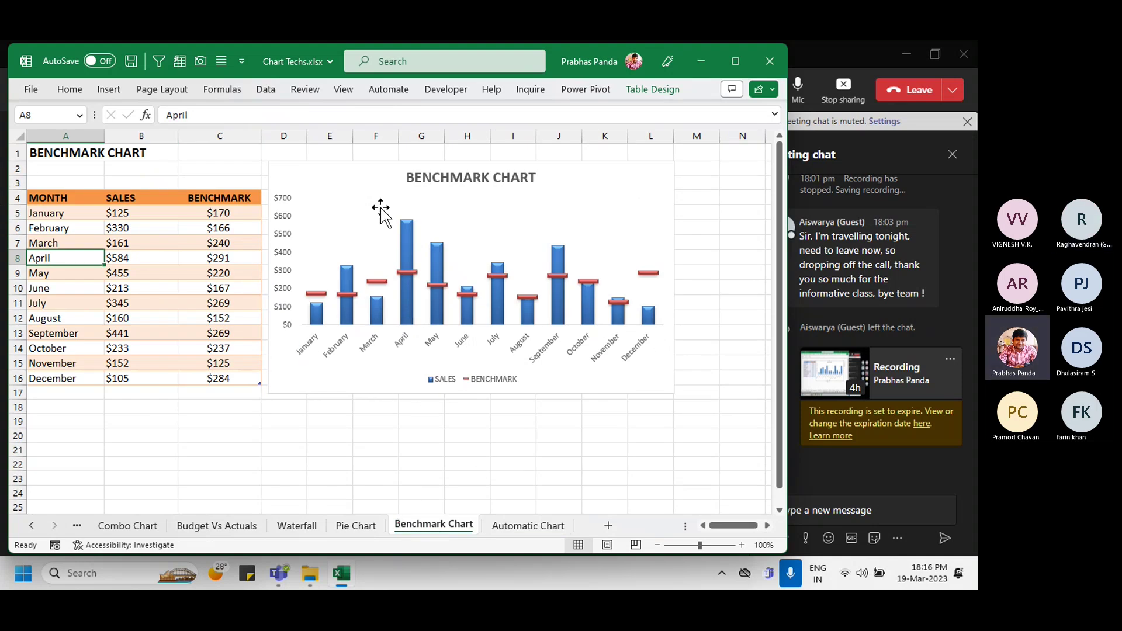
click(356, 163)
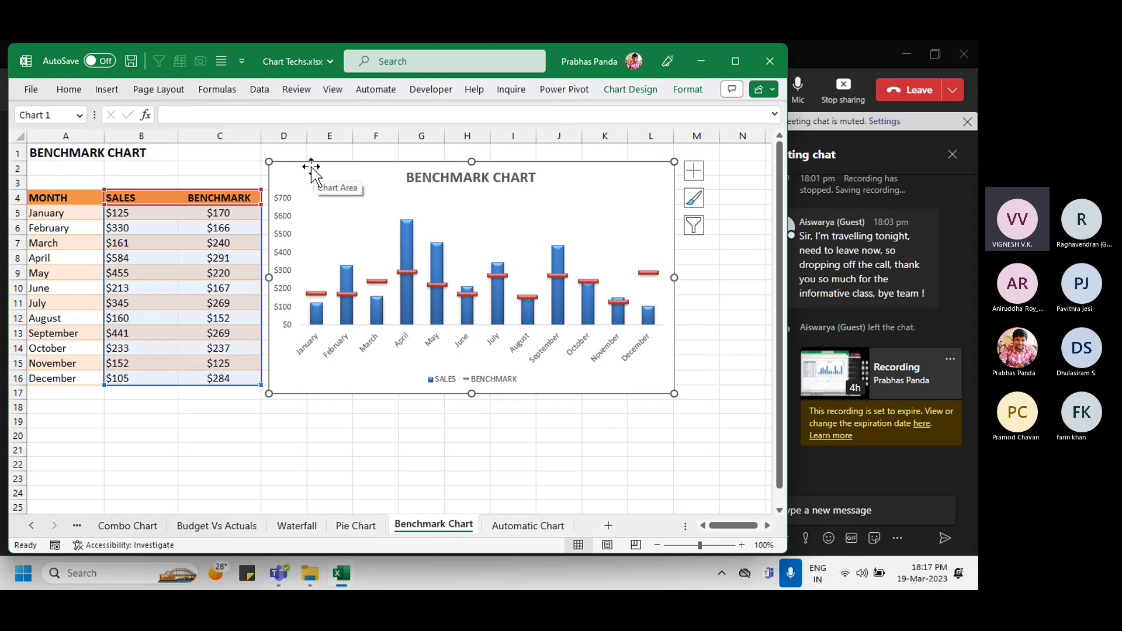
click(180, 262)
click(330, 171)
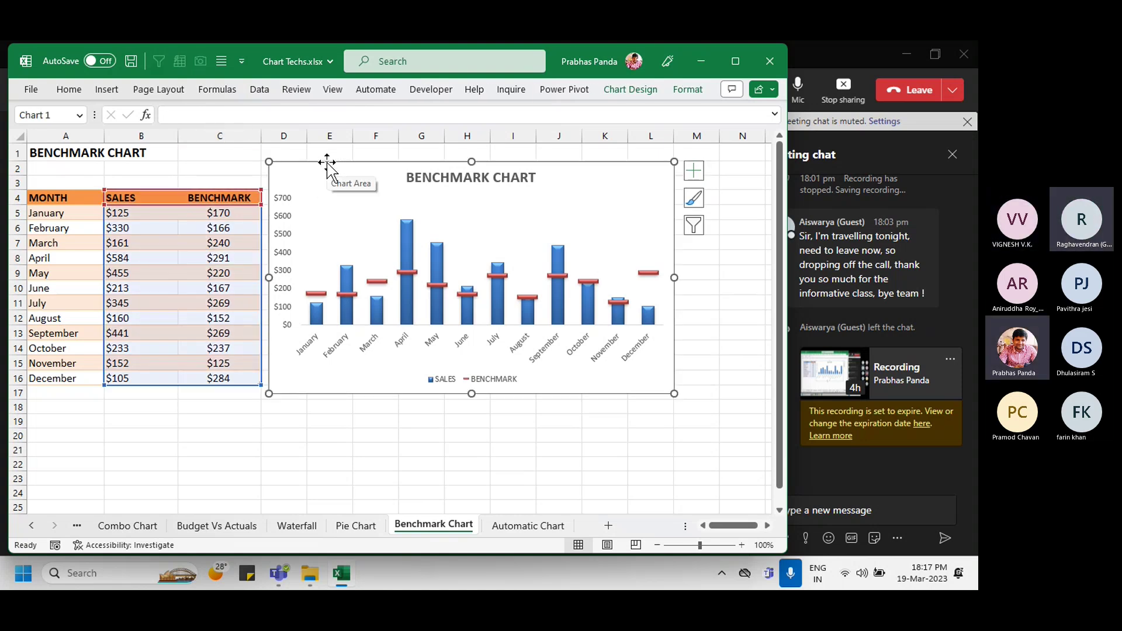
drag(327, 163, 359, 197)
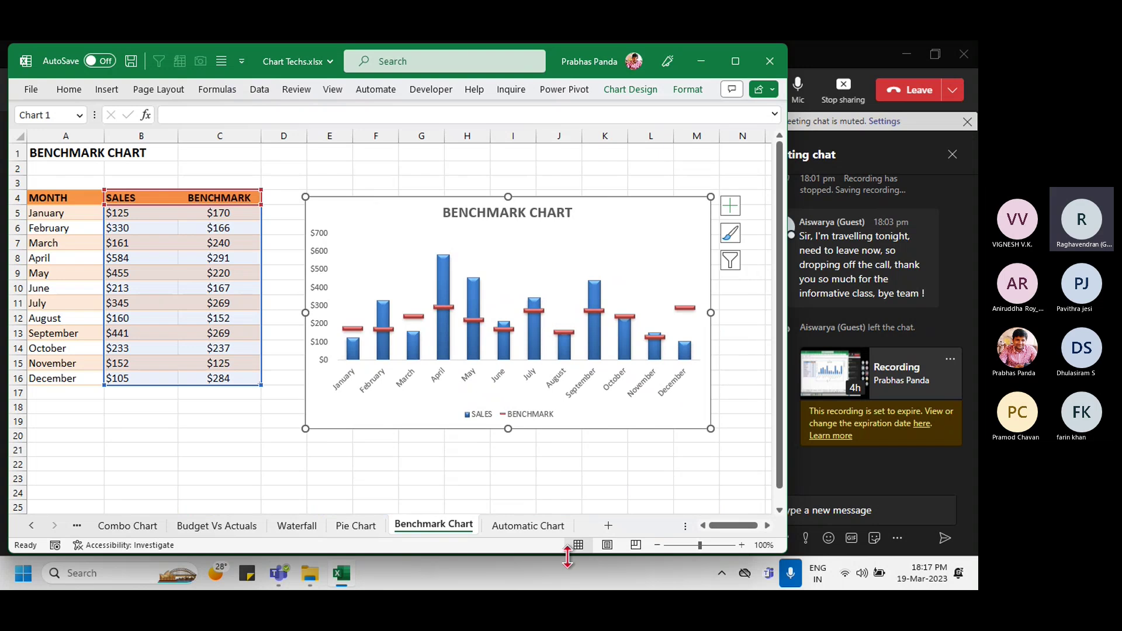
click(504, 529)
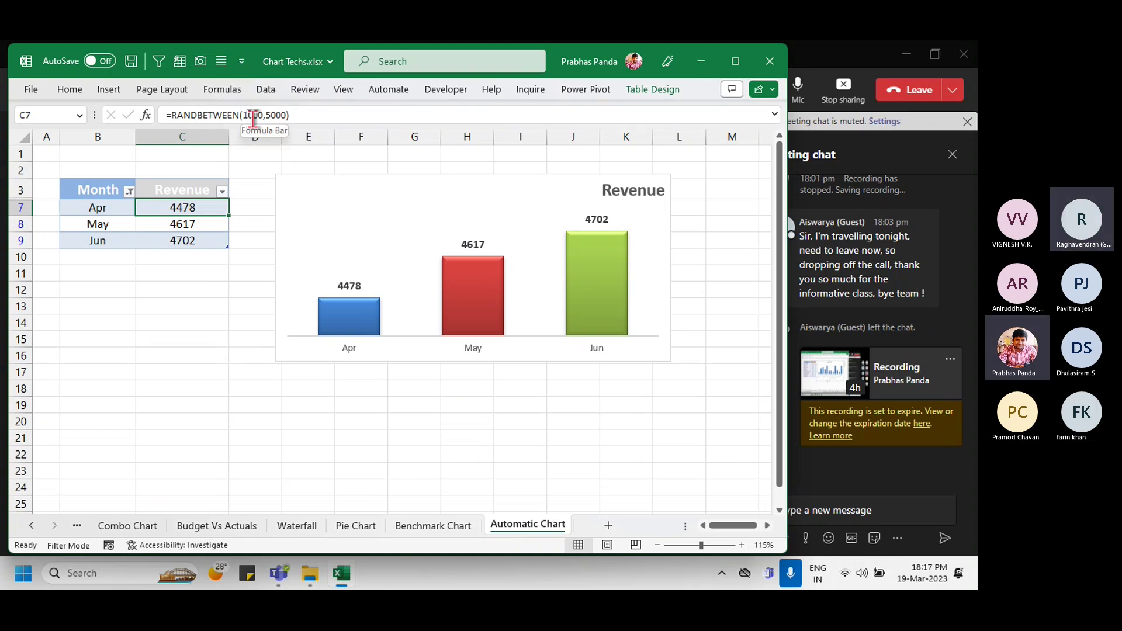
Step: Inspect the RANDBETWEEN formula in April's revenue cell without changing it
double_click(219, 207)
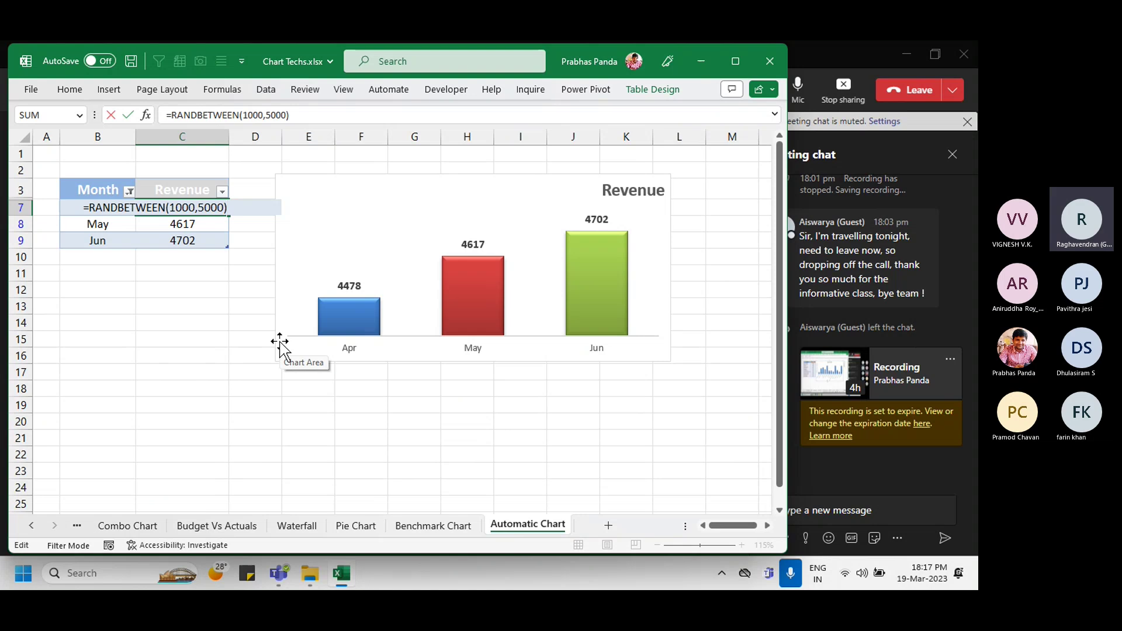
key(Escape)
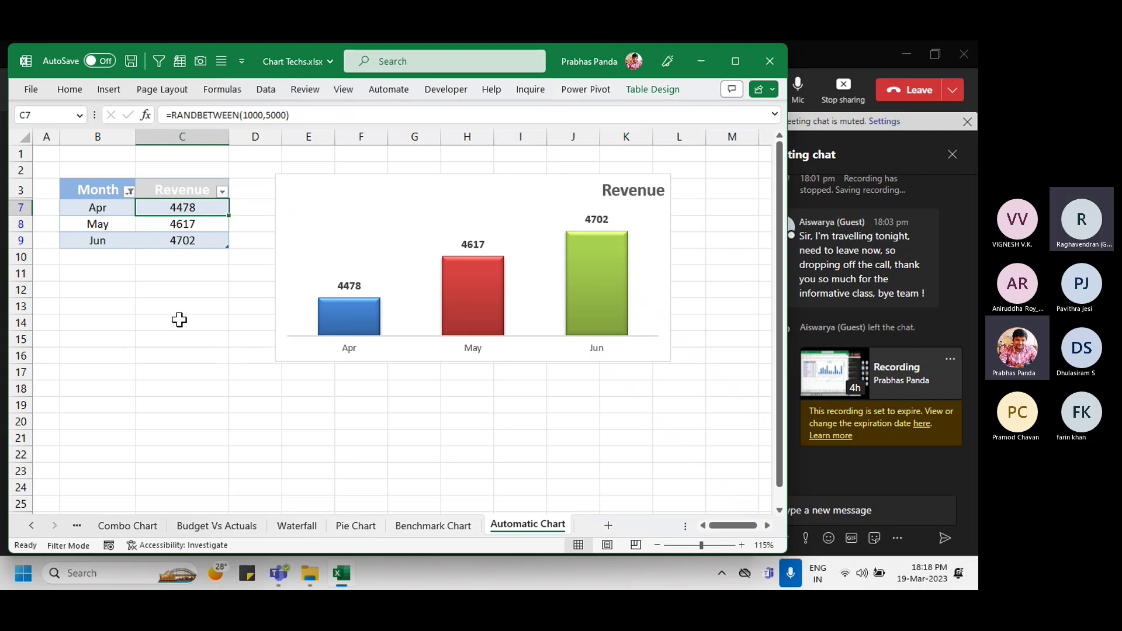
Step: Move the existing chart on the Benchmark Chart sheet below the table, starting at about row 20
click(435, 524)
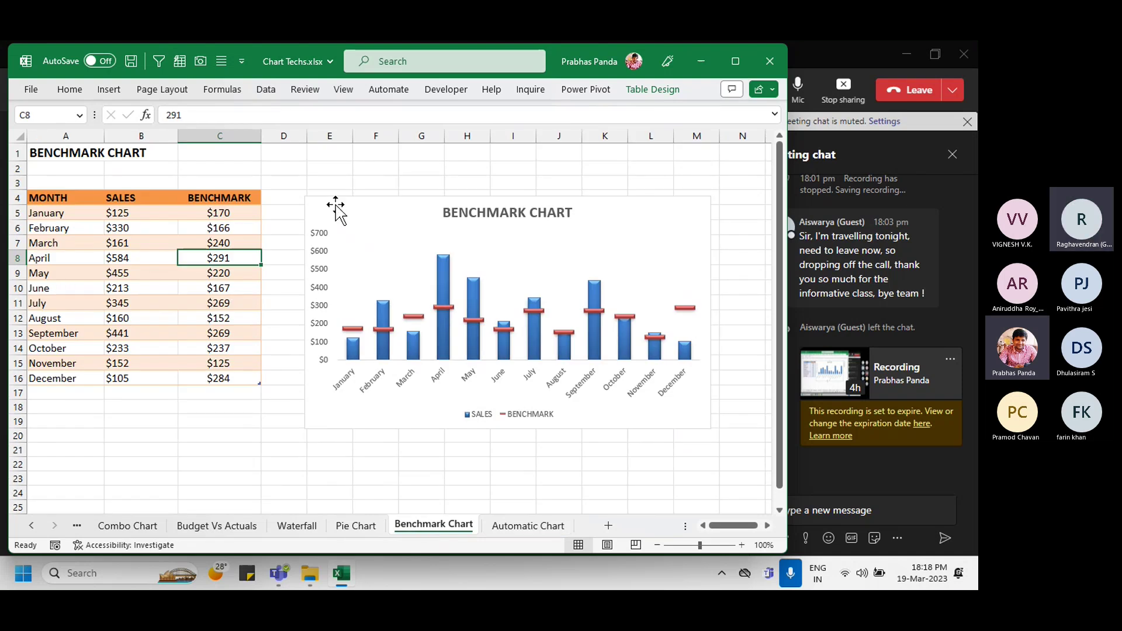
click(373, 204)
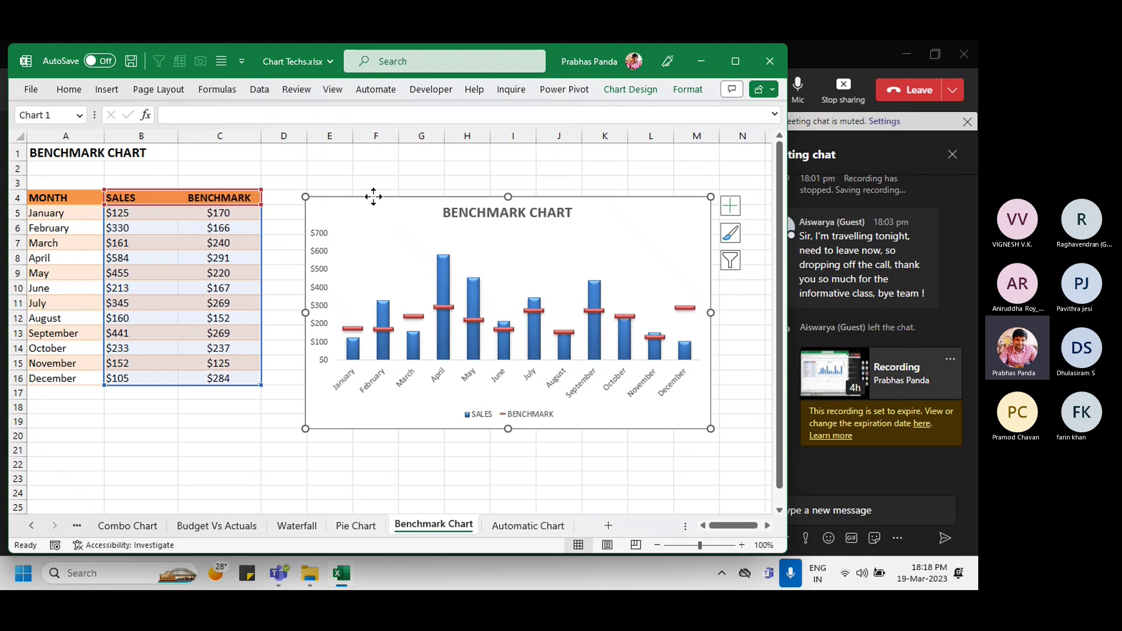
drag(373, 197, 100, 433)
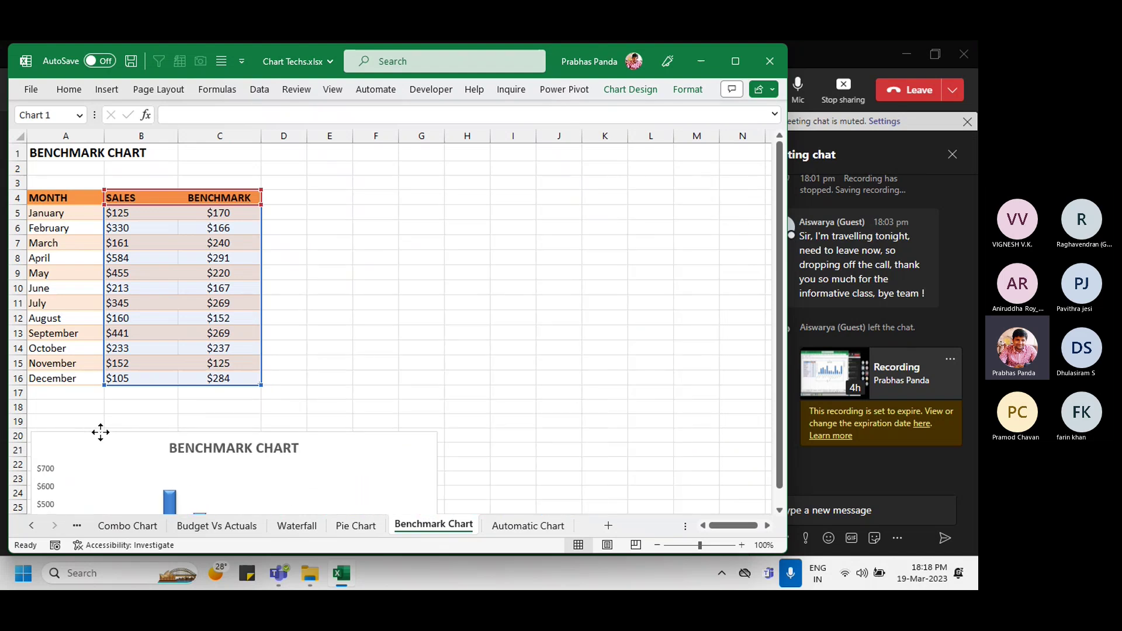
Step: Insert a default column chart from the whole table A4:C16 and place it beside the table, enlarged to span about D2:N19
click(125, 243)
click(83, 209)
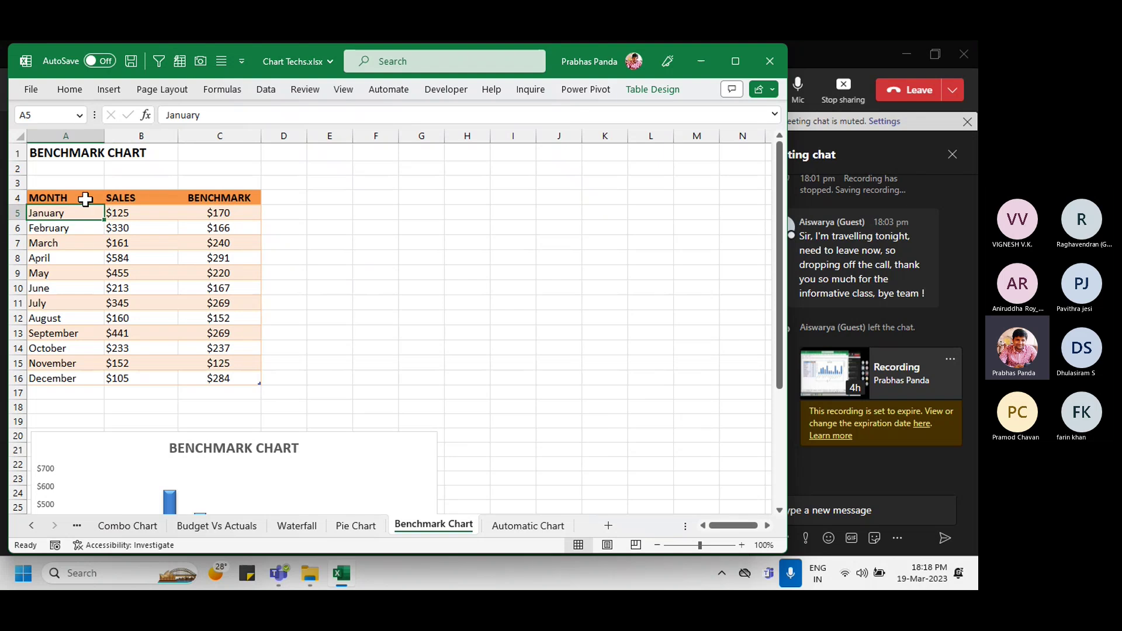
click(85, 199)
key(ctrl+a)
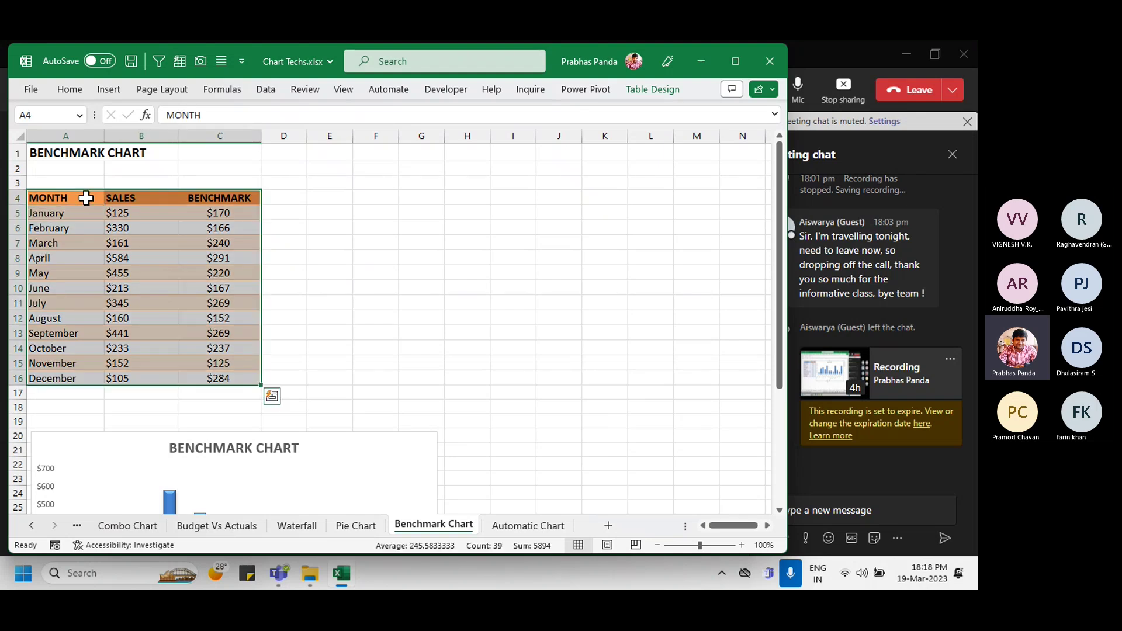
key(alt)
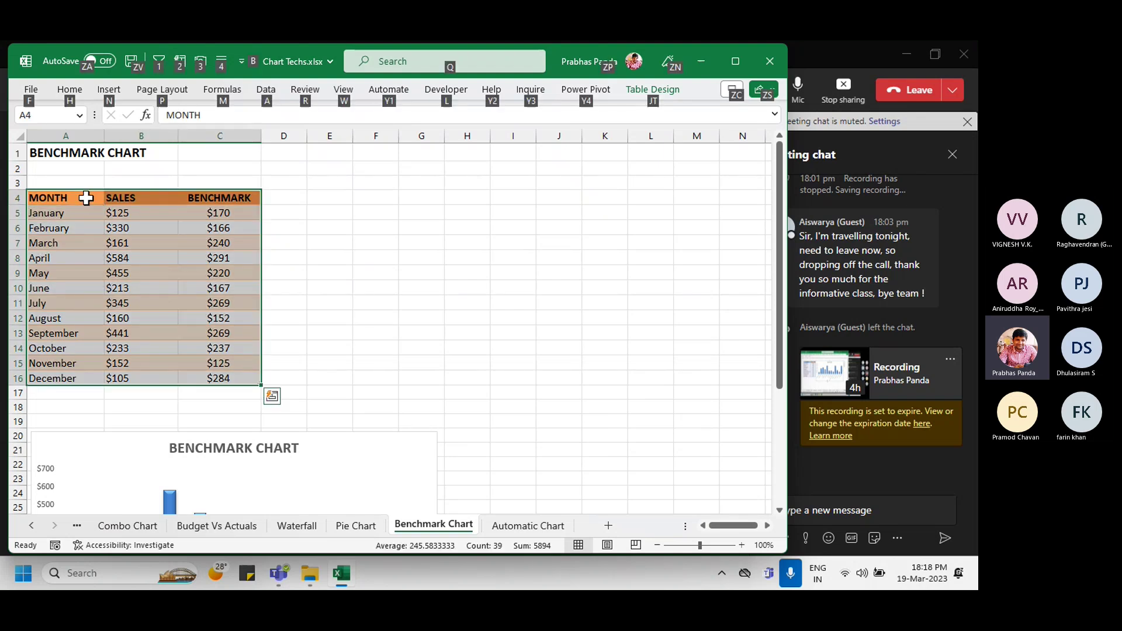
key(alt+F1)
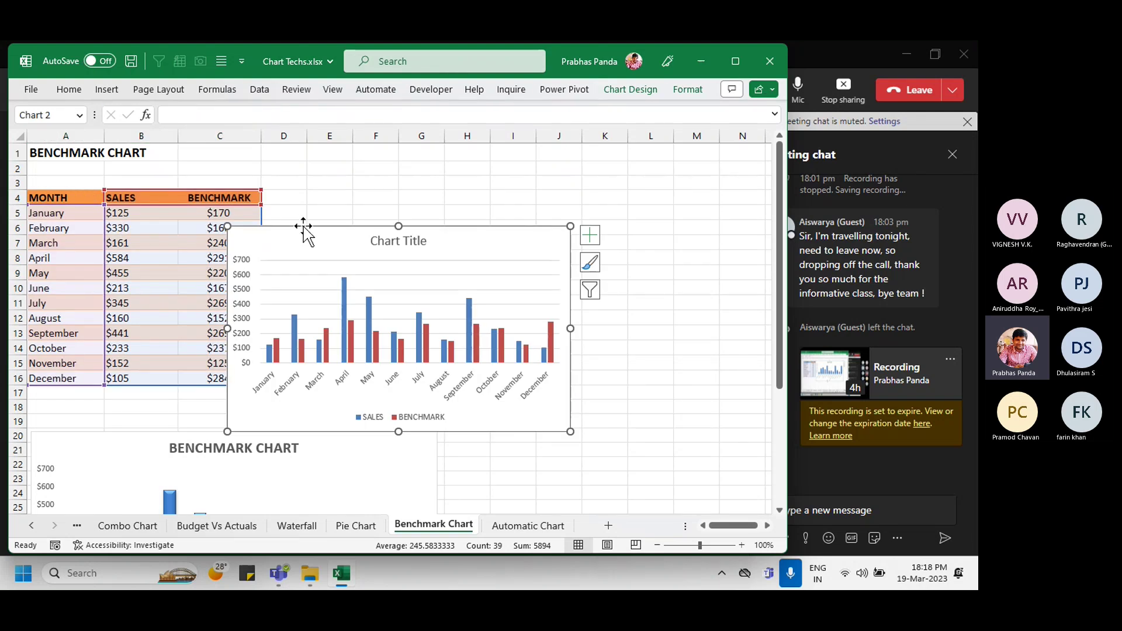
drag(299, 228, 342, 163)
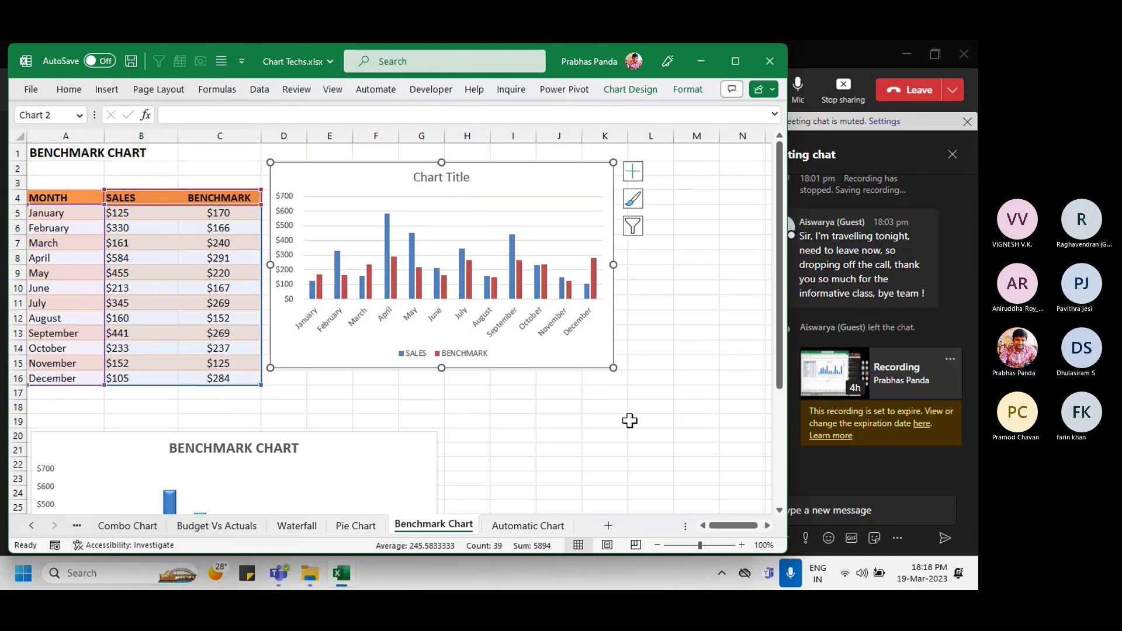
drag(617, 368, 750, 425)
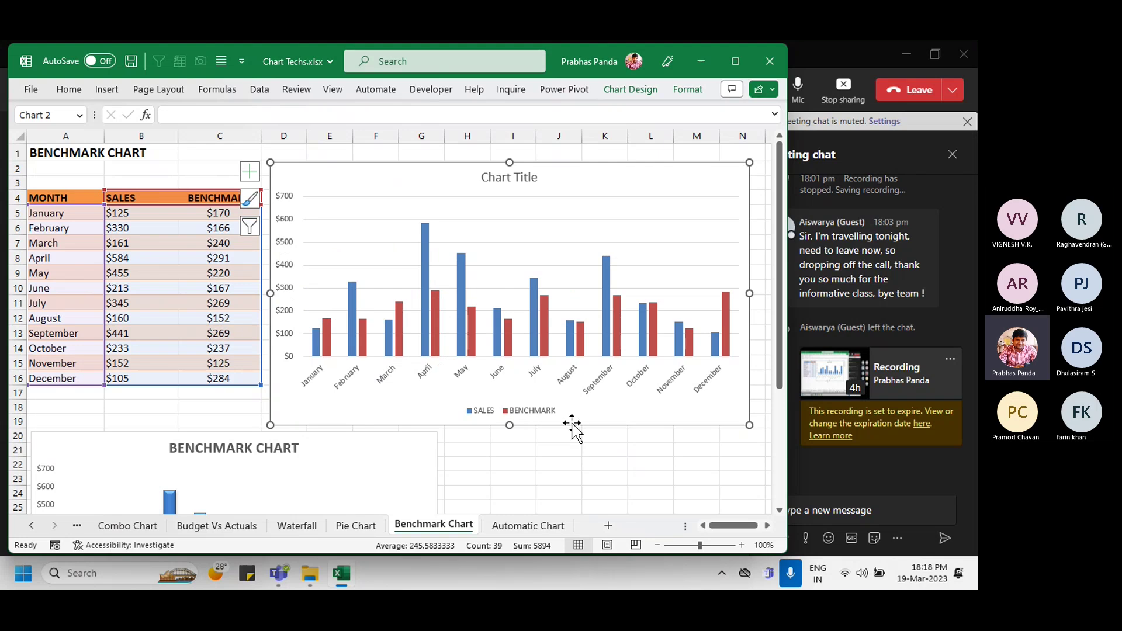
Step: Apply the bevelled chart style with a white background to the new chart and remove its gridlines
click(630, 90)
click(539, 143)
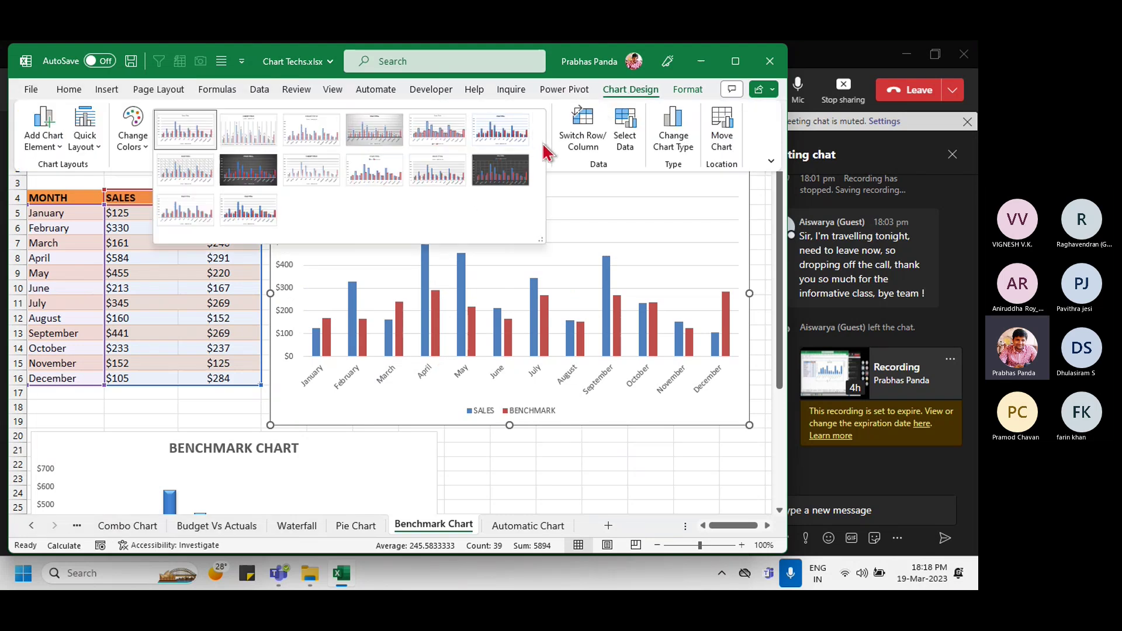
click(263, 216)
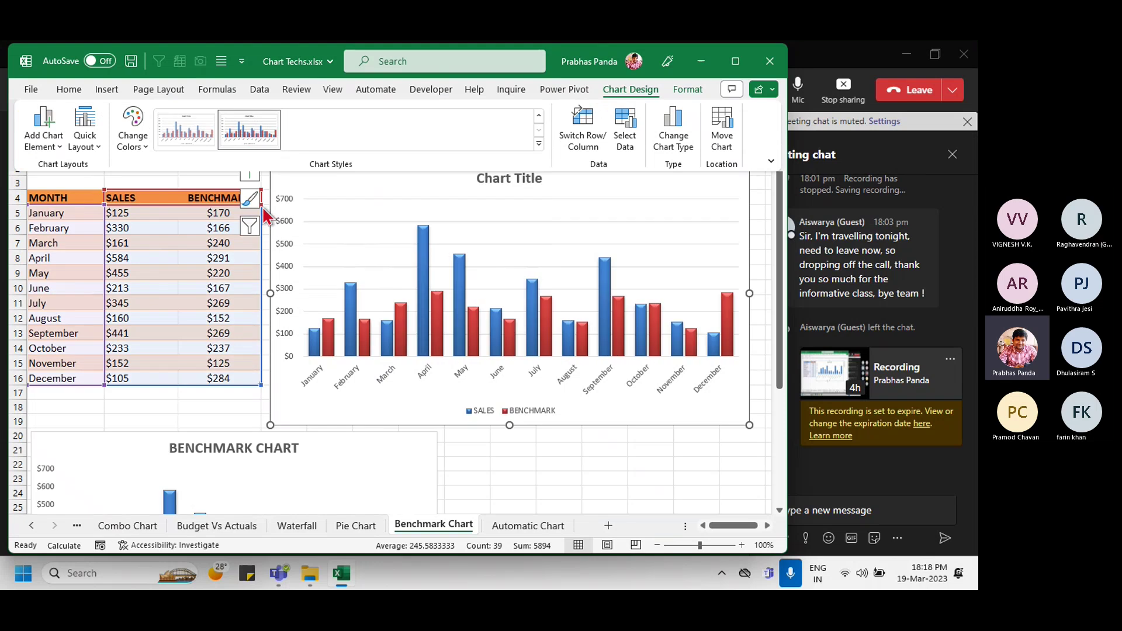
click(748, 193)
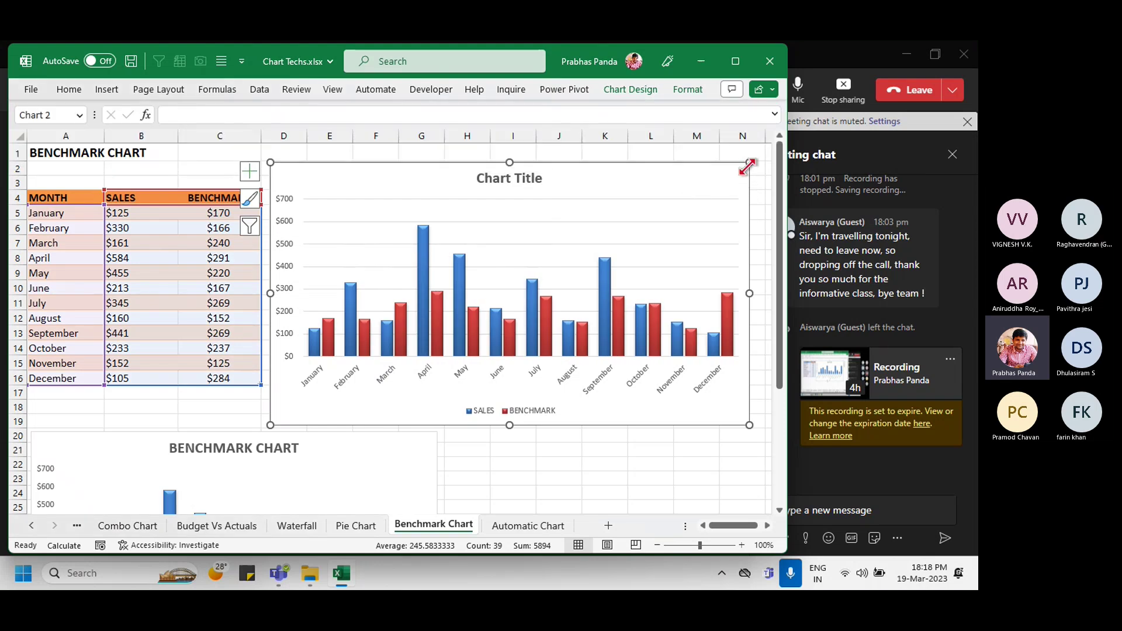
click(249, 173)
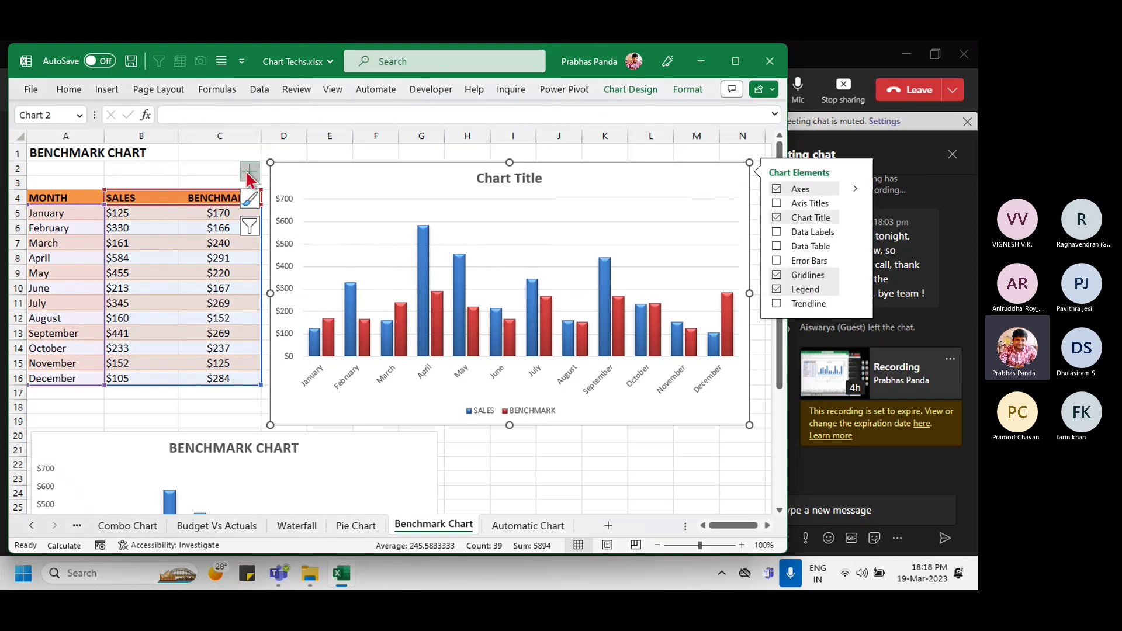
click(776, 274)
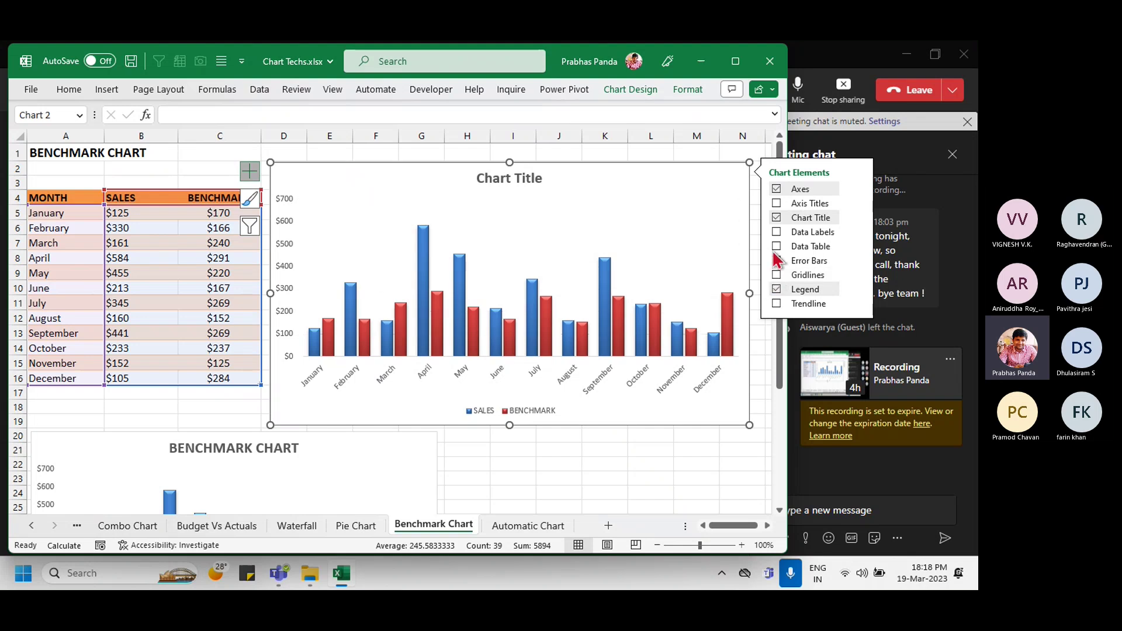
click(249, 172)
Step: Change the new chart to a Combo type with SALES as Clustered Column and BENCHMARK as Line with Markers
right_click(384, 226)
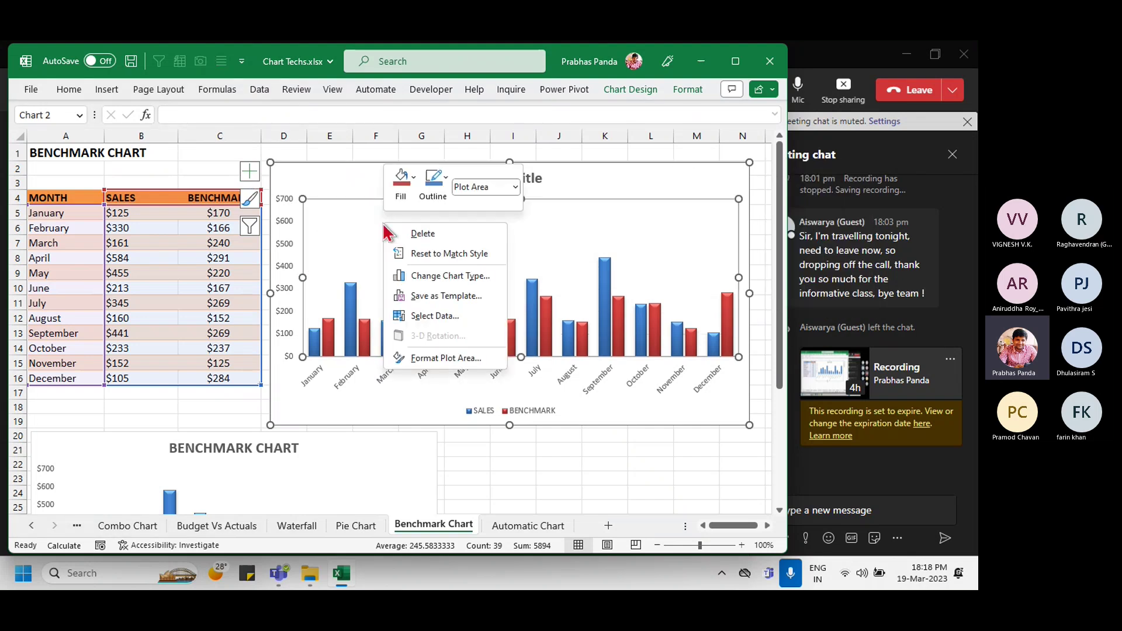
click(461, 275)
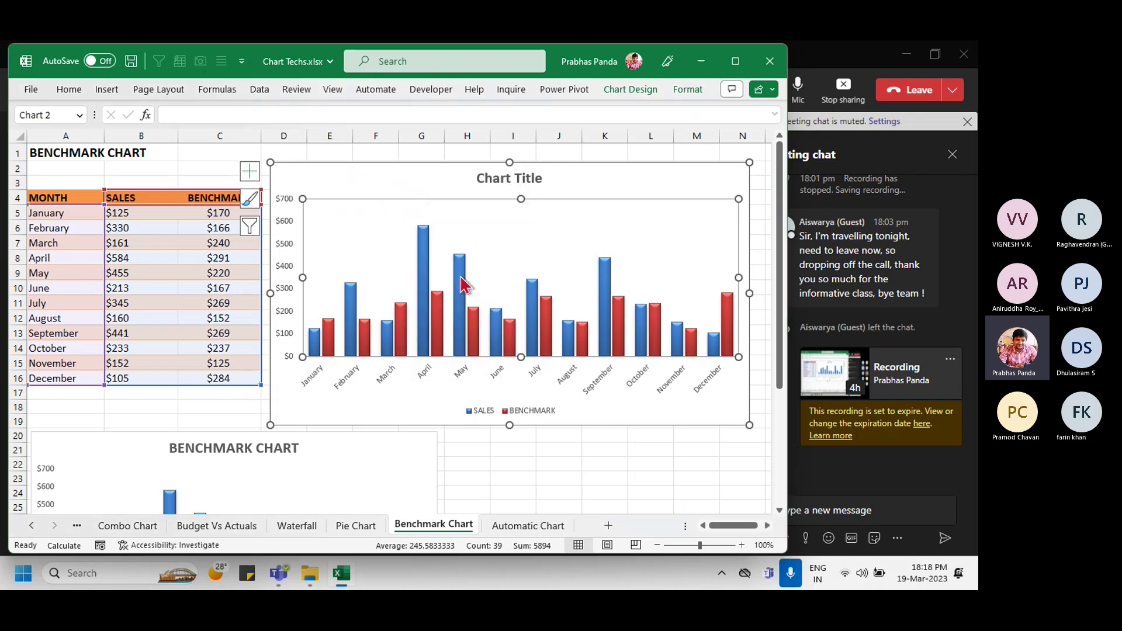
click(237, 460)
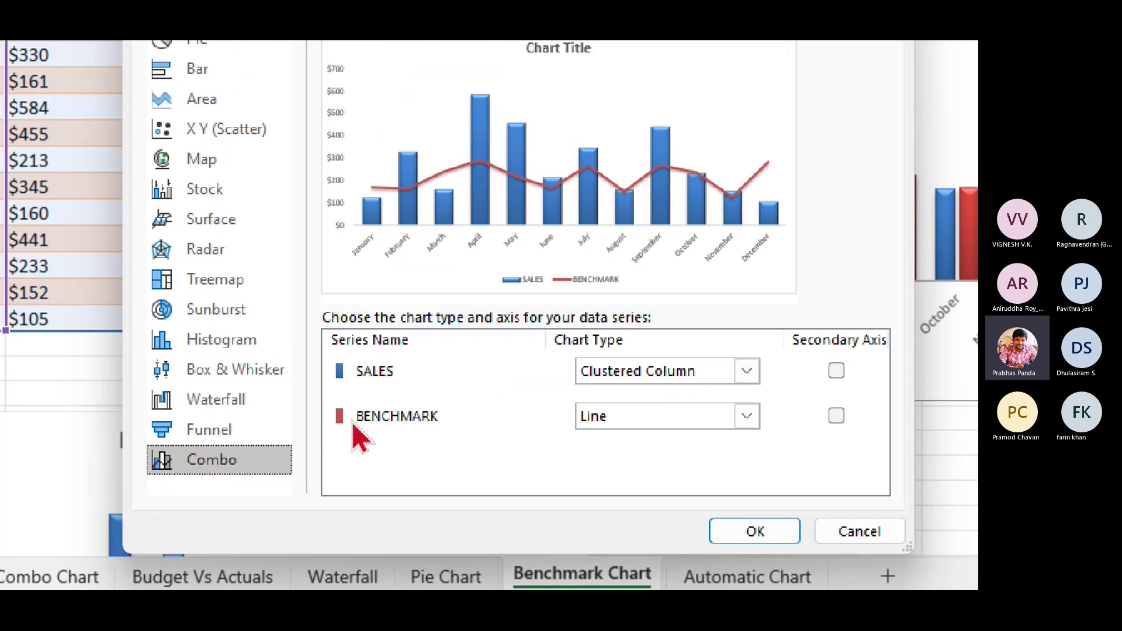
click(673, 420)
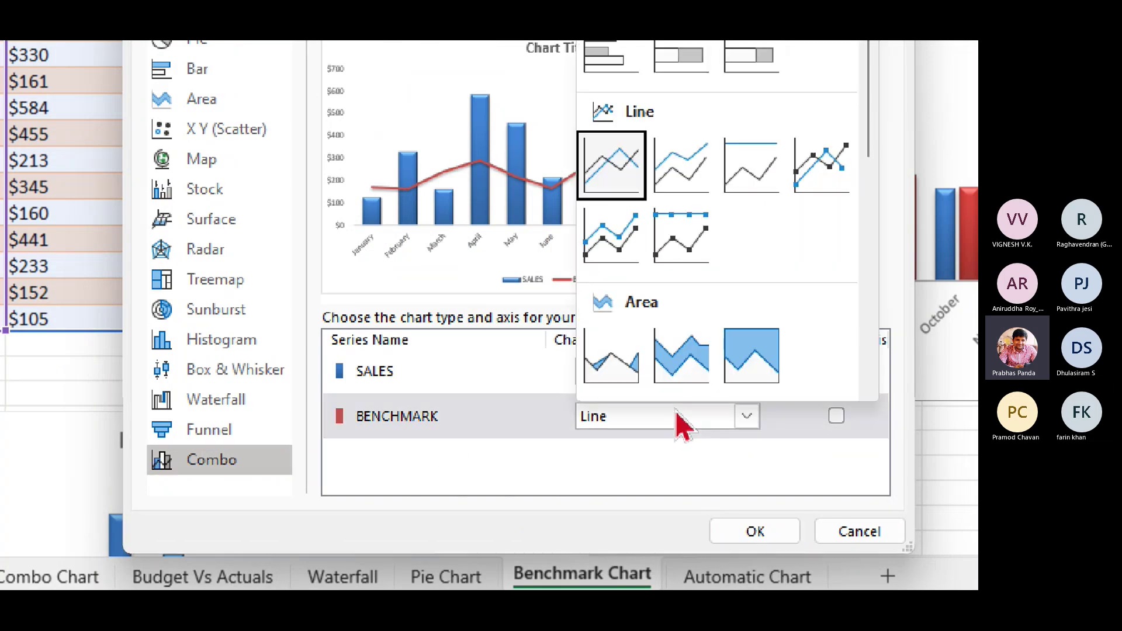
click(824, 175)
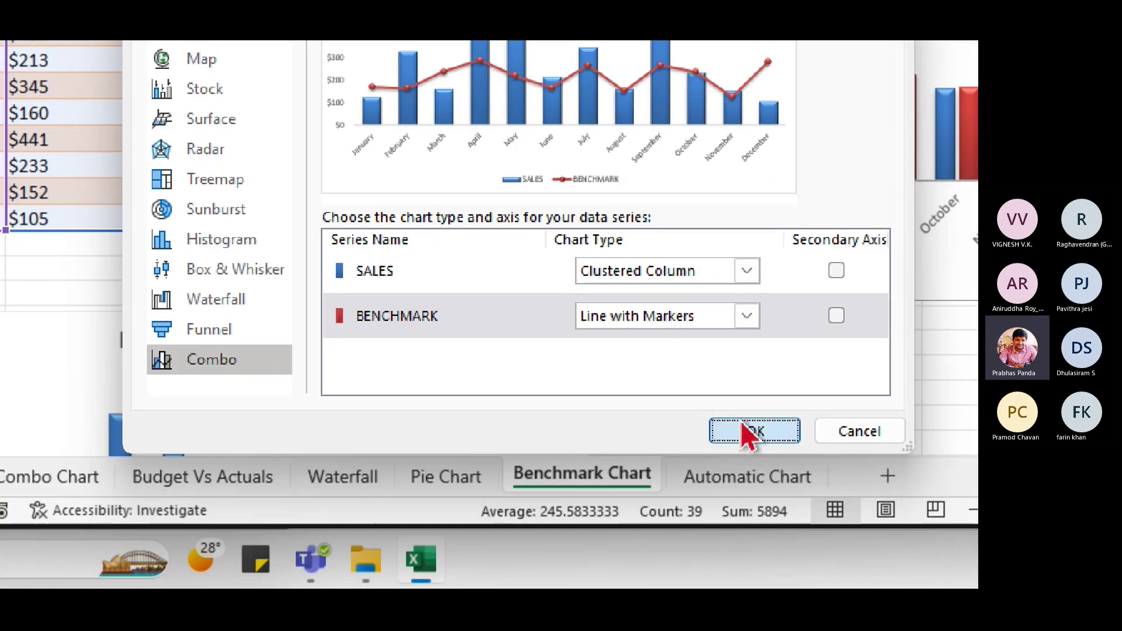
click(755, 531)
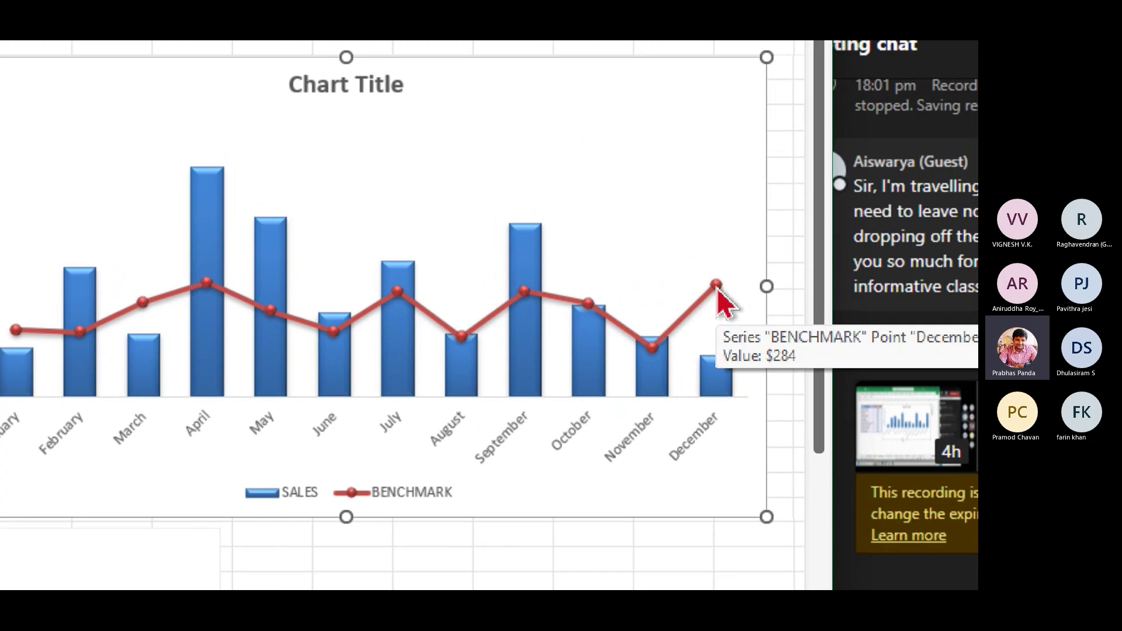
click(717, 285)
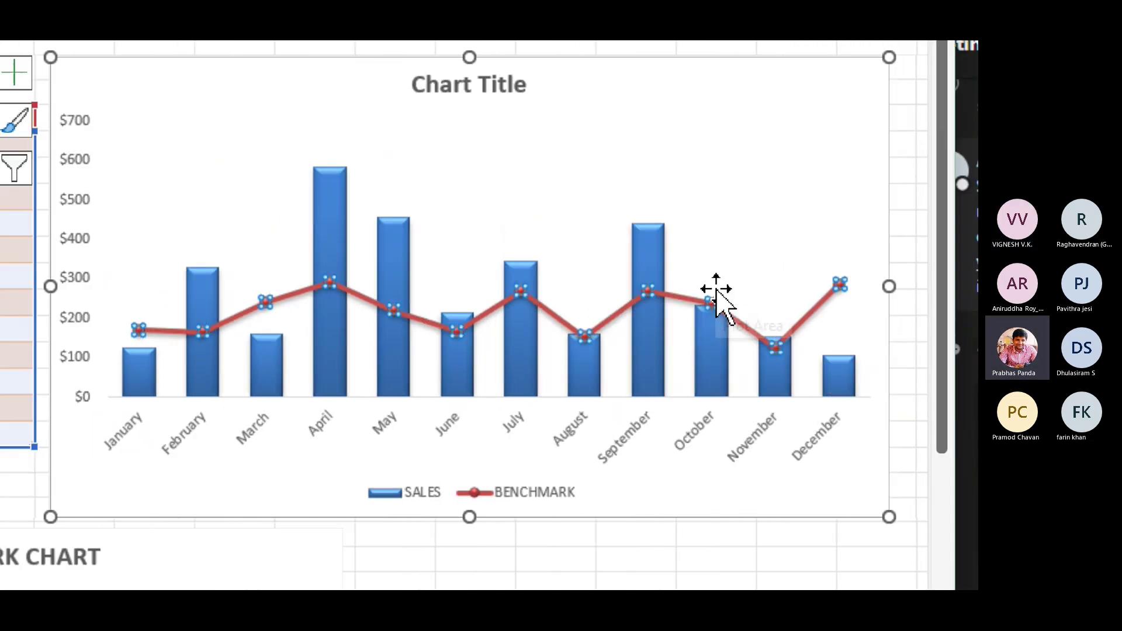
mouse_move(707, 308)
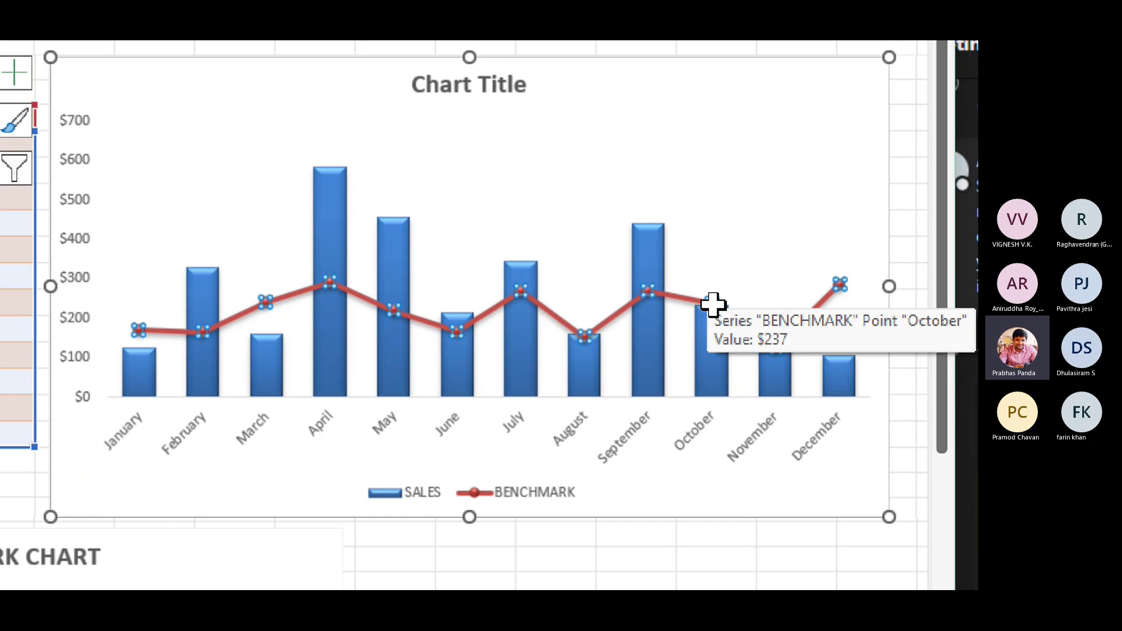
right_click(713, 303)
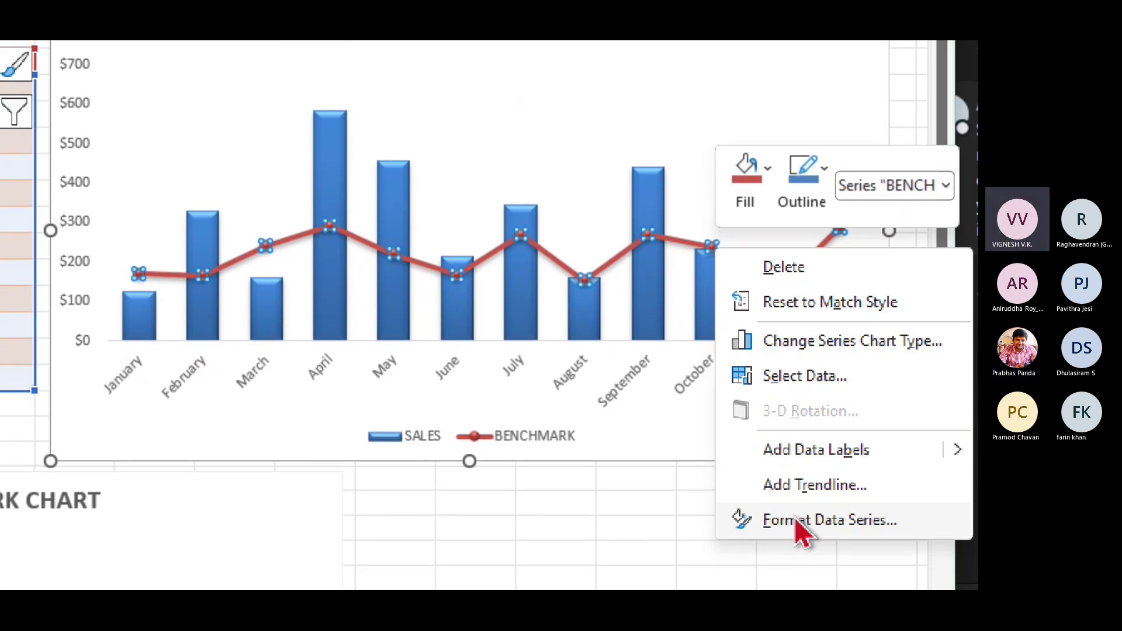
click(797, 522)
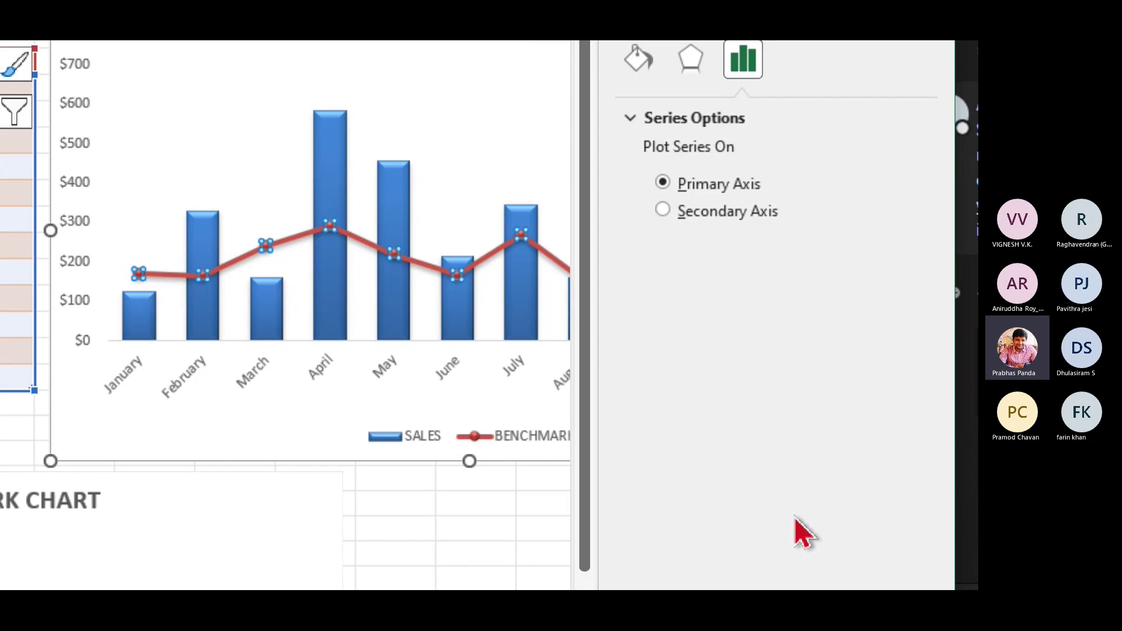
key(Up)
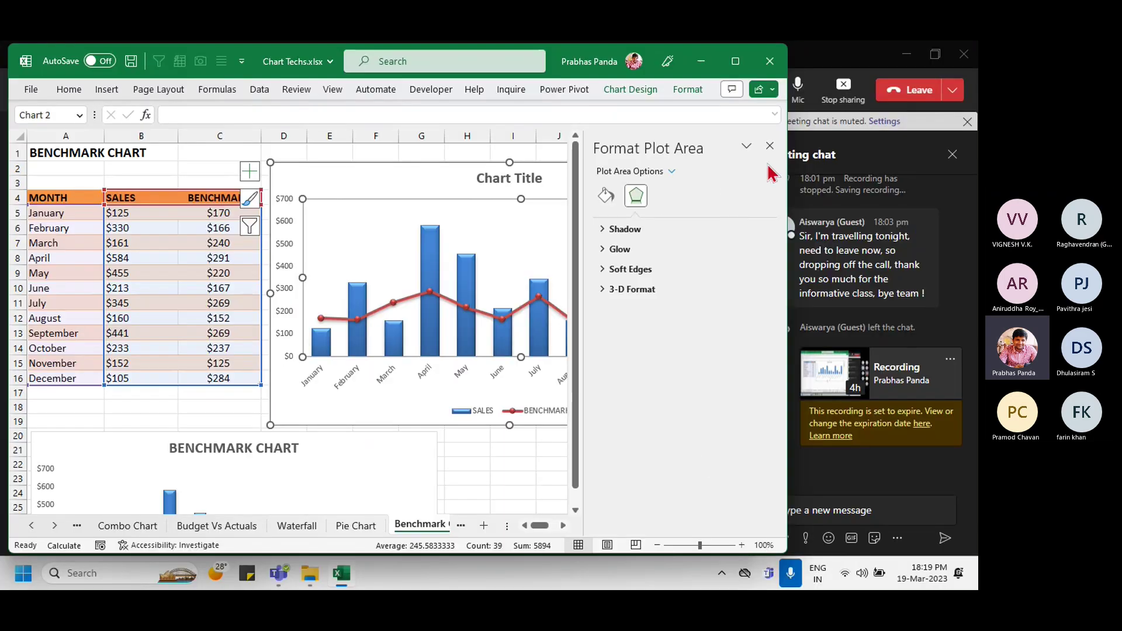
click(772, 147)
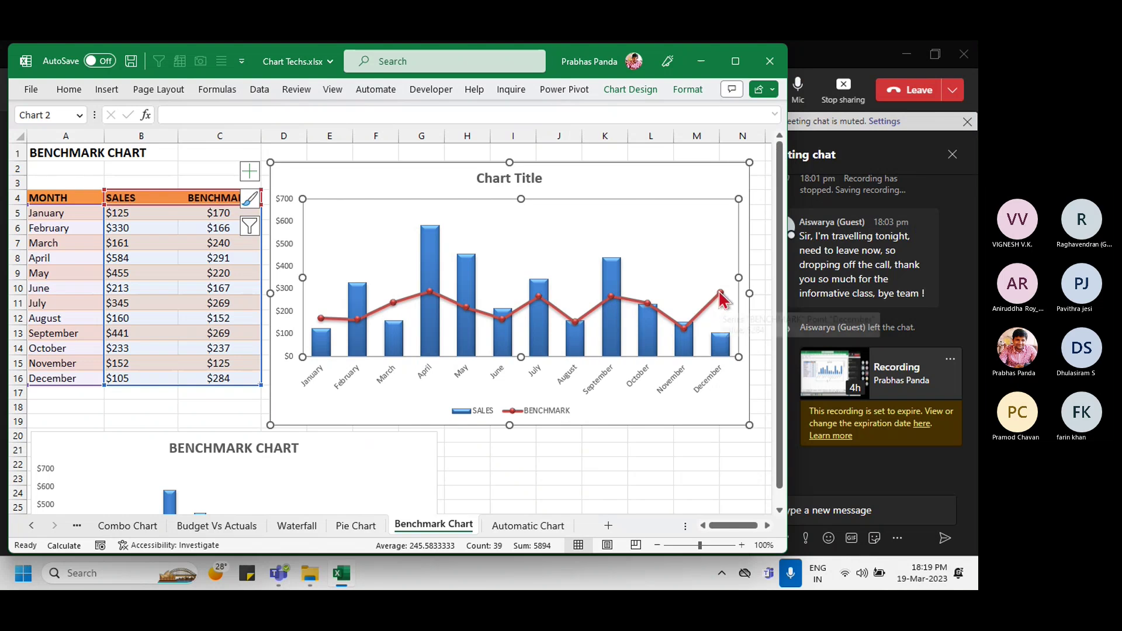
Step: Format the BENCHMARK series with No line so that only its markers are drawn
click(721, 292)
right_click(721, 292)
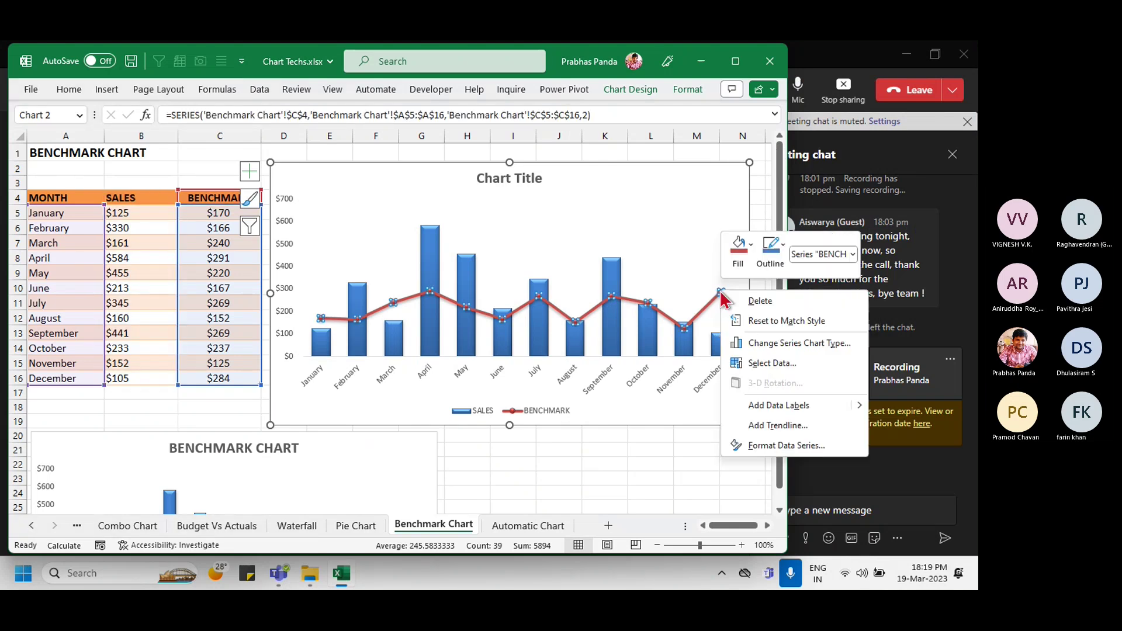
click(763, 446)
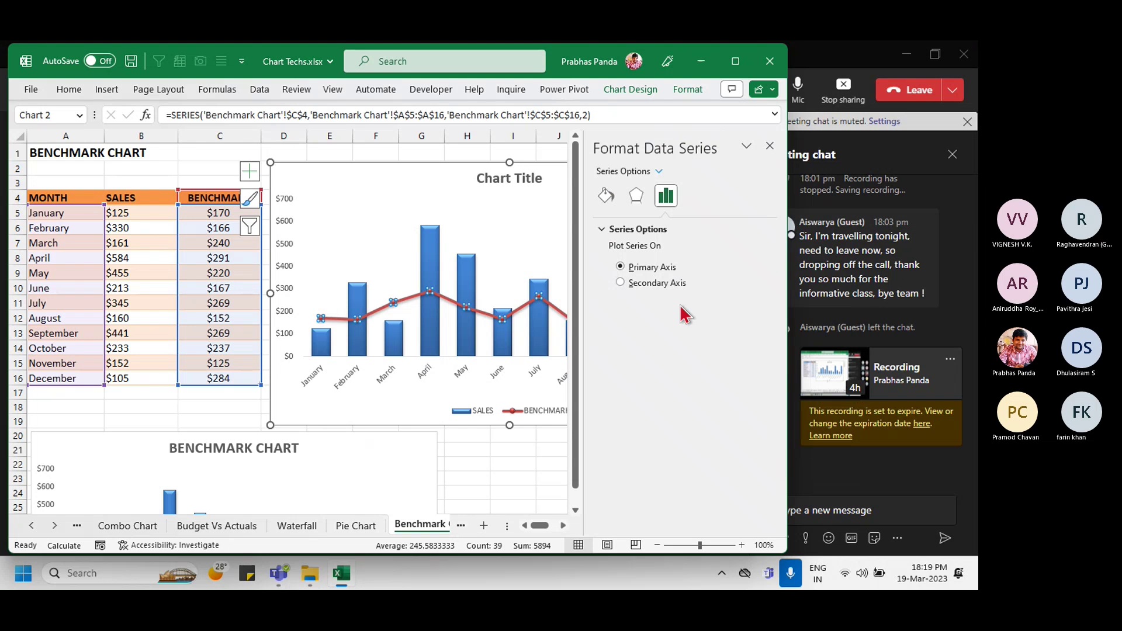
click(606, 197)
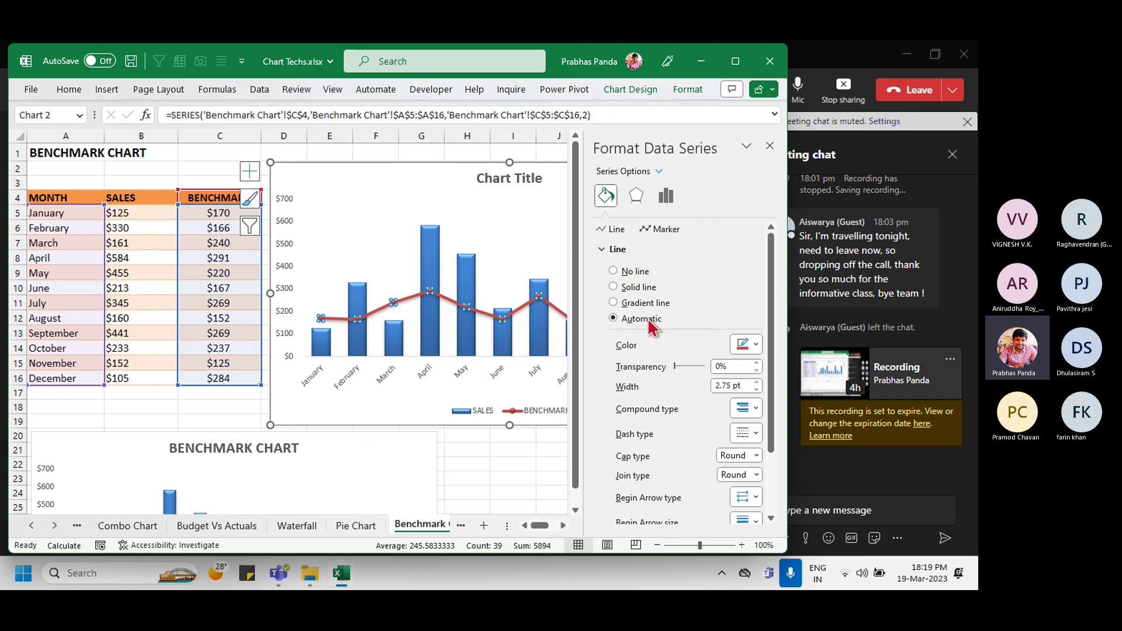
click(640, 270)
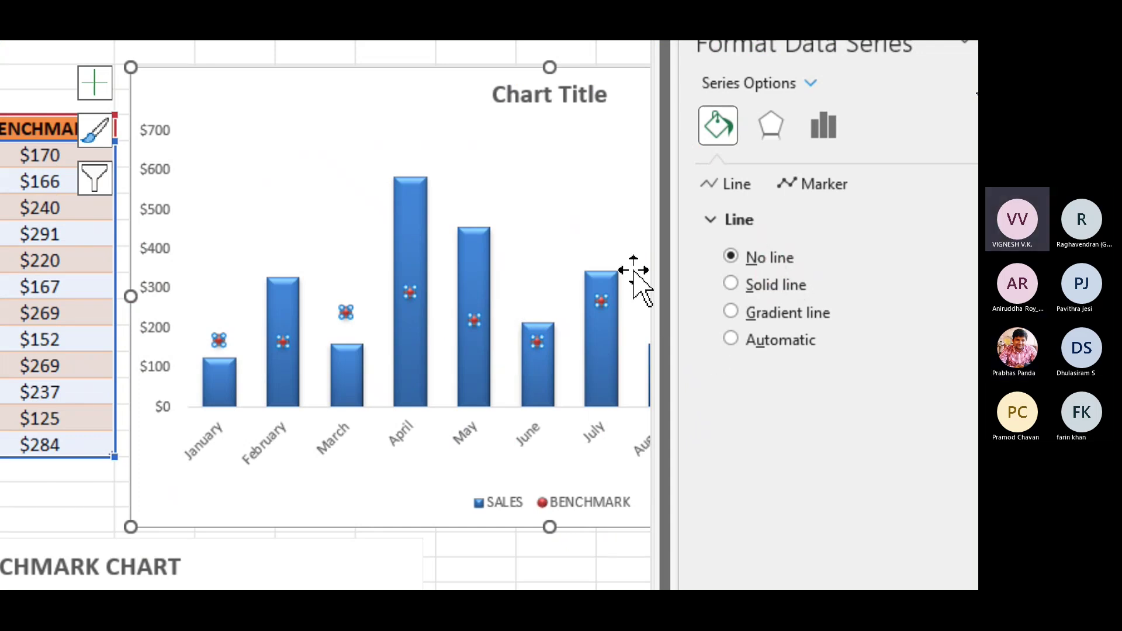
Step: Change the BENCHMARK series markers to the built-in long dash type
click(820, 192)
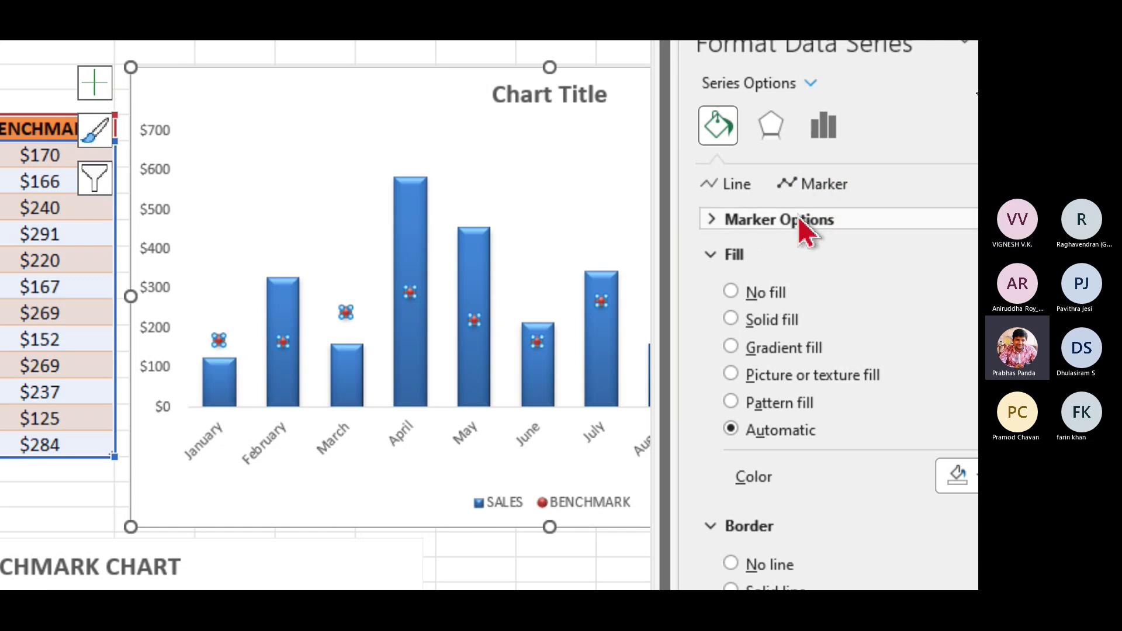
click(769, 223)
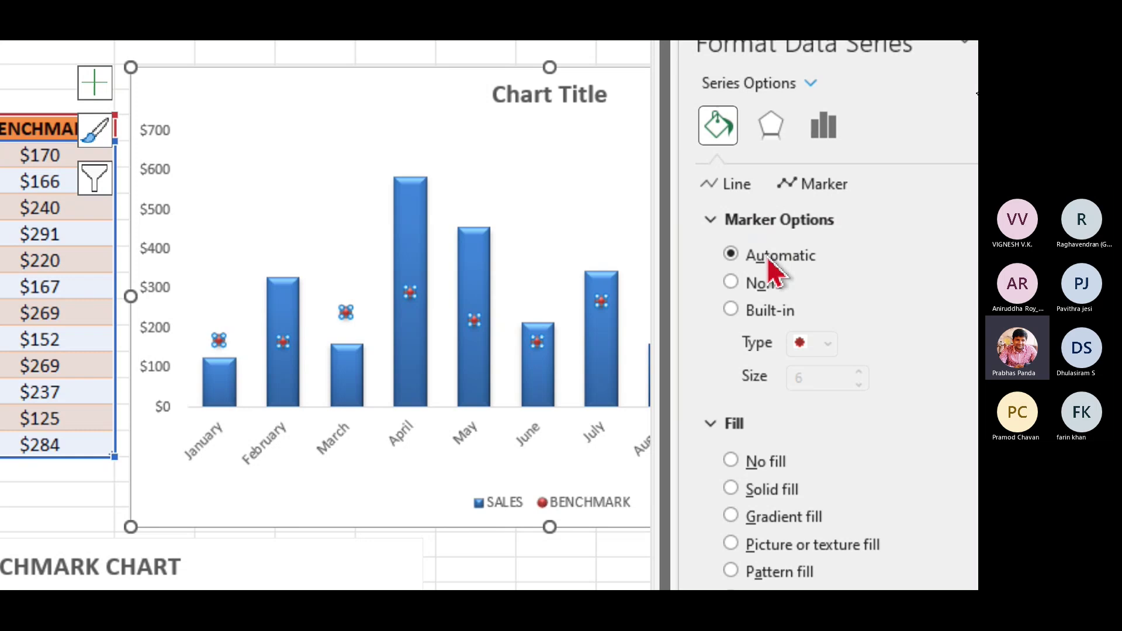
click(765, 314)
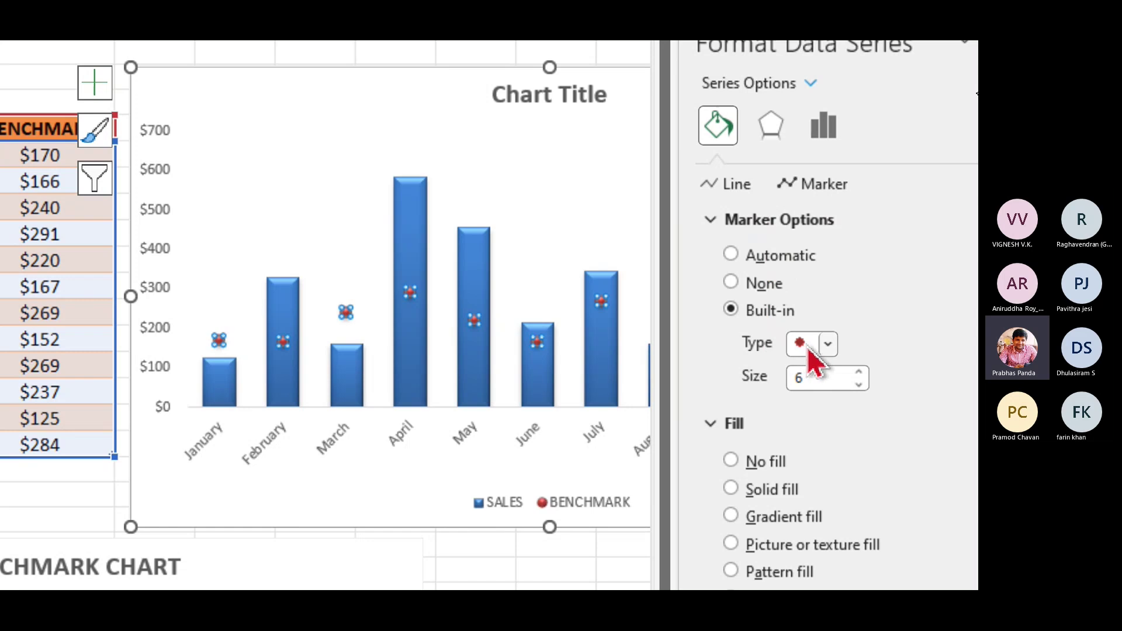
click(830, 344)
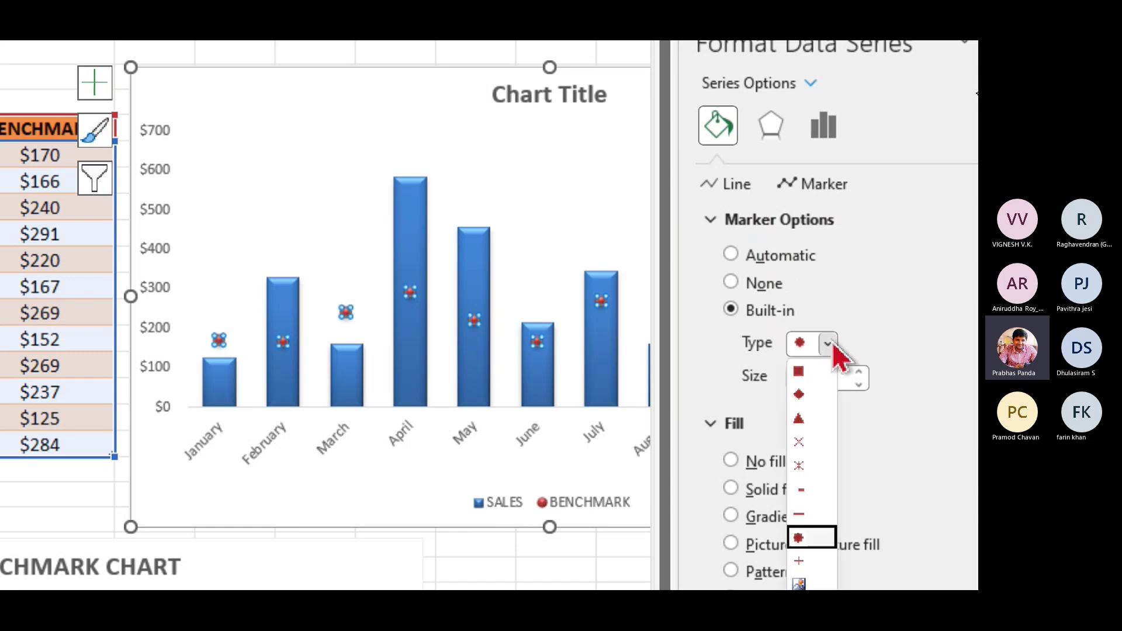
click(800, 513)
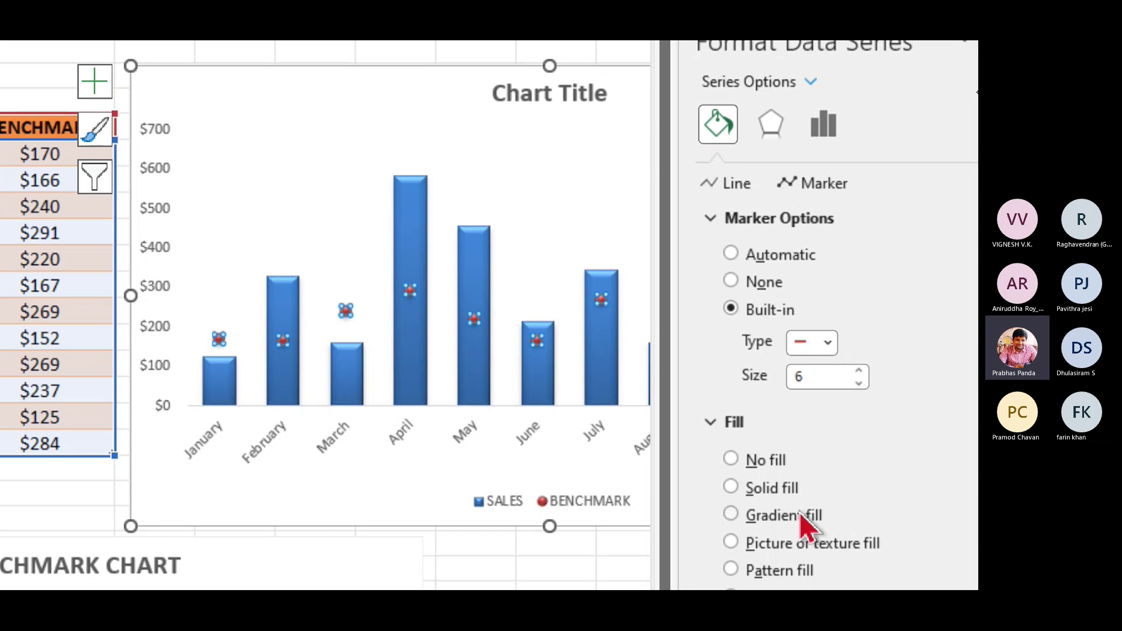
Step: Set the BENCHMARK marker size to 22, close the series formatting and deselect the chart
double_click(808, 377)
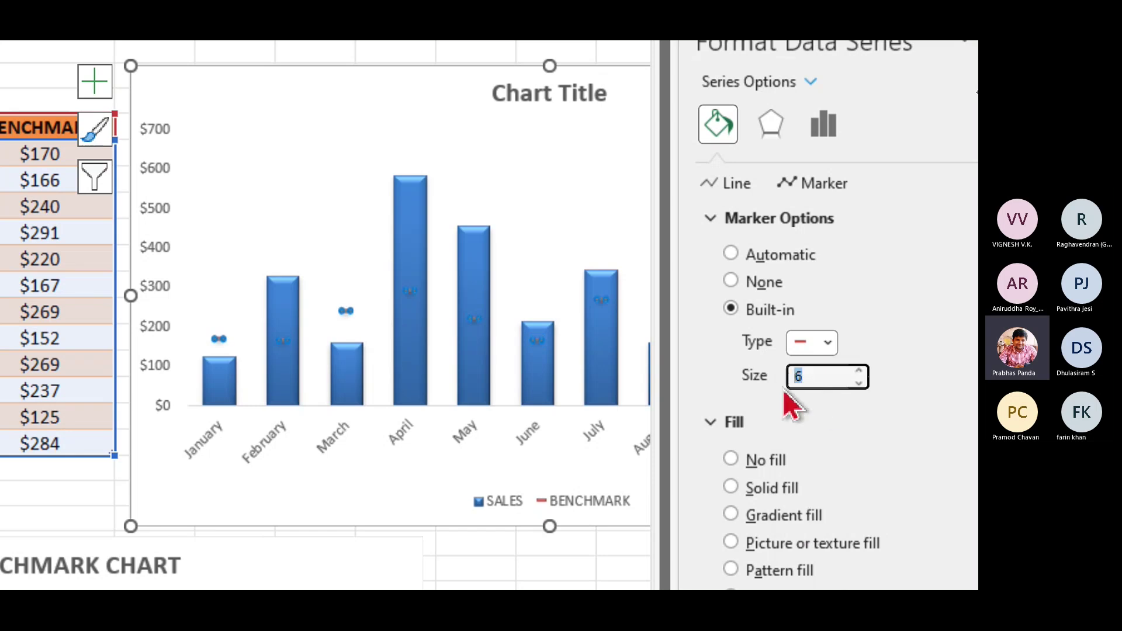
text(2)
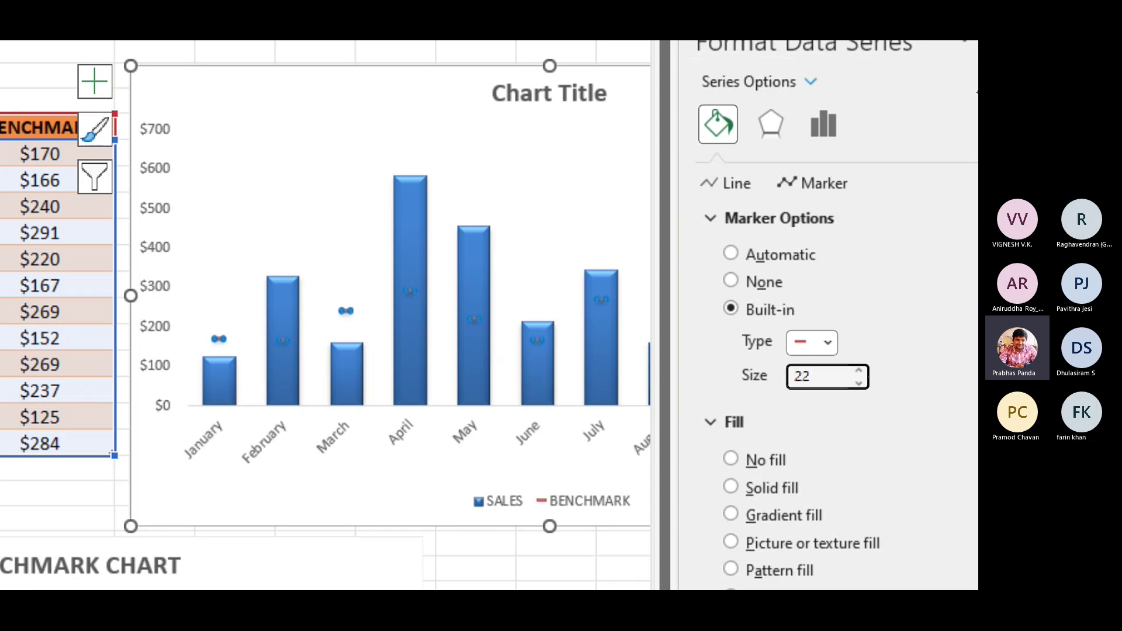
text(2)
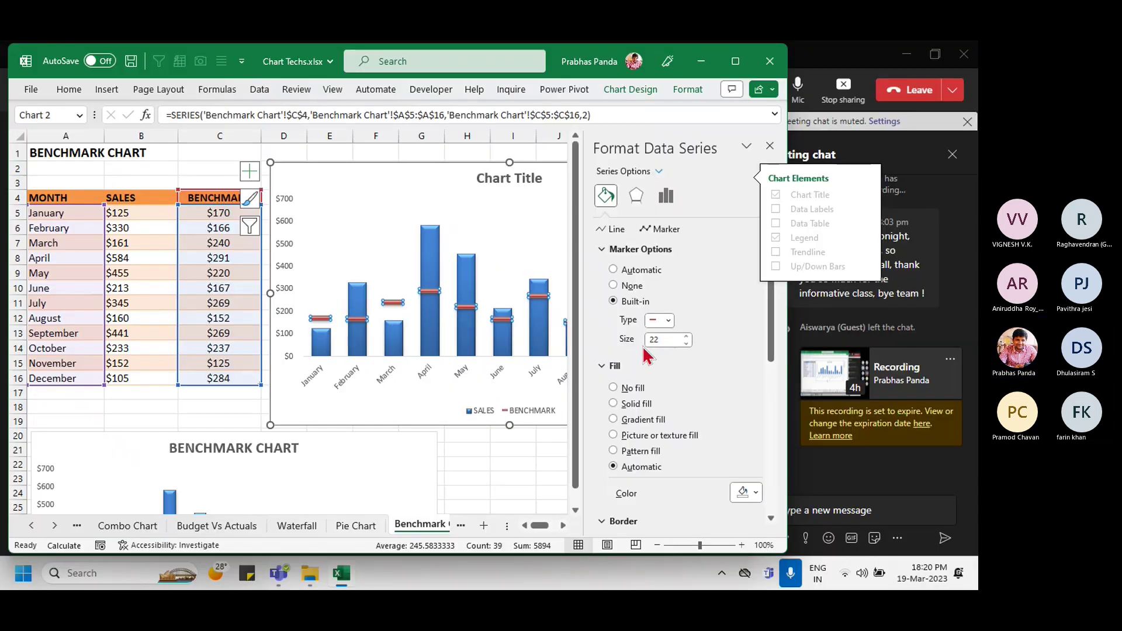
click(769, 146)
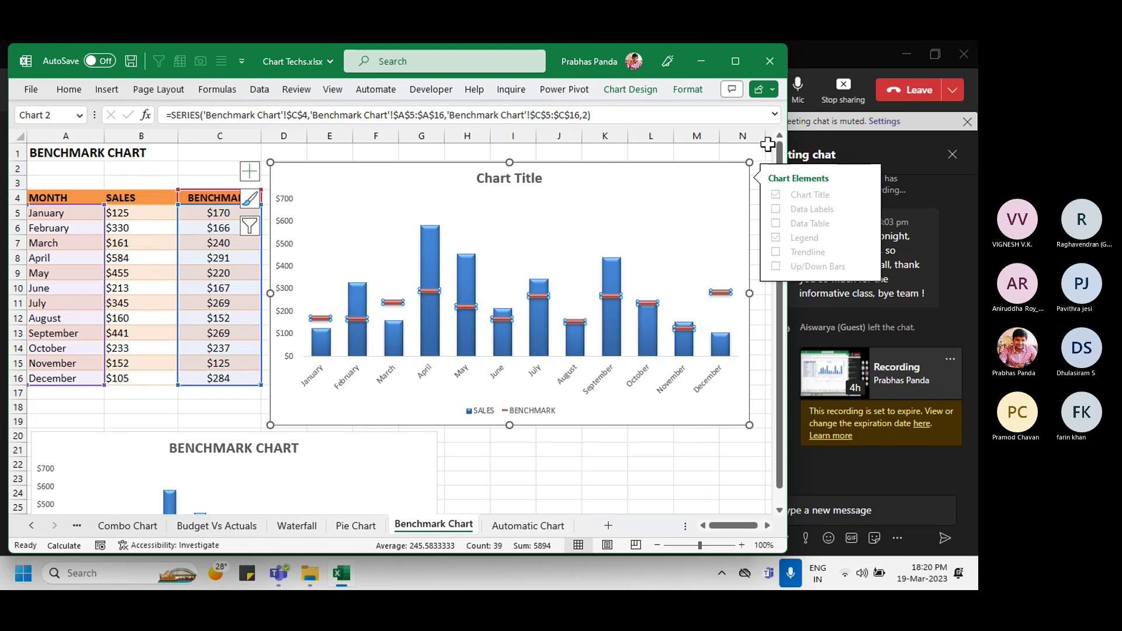
click(623, 484)
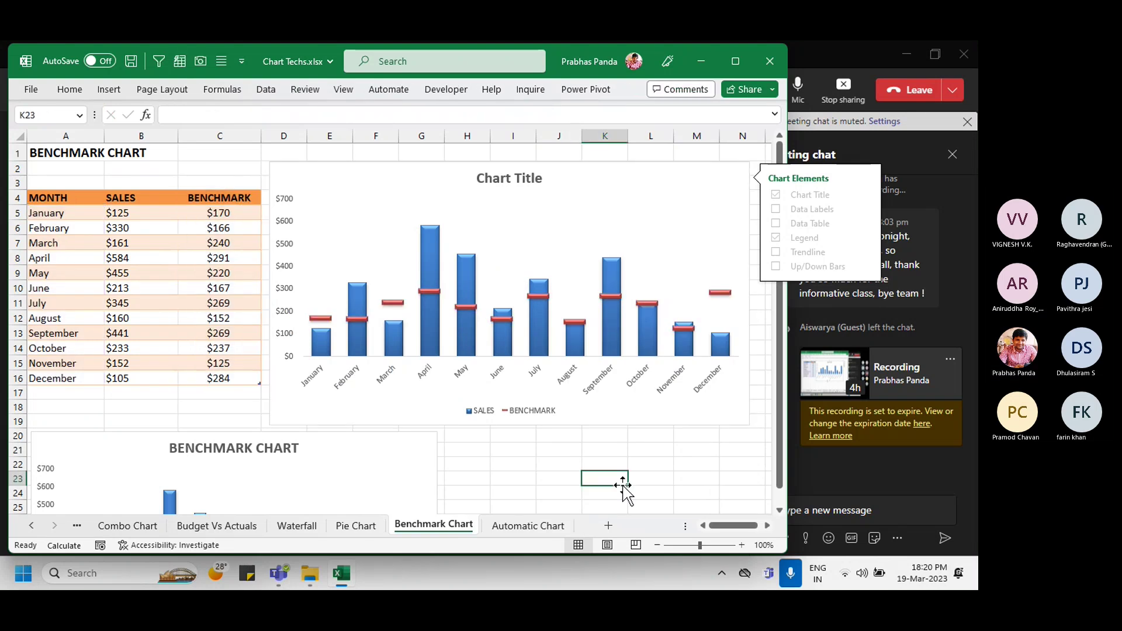
click(631, 177)
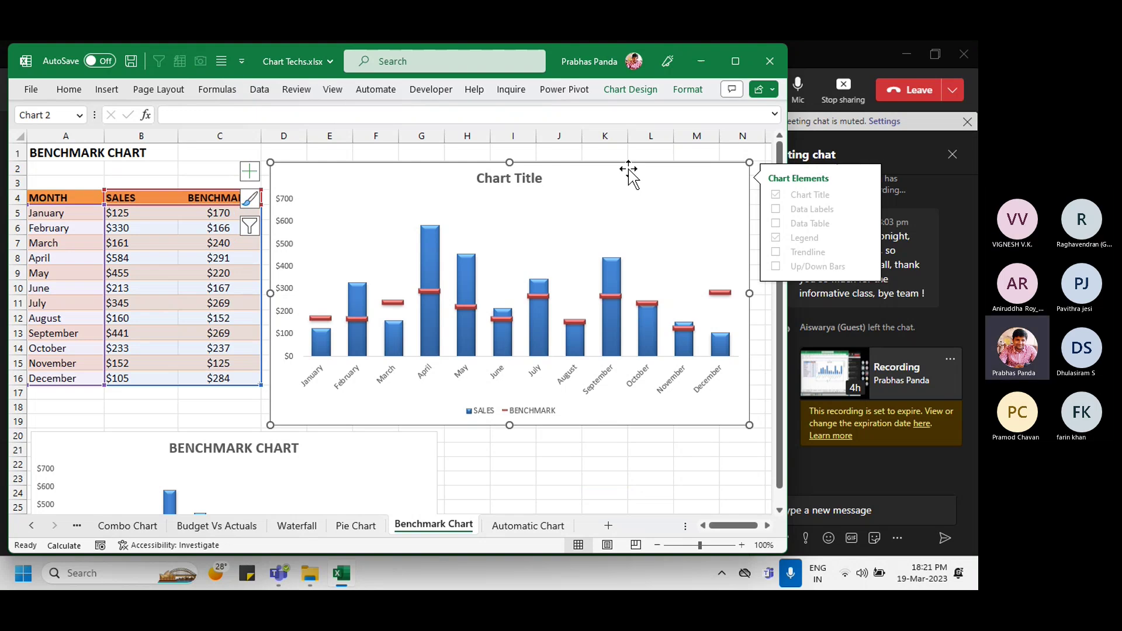
click(117, 405)
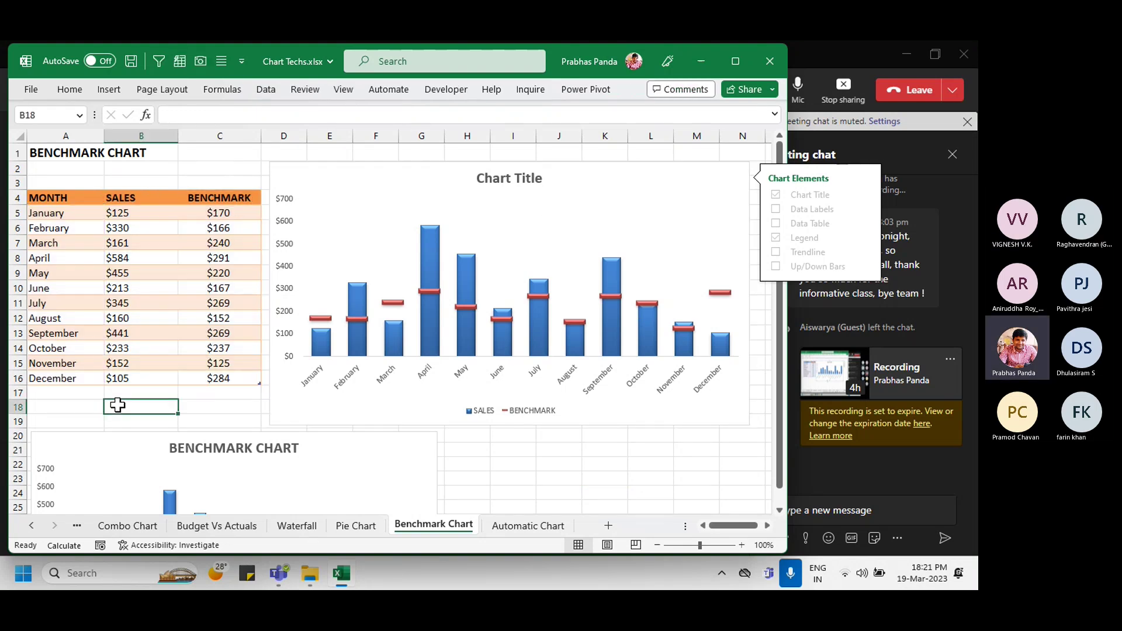
click(210, 157)
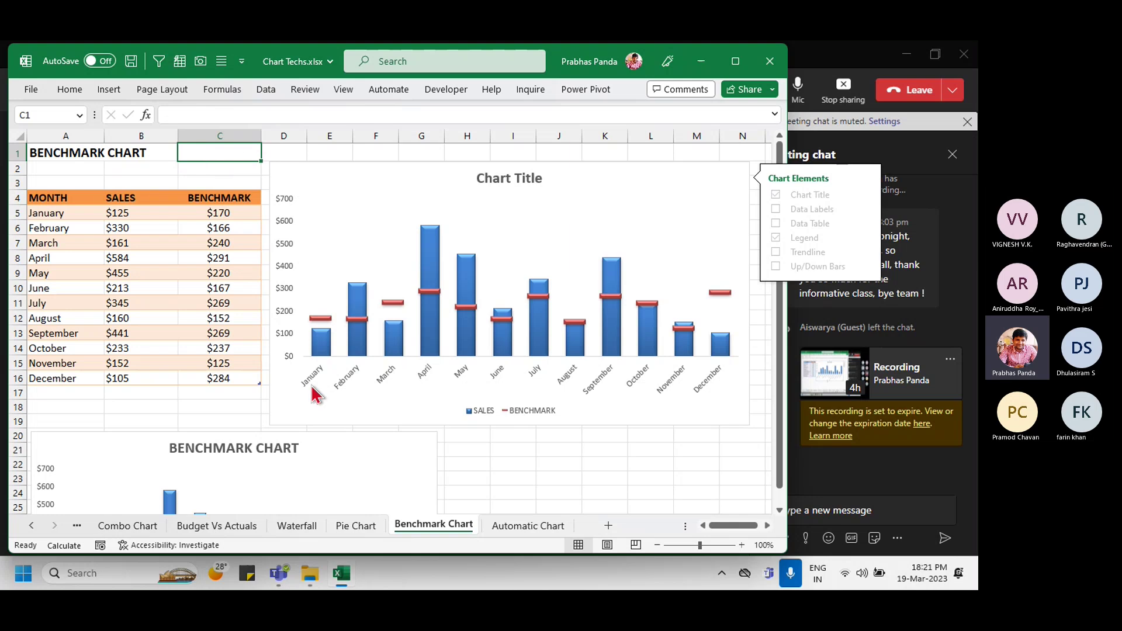
Step: Switch to File Explorer, open Learn Excel Free.txt to read its list of free Excel learning sites, then close it and return to the workbook
click(312, 576)
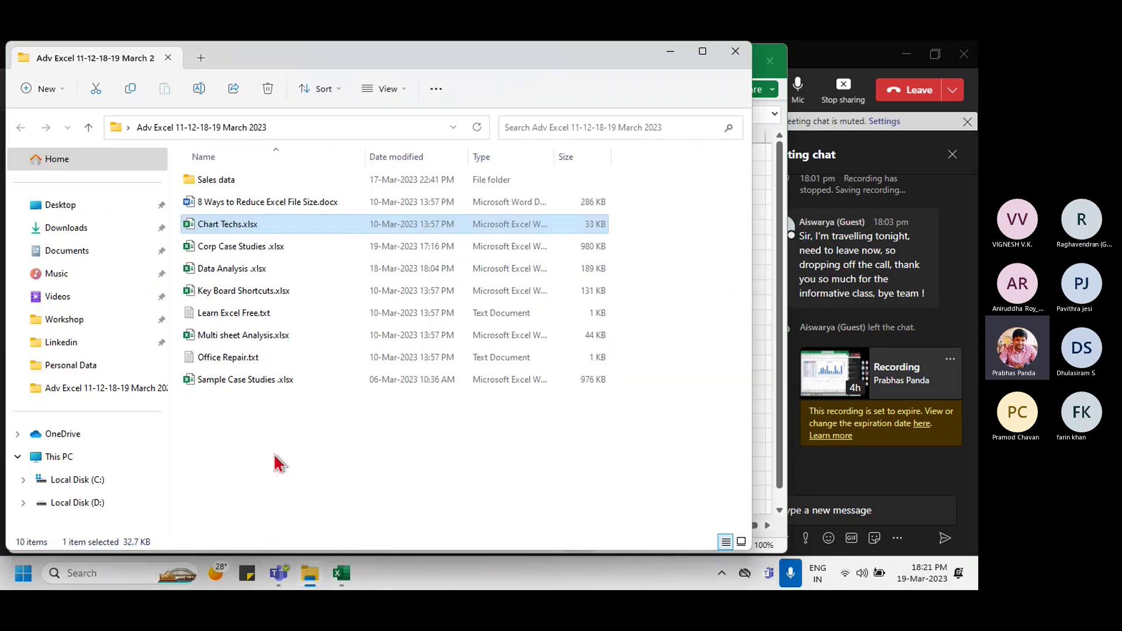
click(227, 316)
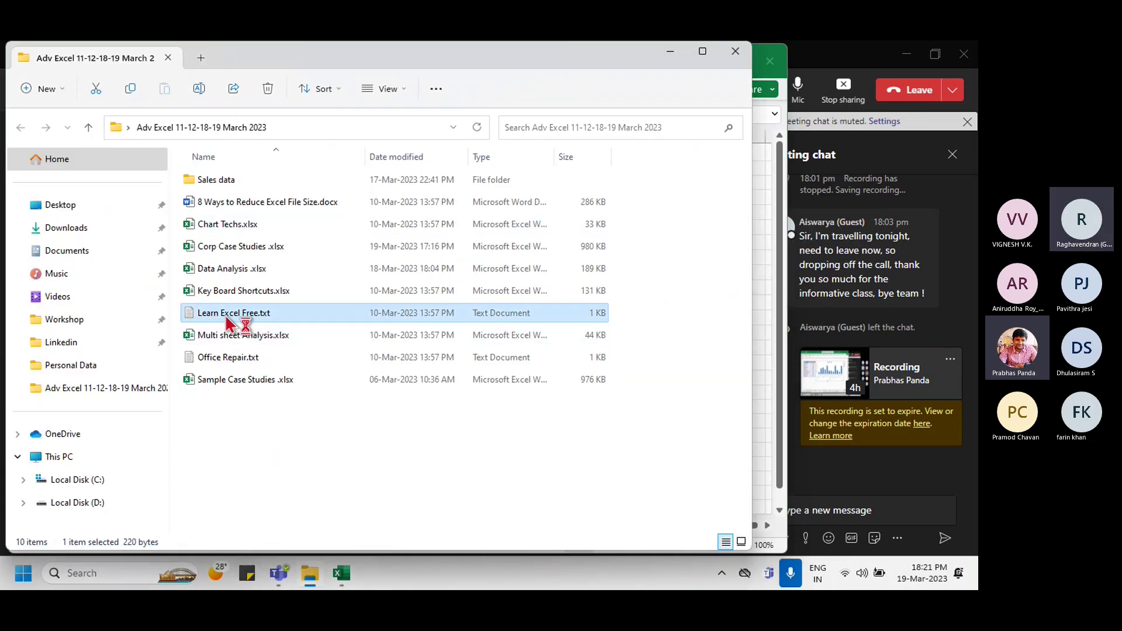
double_click(226, 319)
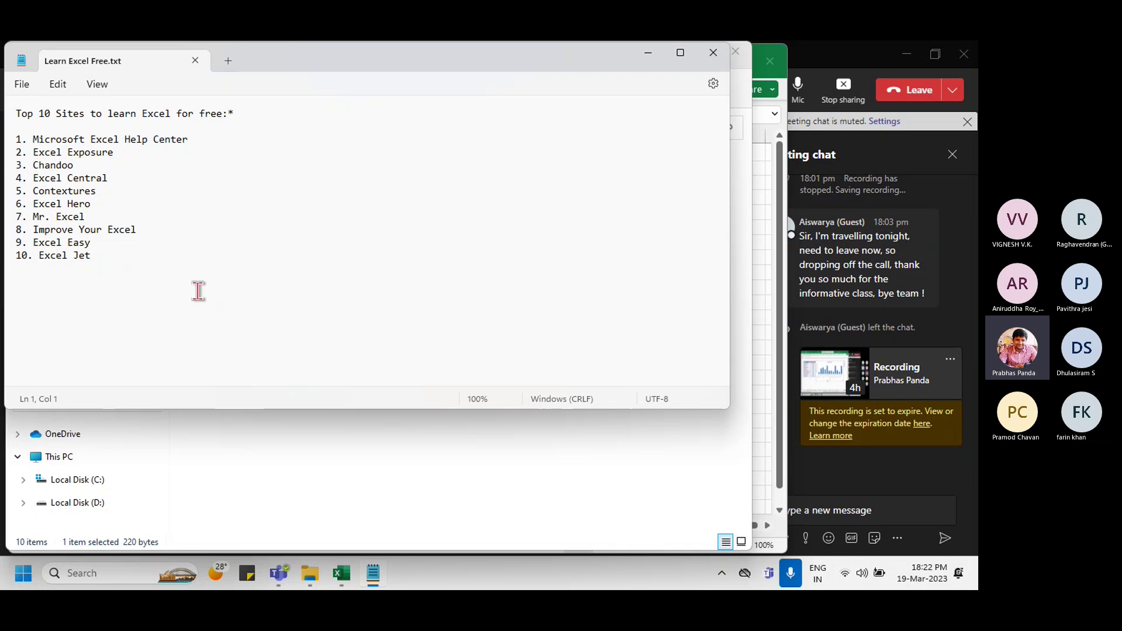
click(714, 53)
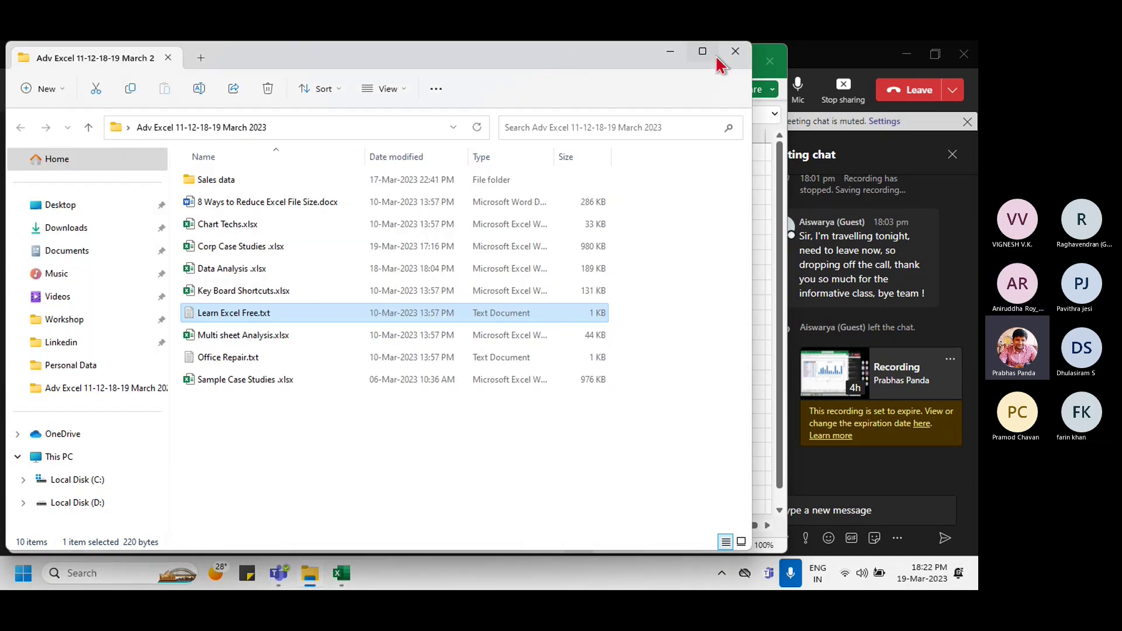
mouse_move(718, 63)
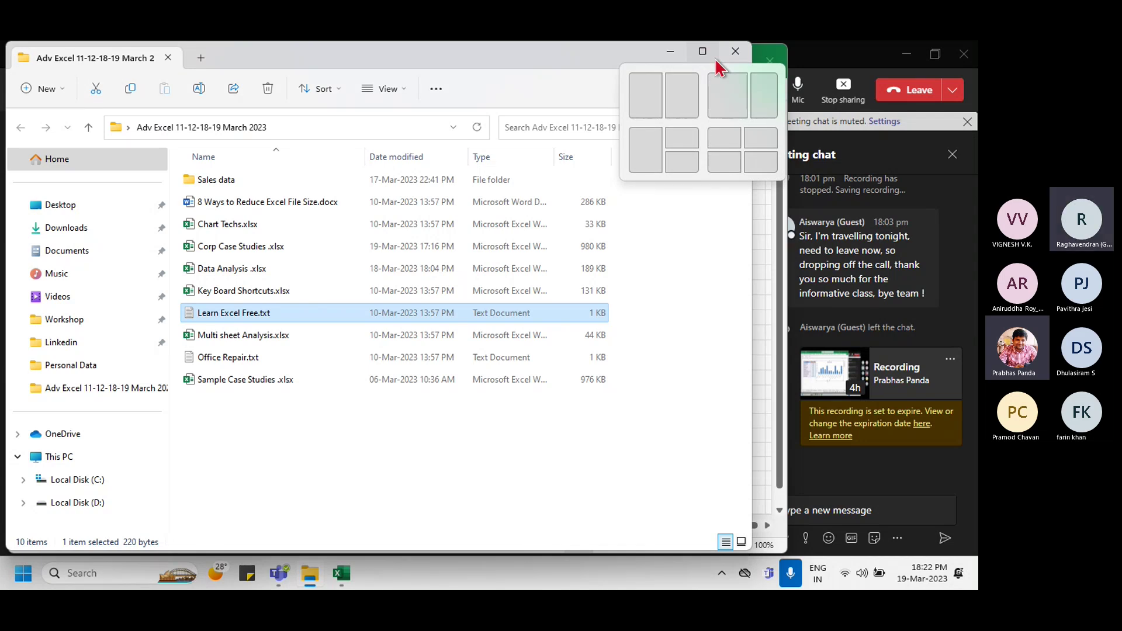
click(536, 475)
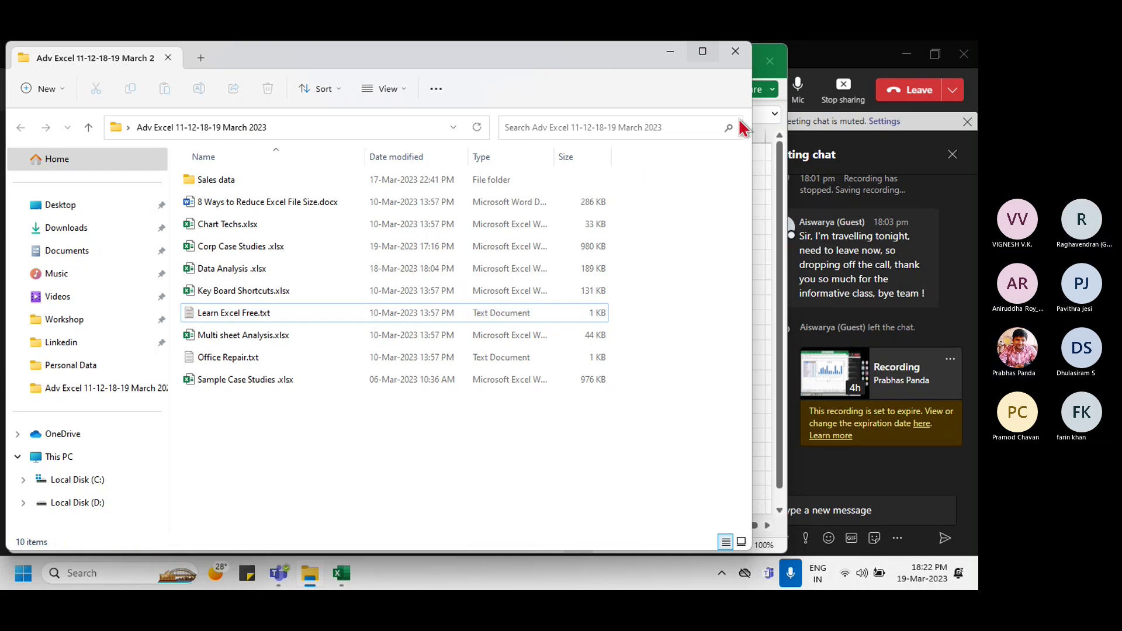
click(671, 52)
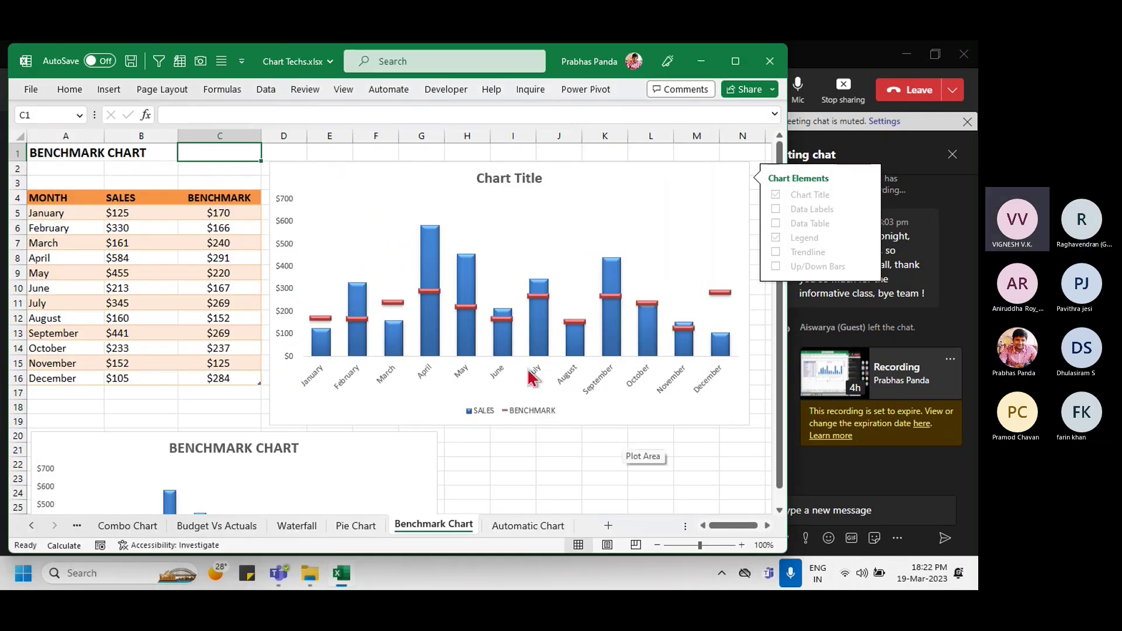
click(191, 173)
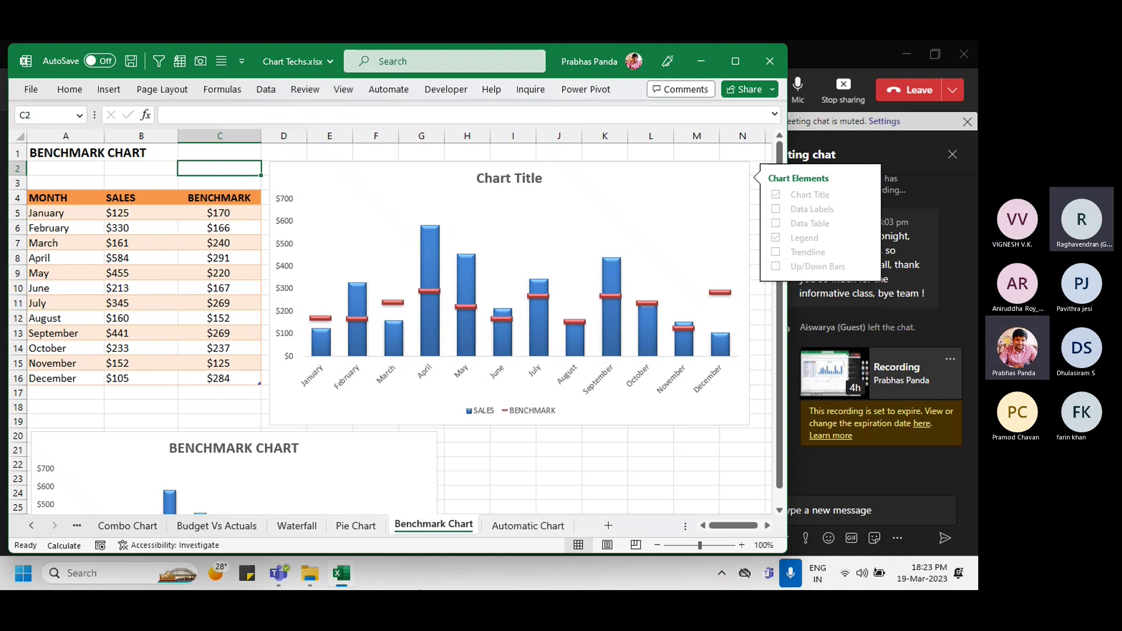
click(141, 182)
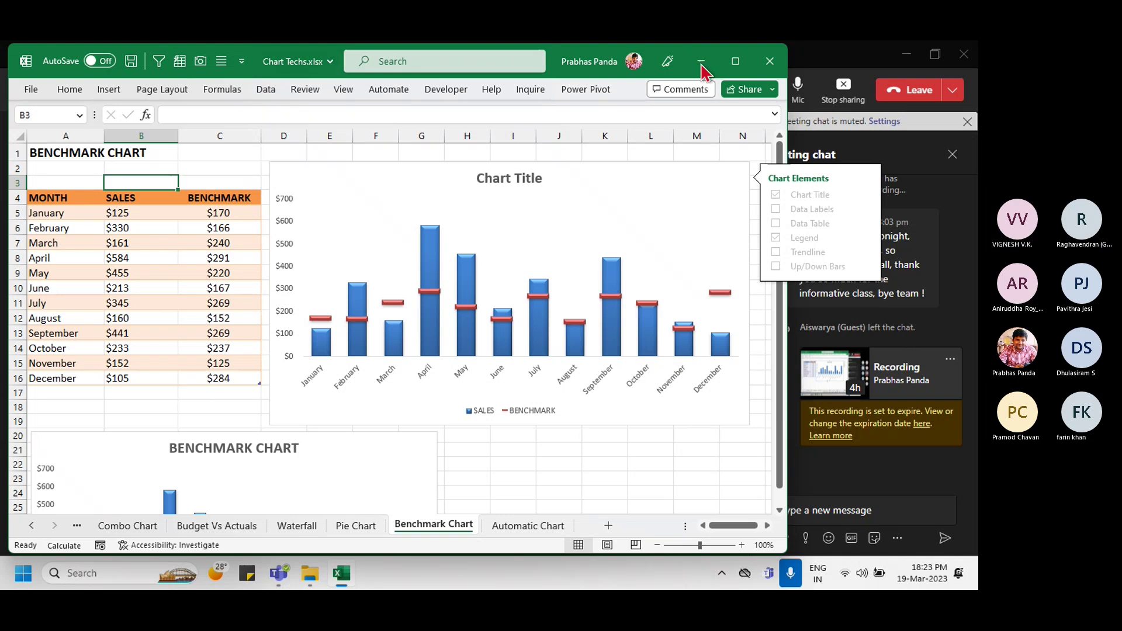
Step: Close the Chart Techs.xlsx workbook and save its changes
click(761, 72)
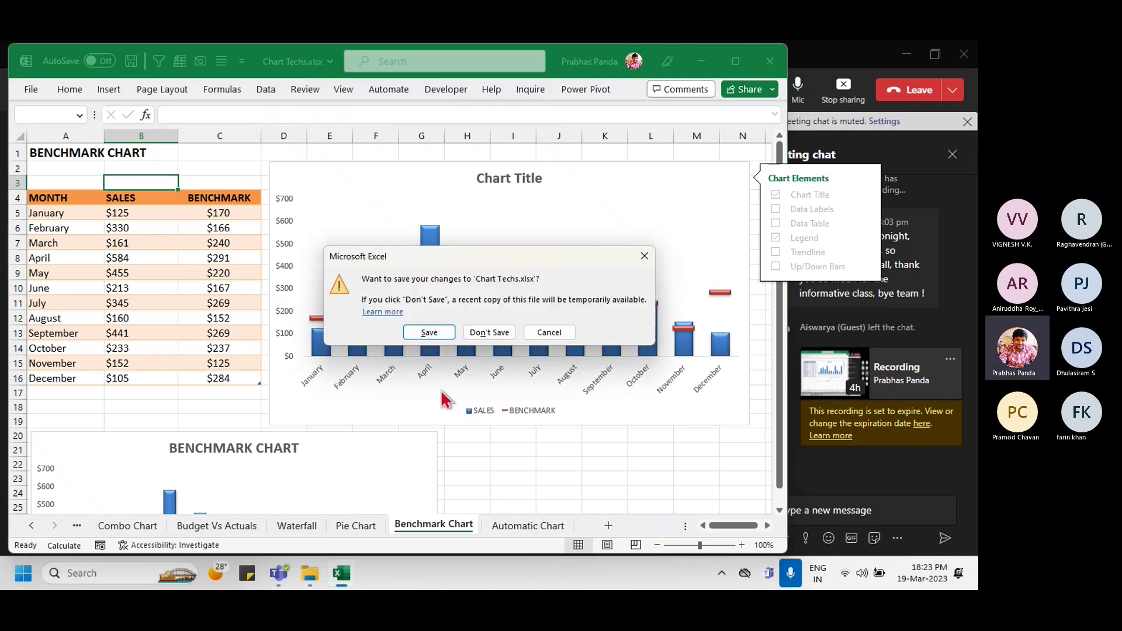
click(435, 330)
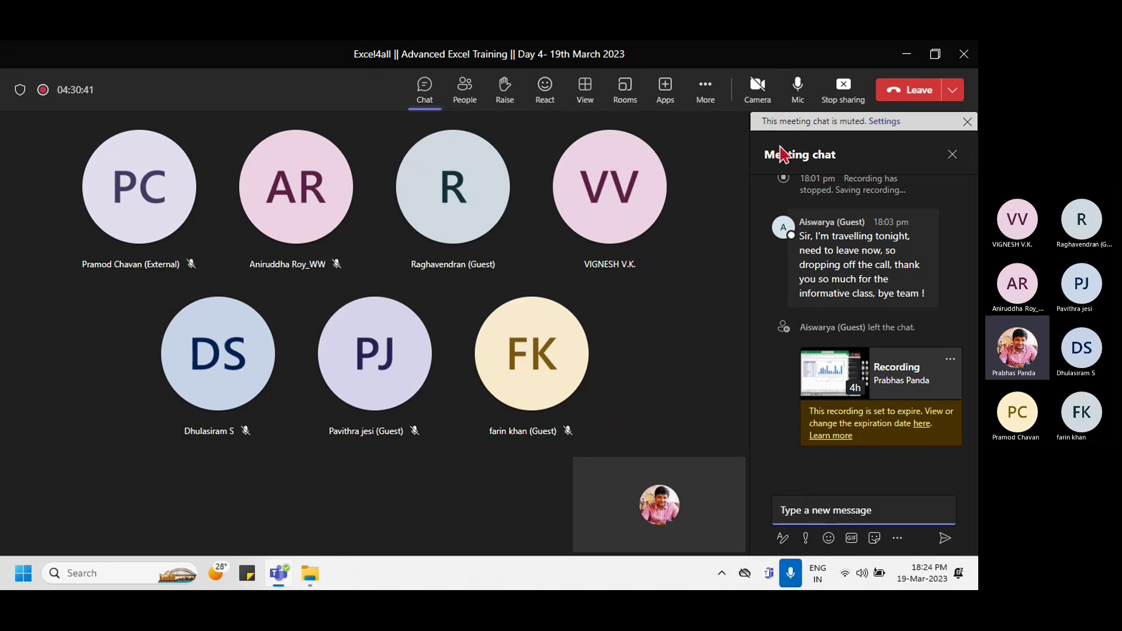
Step: Stop the recording of the Teams meeting
click(707, 88)
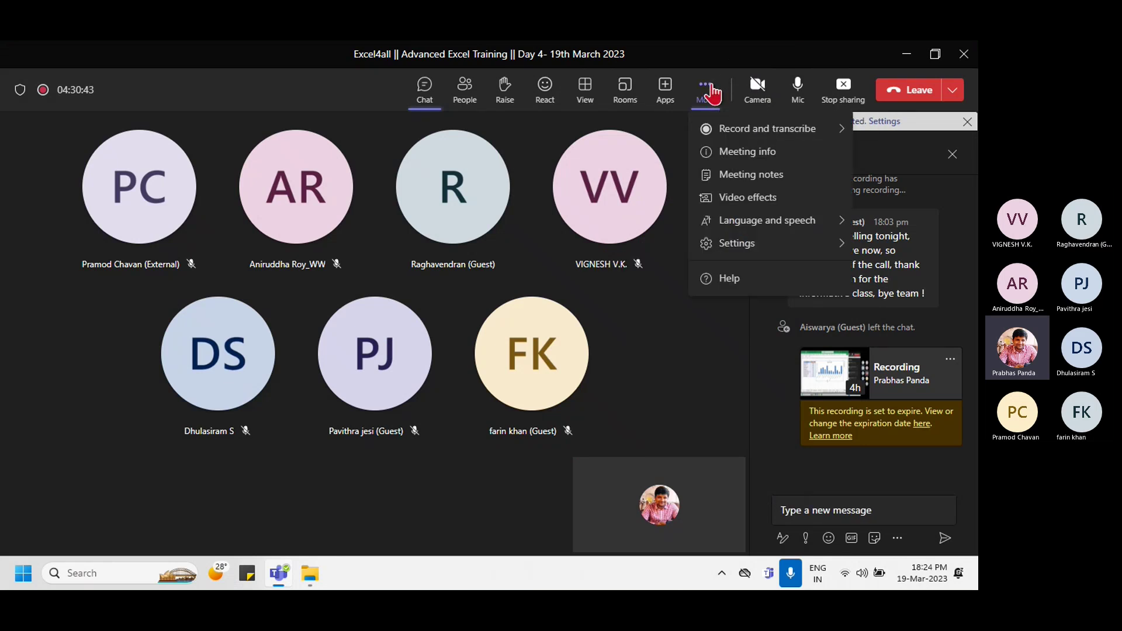
mouse_move(760, 137)
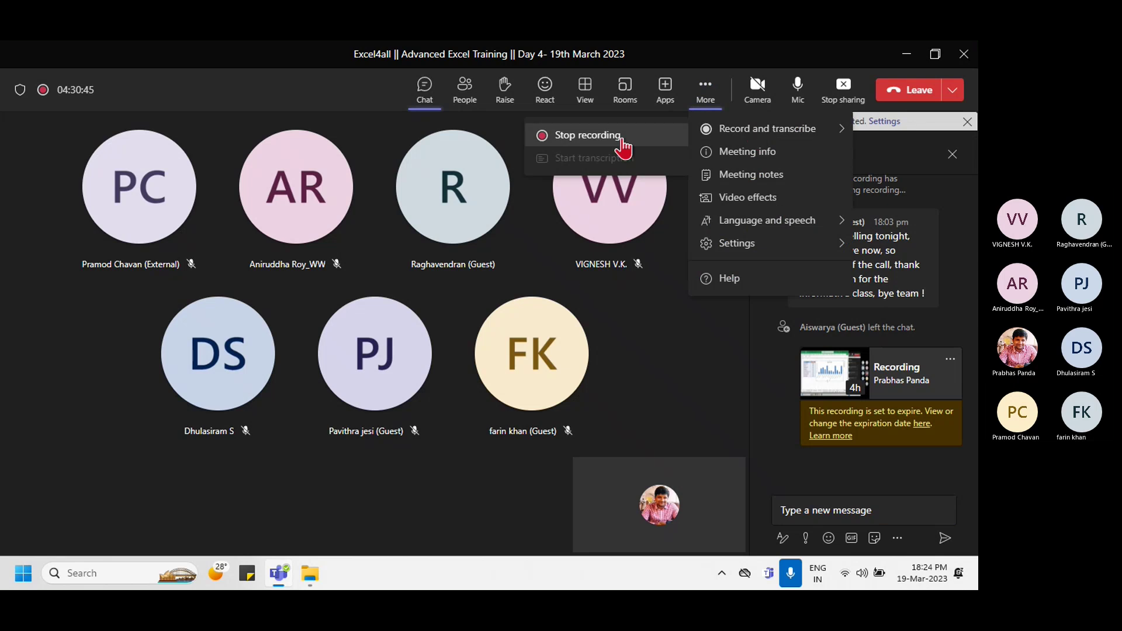